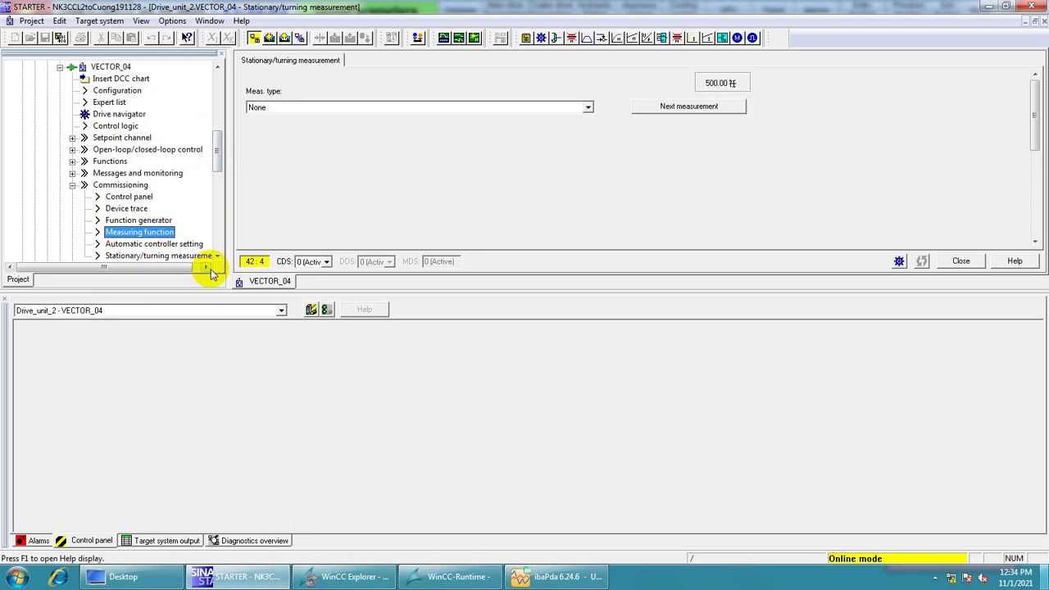
# Open the stationary/turning measurement for VECTOR_04 and set its measurement type to Stationary measurement.
pyautogui.click(217, 257)
pyautogui.click(217, 257)
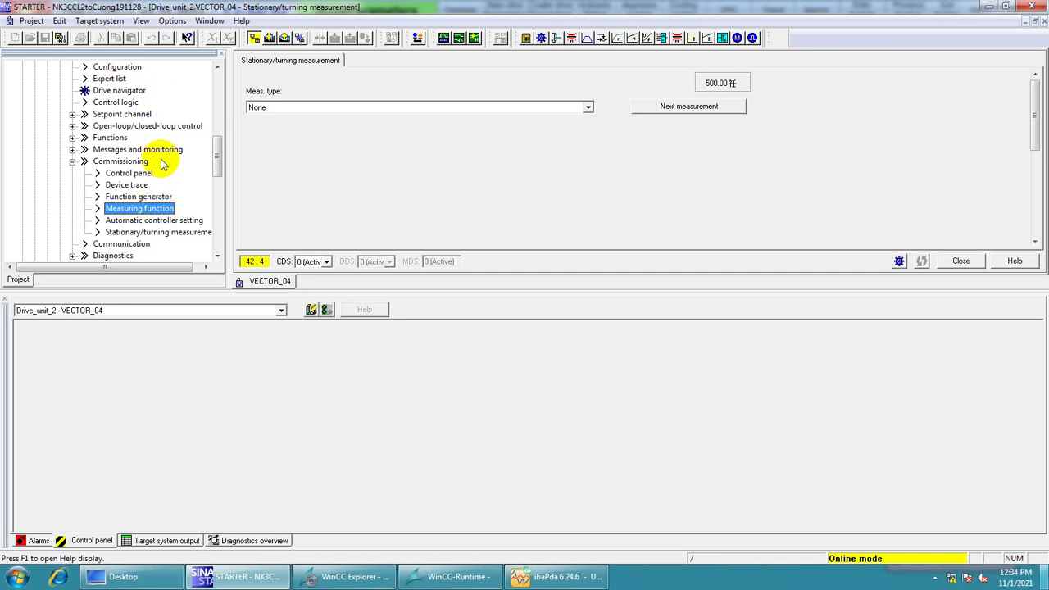
pyautogui.click(139, 232)
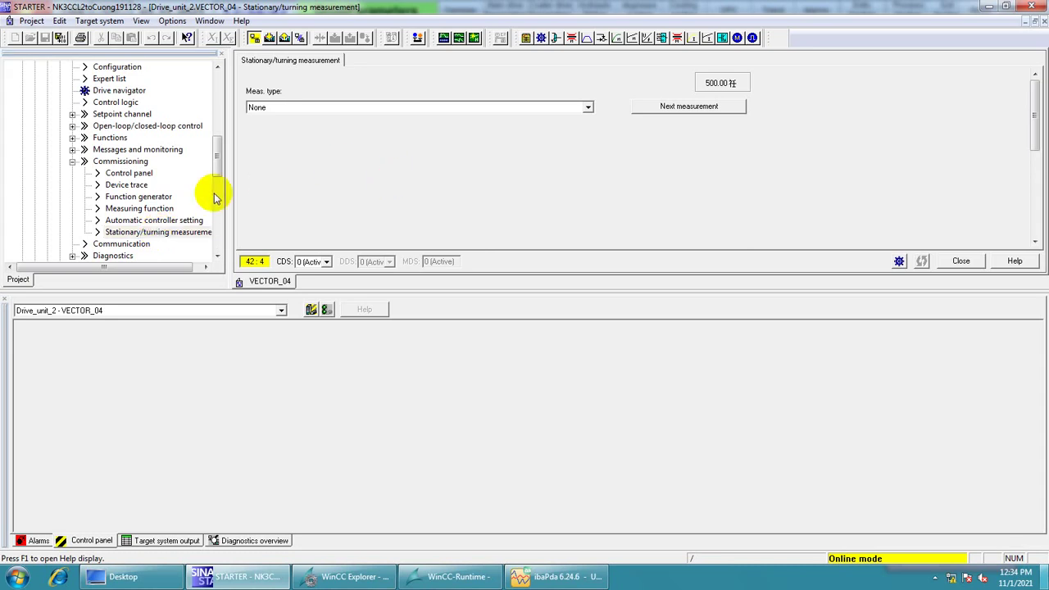
pyautogui.click(587, 109)
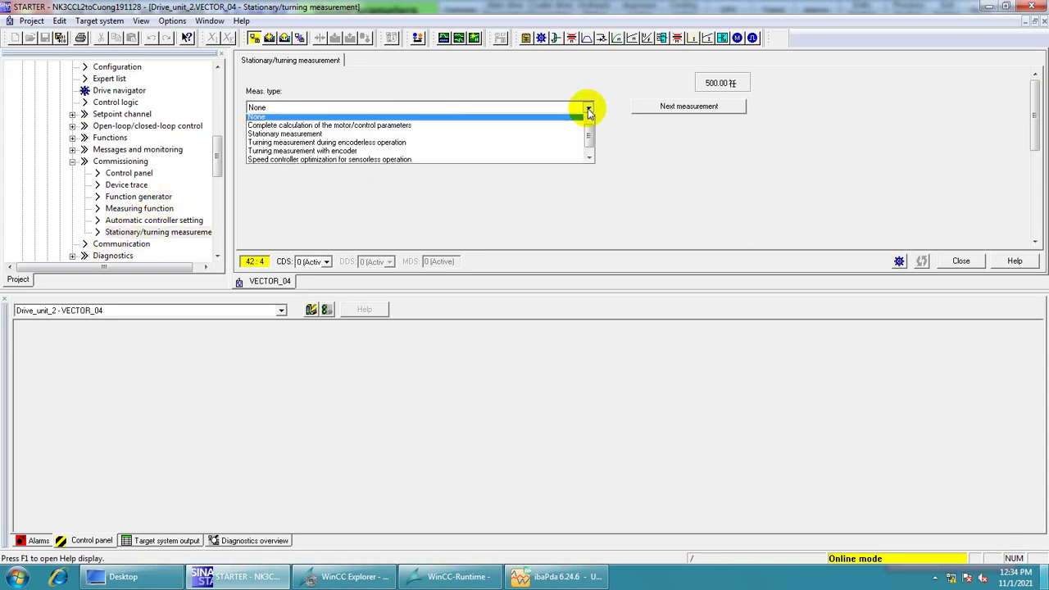
pyautogui.click(448, 139)
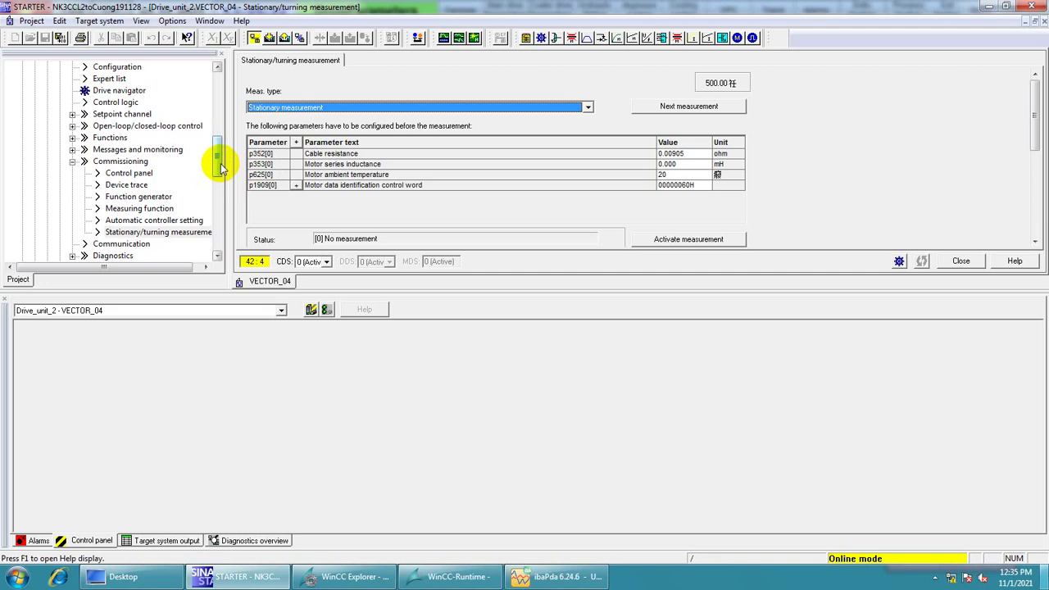
# Activate the stationary measurement for VECTOR_04 and dismiss the induction motor notes.
pyautogui.click(395, 239)
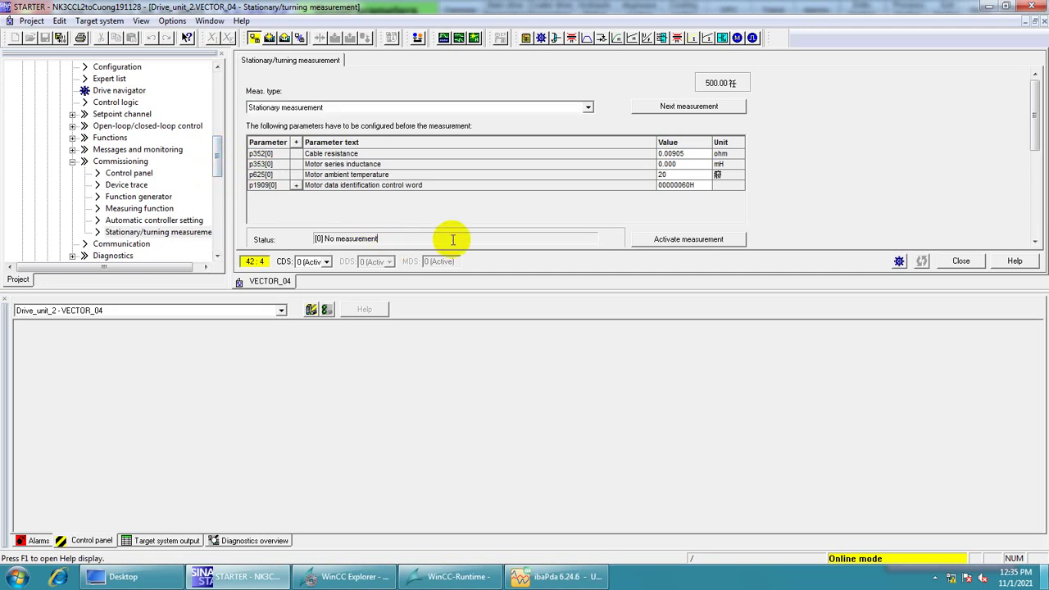
pyautogui.click(665, 244)
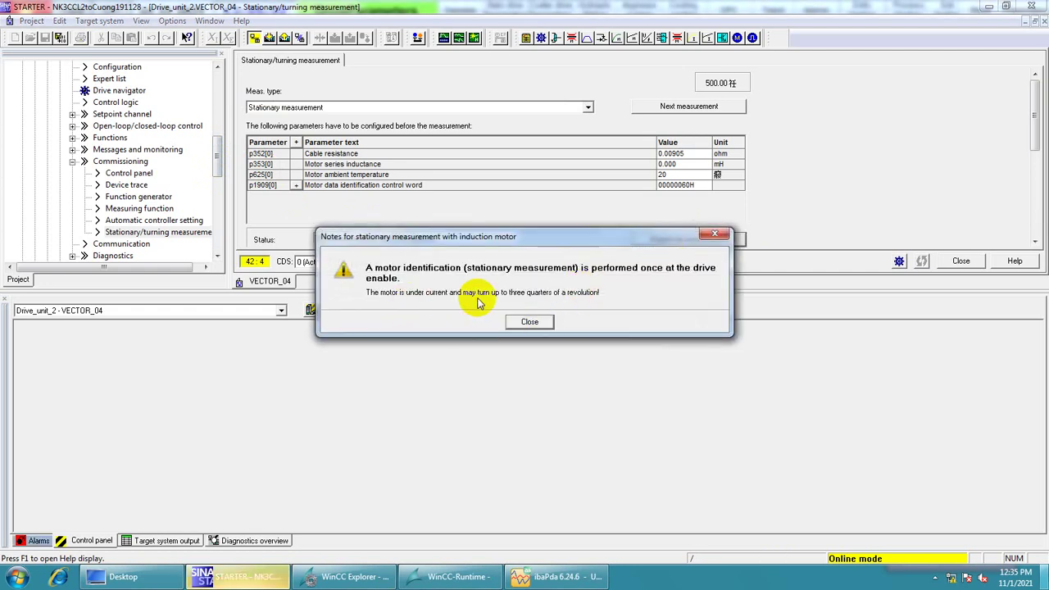
pyautogui.click(543, 322)
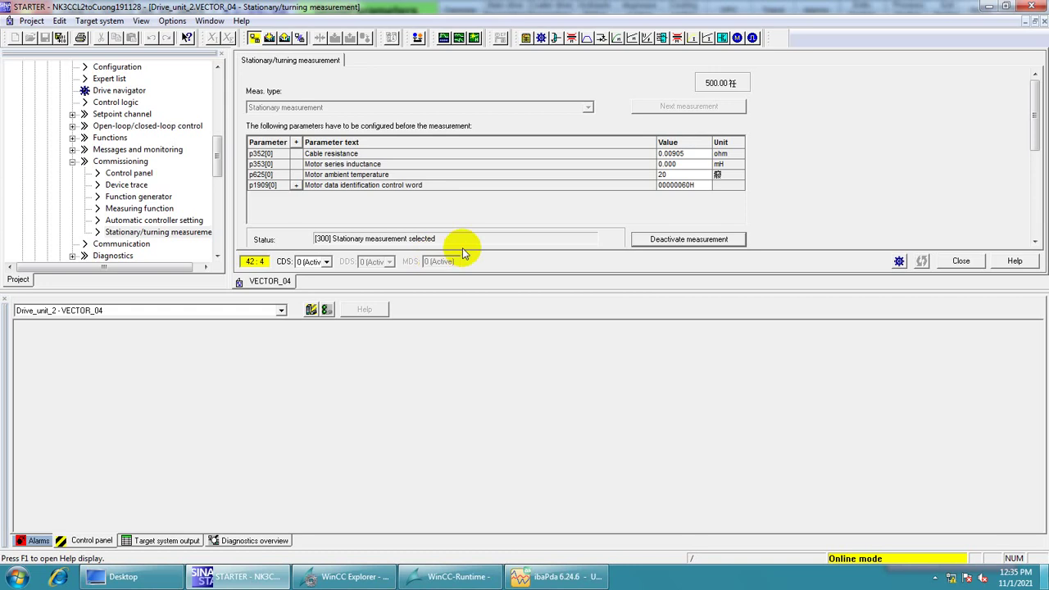
# Examine the measurement status, the start instruction and the parameters determined by the motor data identification.
pyautogui.scroll(-3, 466, 250)
pyautogui.scroll(-8, 456, 288)
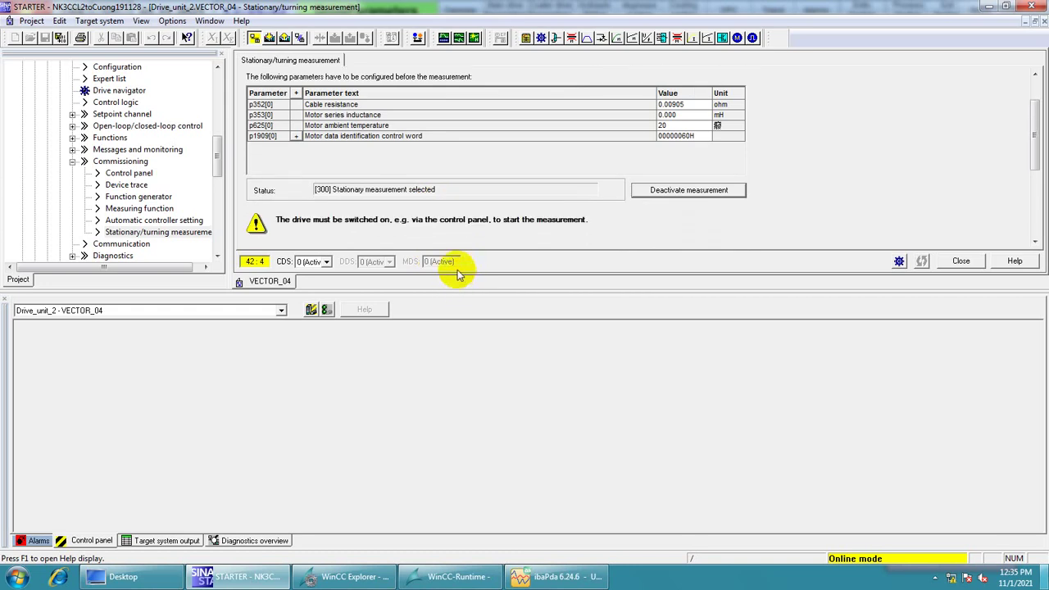
pyautogui.scroll(-5, 459, 275)
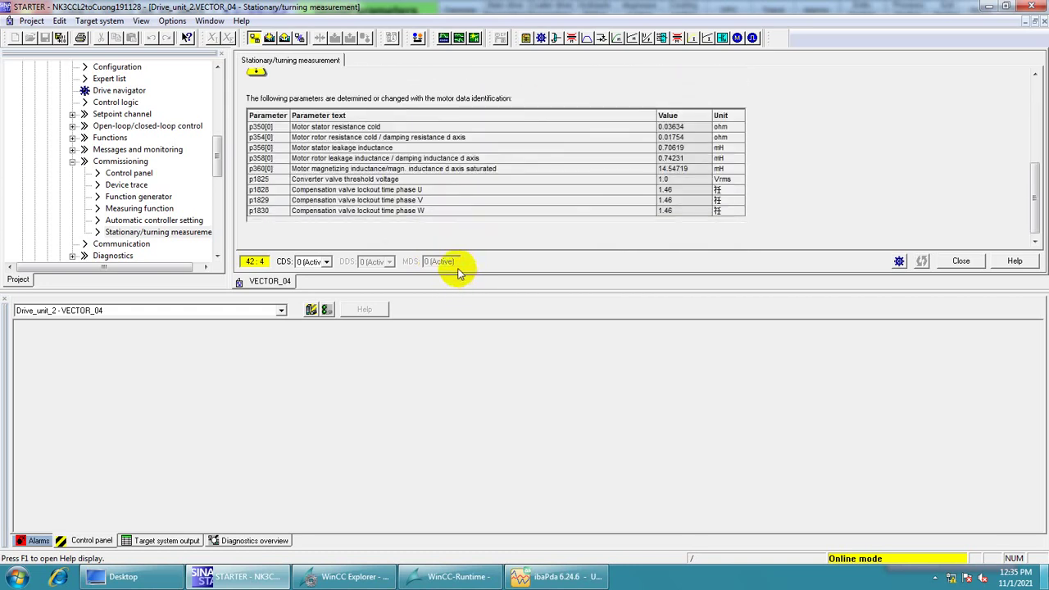
pyautogui.scroll(3, 459, 275)
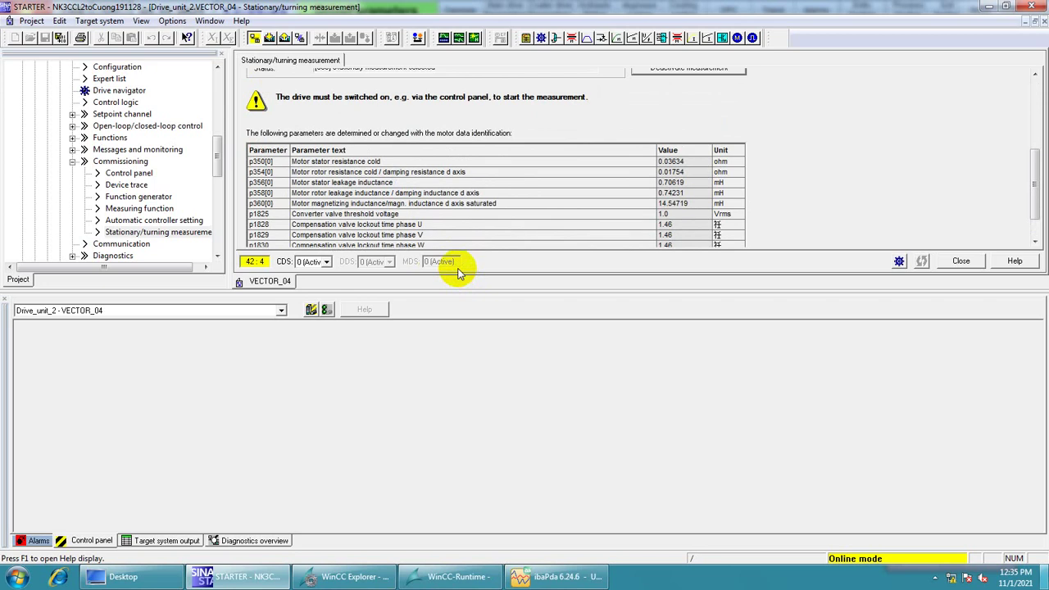
pyautogui.scroll(2, 459, 274)
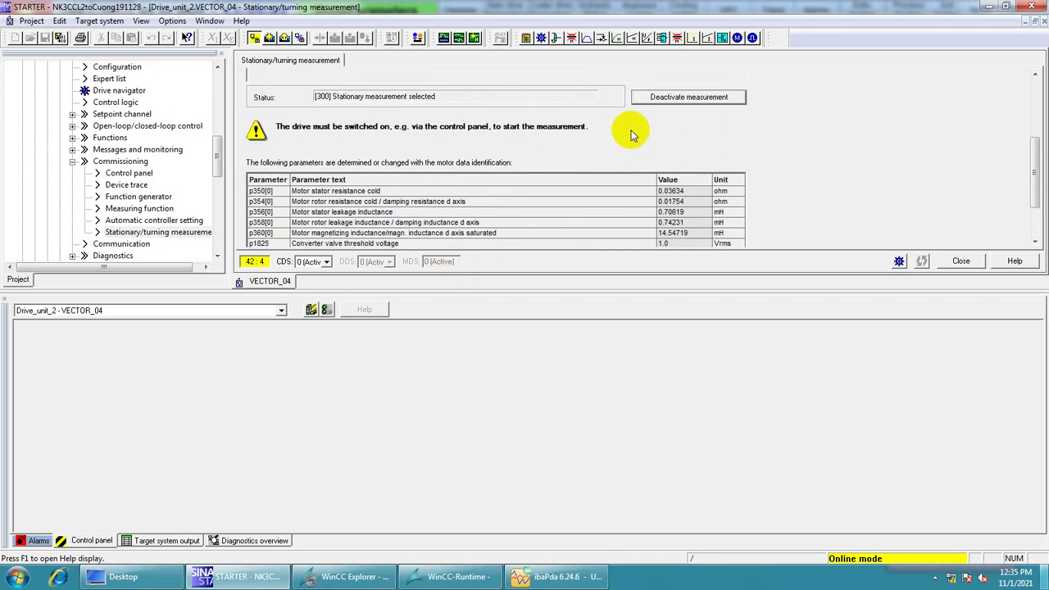
pyautogui.scroll(1, 631, 135)
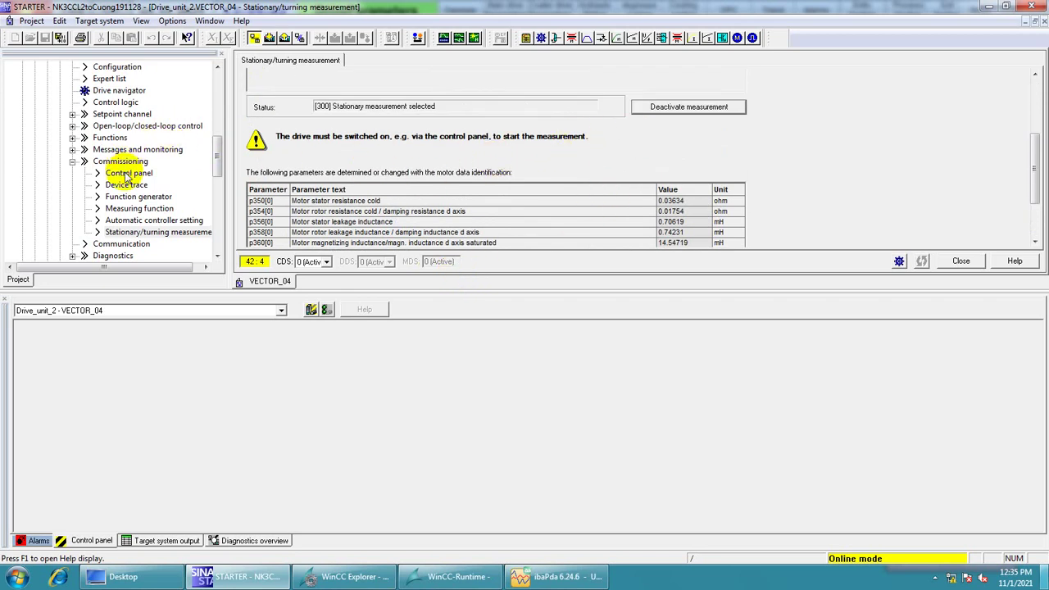
# Open the commissioning control panel of VECTOR_04 from the project tree.
pyautogui.click(121, 172)
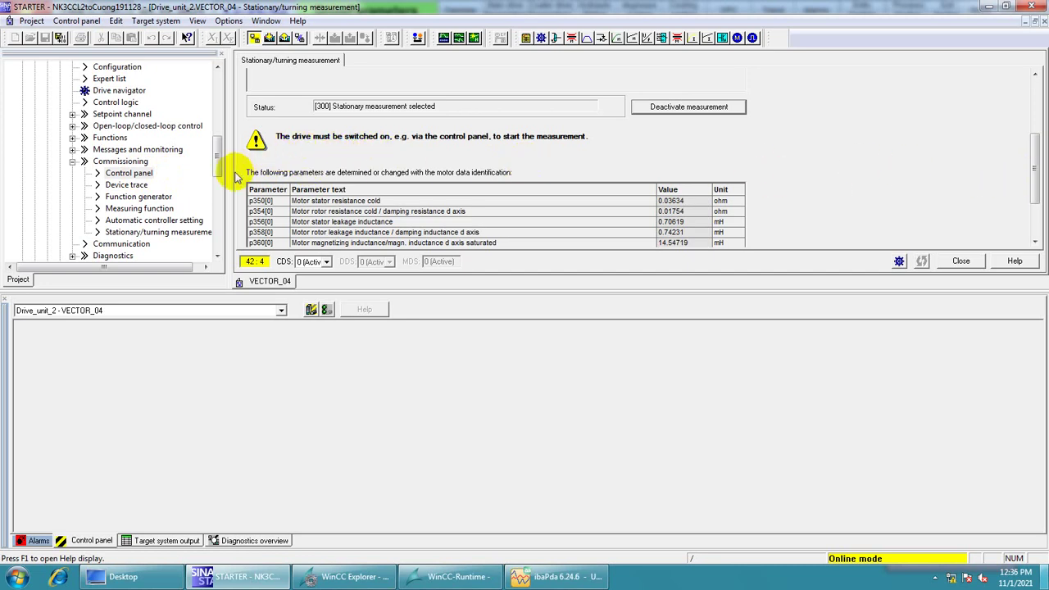
pyautogui.click(97, 175)
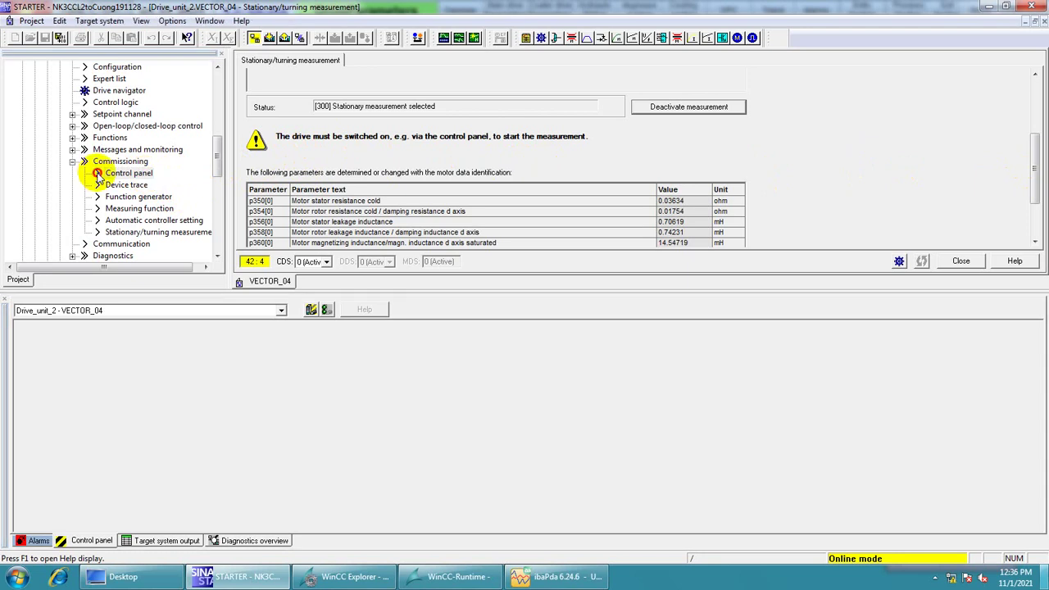
pyautogui.click(97, 175)
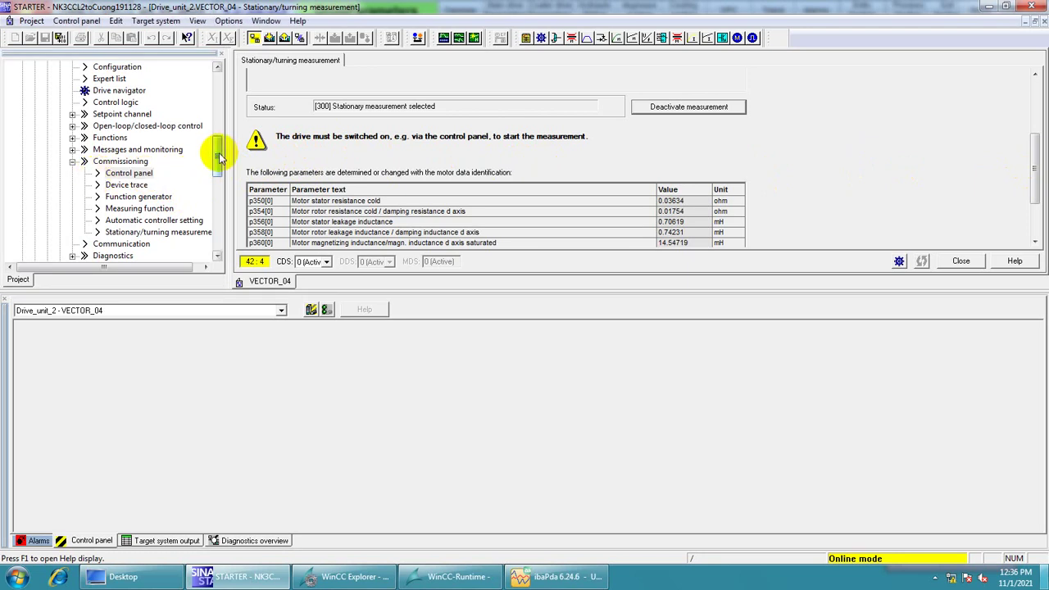
pyautogui.moveTo(219, 155)
pyautogui.mouseDown()
pyautogui.moveTo(215, 109)
pyautogui.moveTo(216, 175)
pyautogui.moveTo(211, 160)
pyautogui.mouseUp()
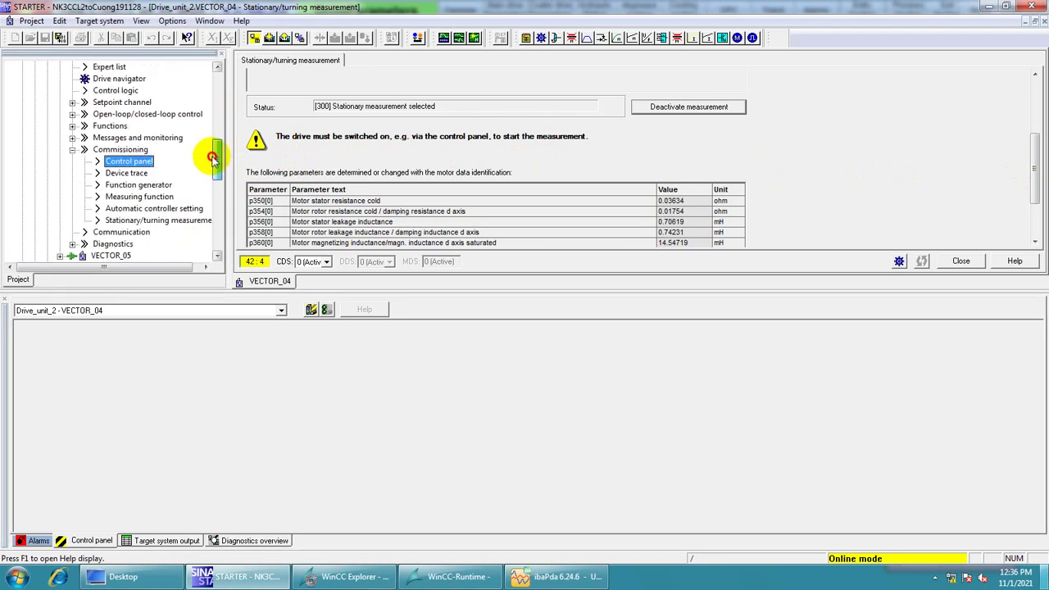
pyautogui.click(112, 164)
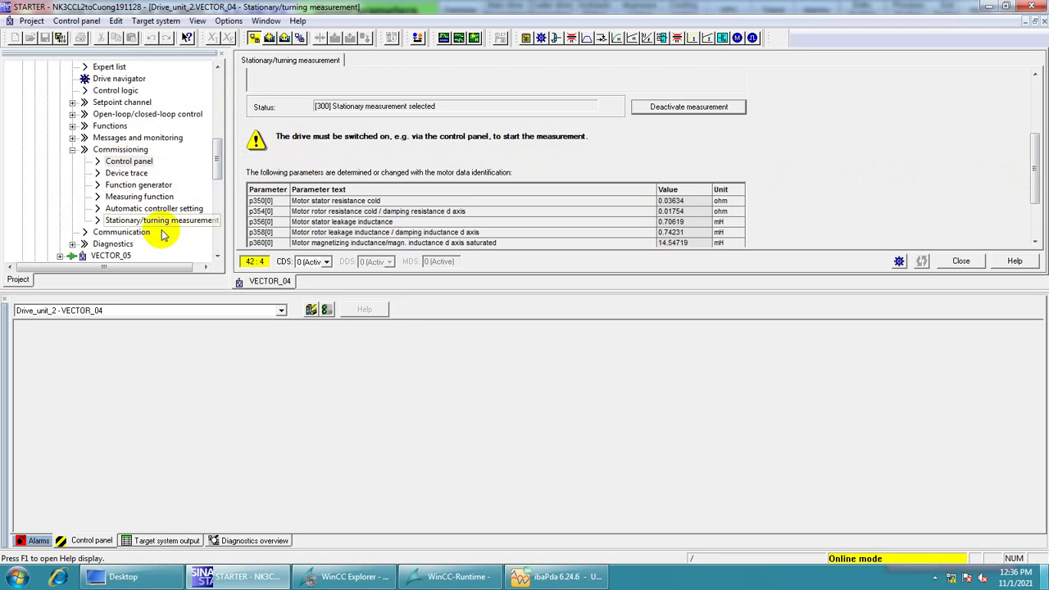
# Choose Drive_unit_2 - VECTOR_04 as the drive for the control panel.
pyautogui.click(171, 310)
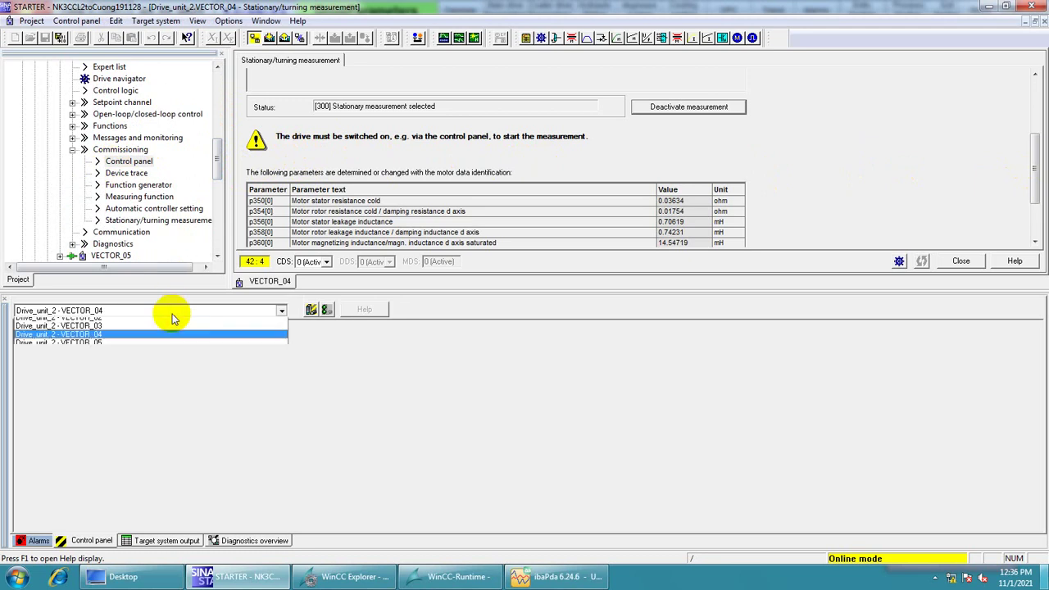
pyautogui.click(211, 340)
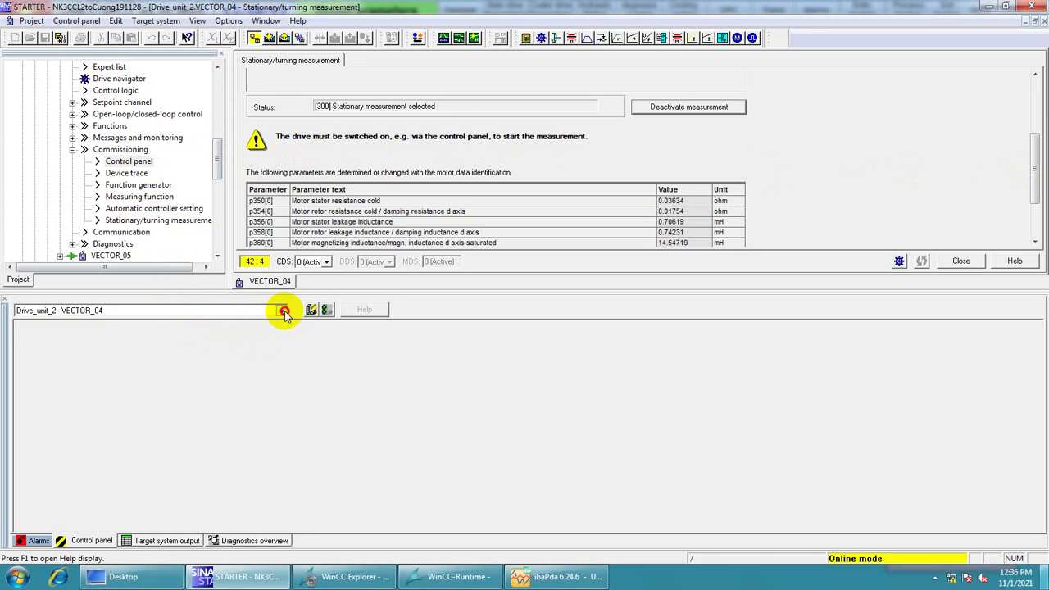
pyautogui.click(281, 311)
pyautogui.click(252, 340)
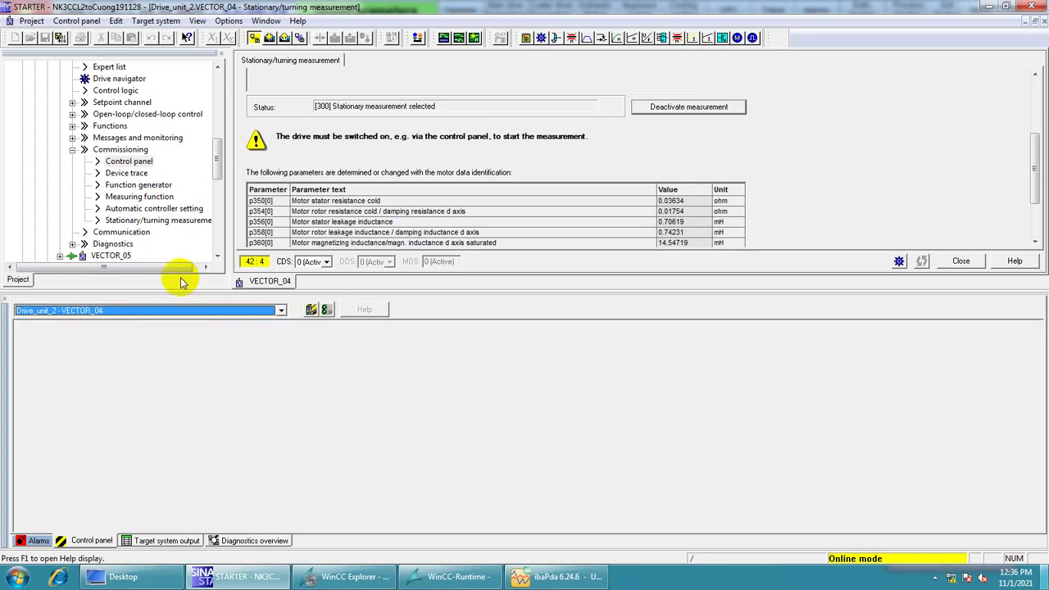
# Try reopening the VECTOR_04 control panel and reselecting Drive_unit_2 - VECTOR_04 as its drive.
pyautogui.click(129, 161)
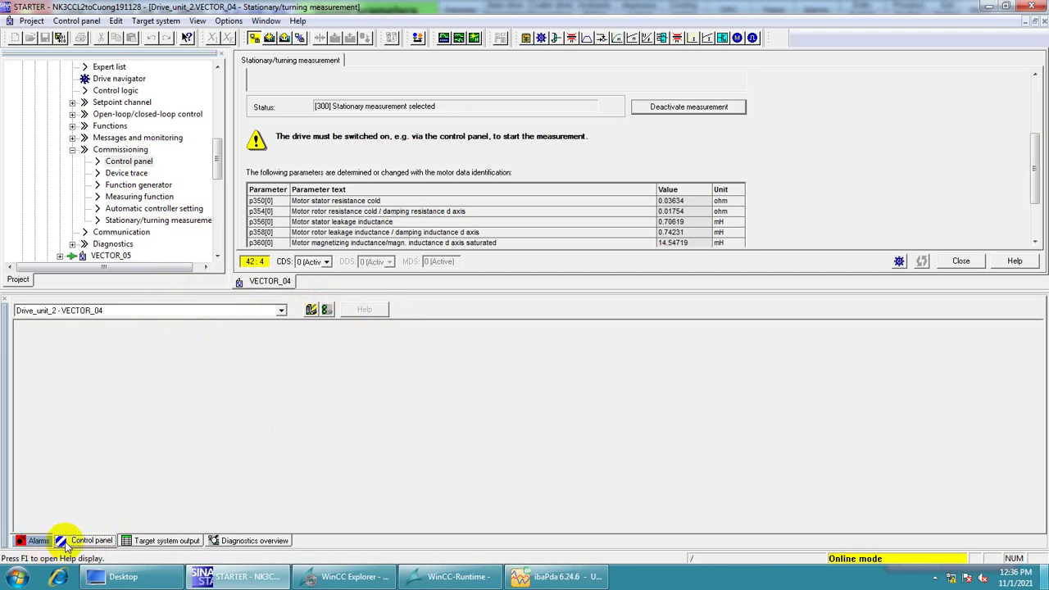
pyautogui.click(146, 541)
pyautogui.click(95, 540)
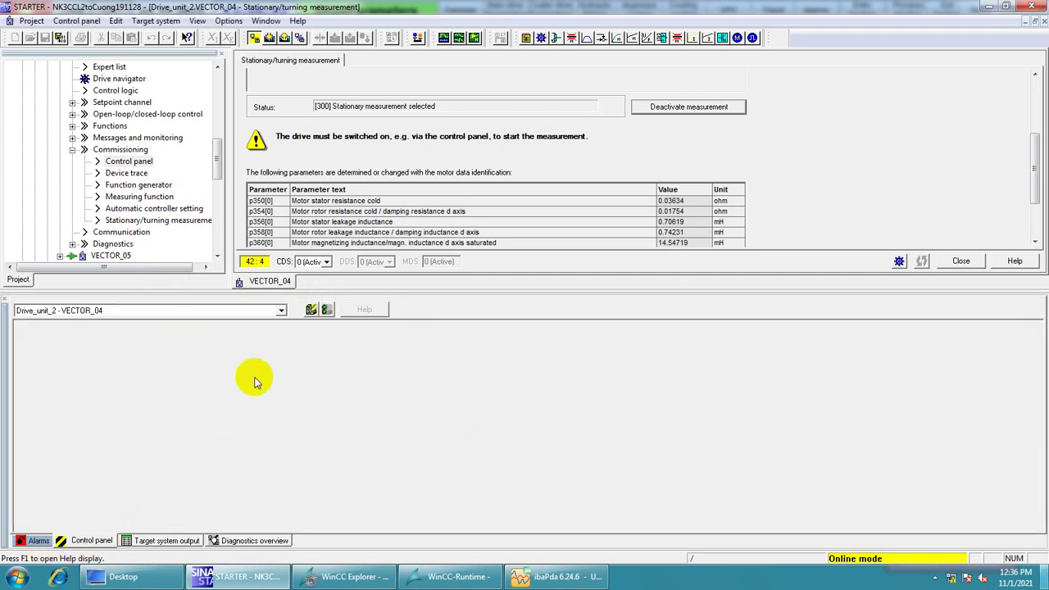
pyautogui.click(281, 310)
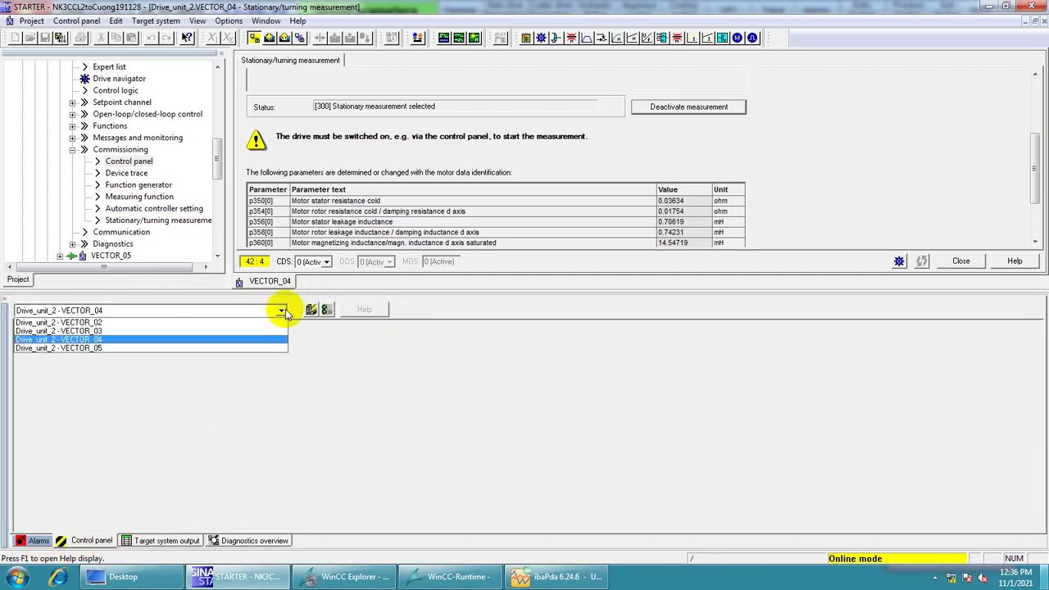
pyautogui.click(231, 339)
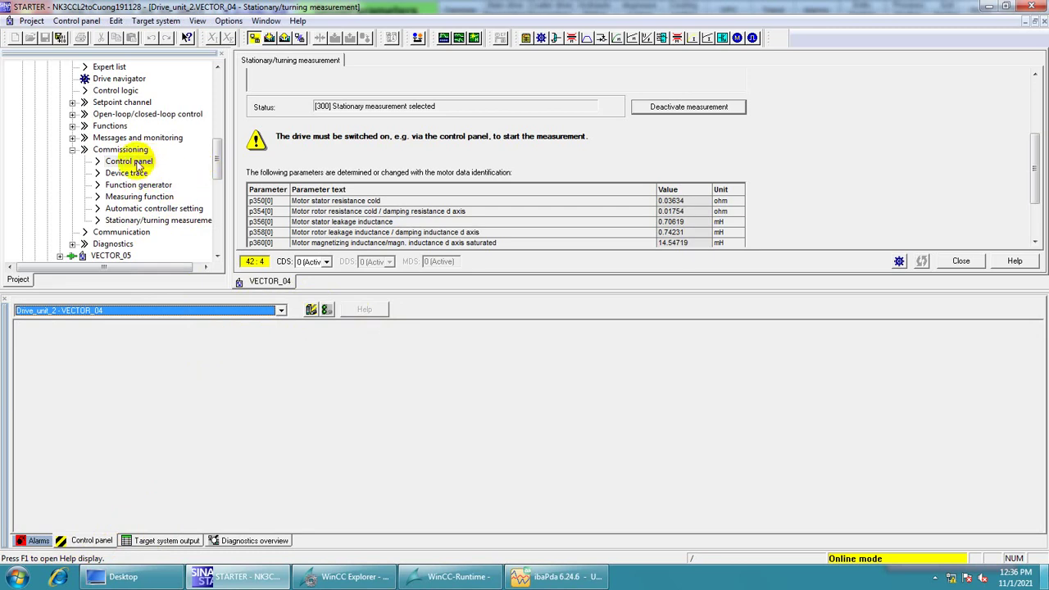
pyautogui.click(107, 164)
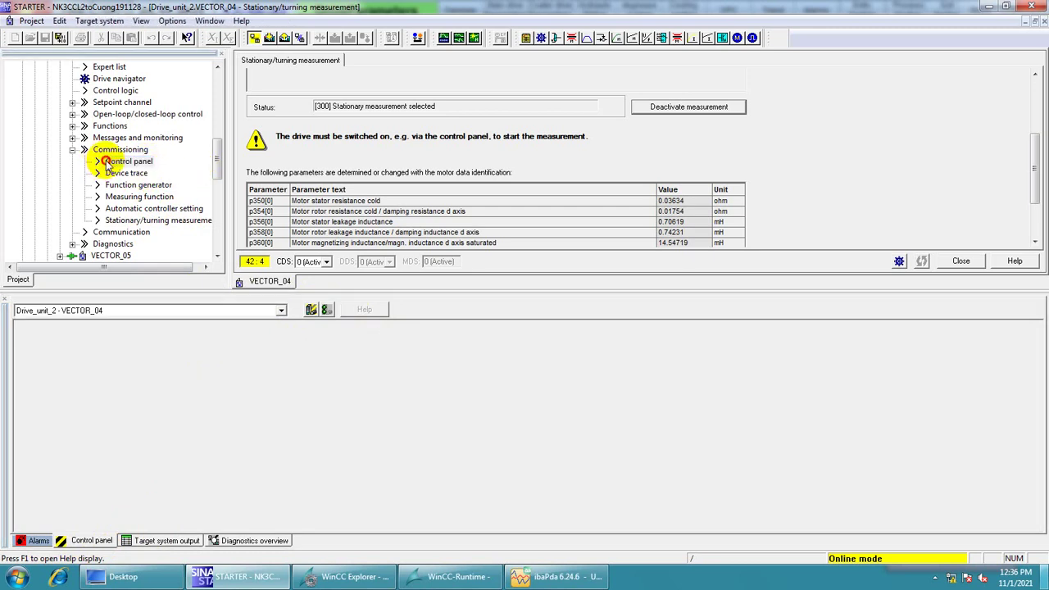
pyautogui.click(220, 158)
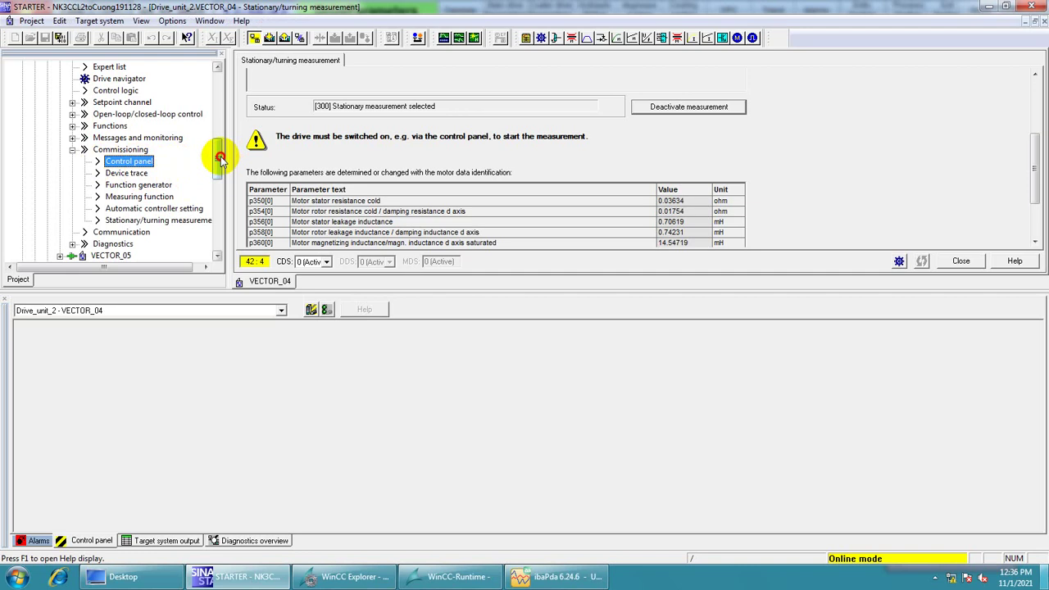
pyautogui.moveTo(222, 158)
pyautogui.mouseDown()
pyautogui.moveTo(227, 94)
pyautogui.moveTo(224, 190)
pyautogui.moveTo(217, 160)
pyautogui.mouseUp()
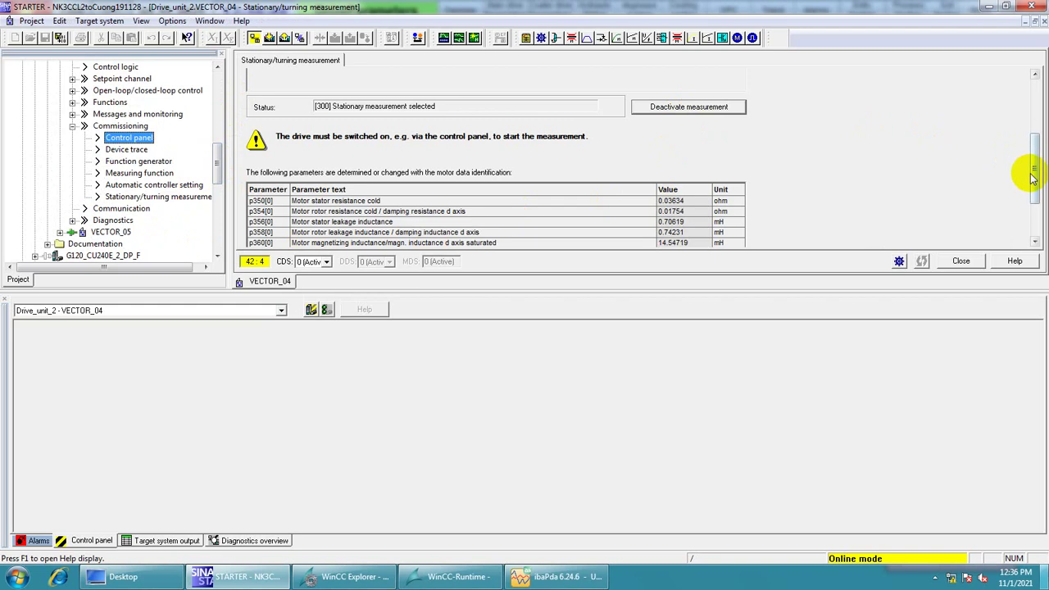
# Check the rest of the motor identification parameters and the target system output, and return to the control panel.
pyautogui.moveTo(1033, 177); pyautogui.dragTo(1032, 210)
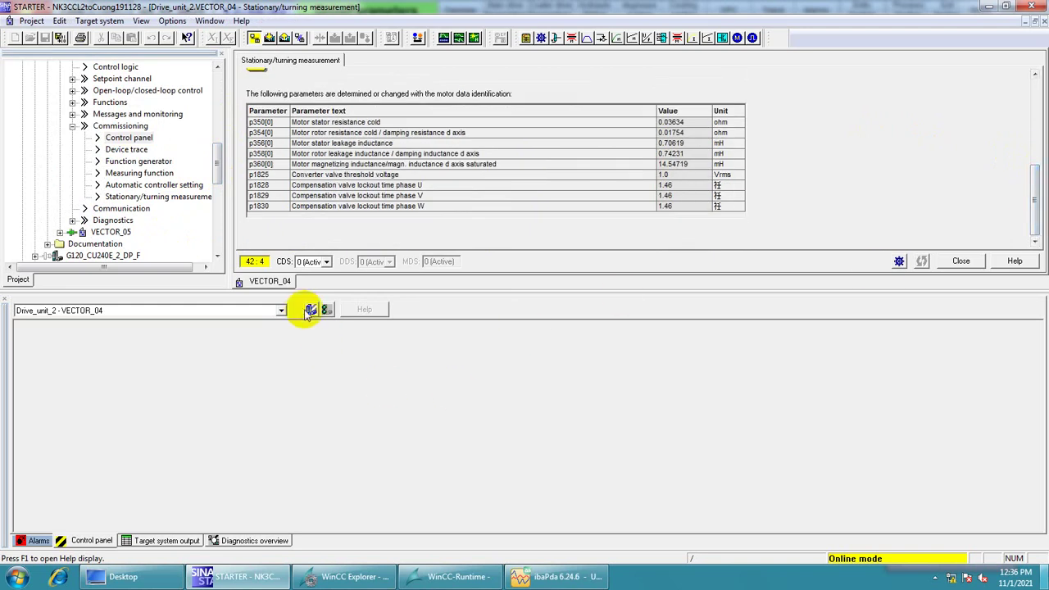
pyautogui.click(271, 281)
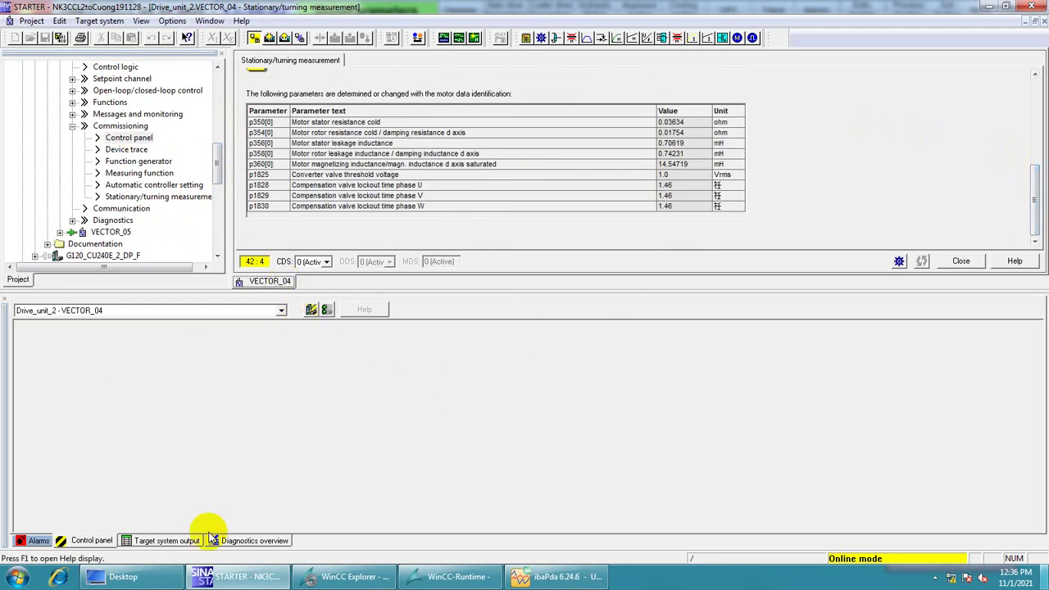
pyautogui.click(164, 540)
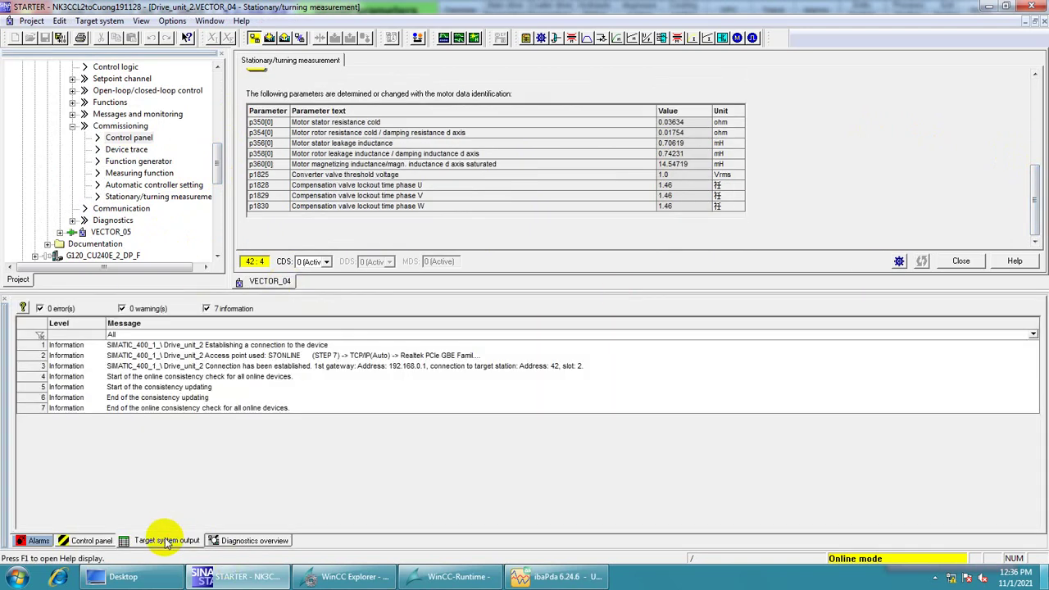
pyautogui.click(220, 543)
pyautogui.click(102, 543)
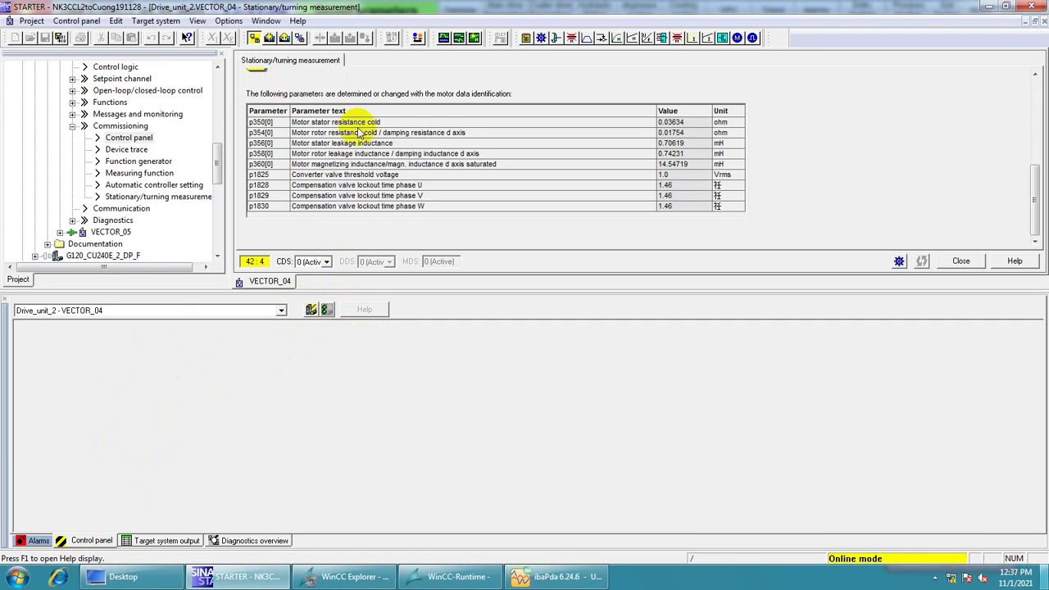
# Open the device trace of Drive_unit_2 from the commissioning functions of VECTOR_04.
pyautogui.moveTo(217, 164)
pyautogui.mouseDown()
pyautogui.moveTo(218, 118)
pyautogui.moveTo(211, 159)
pyautogui.mouseUp()
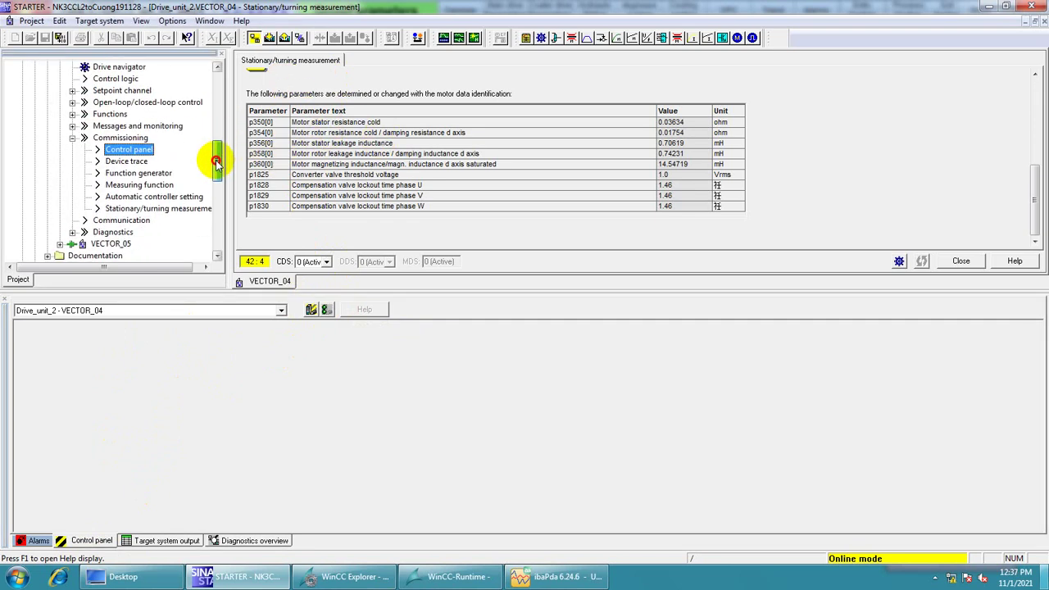
pyautogui.click(102, 161)
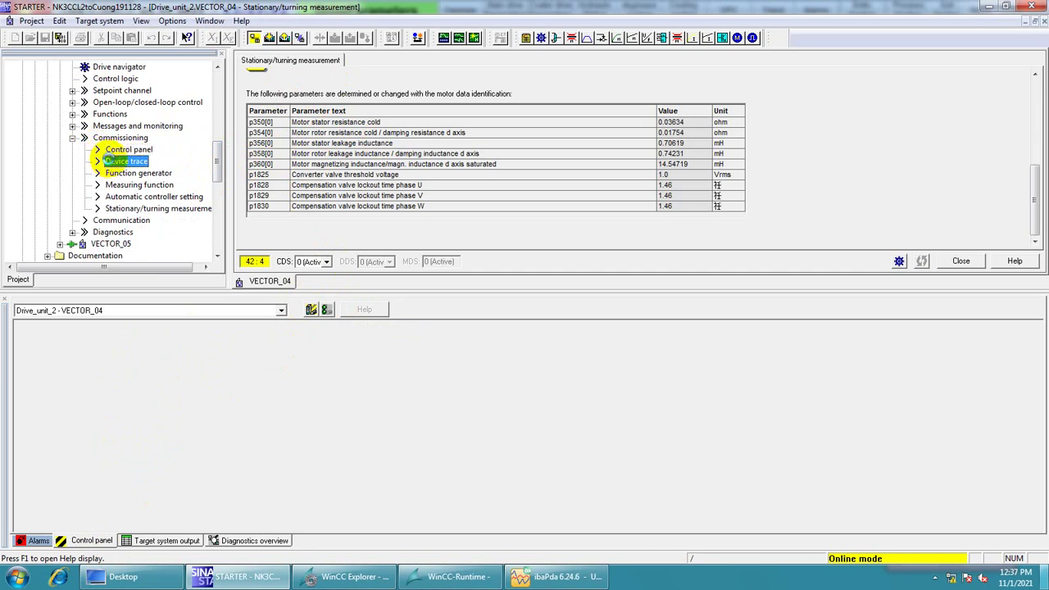
pyautogui.doubleClick(109, 161)
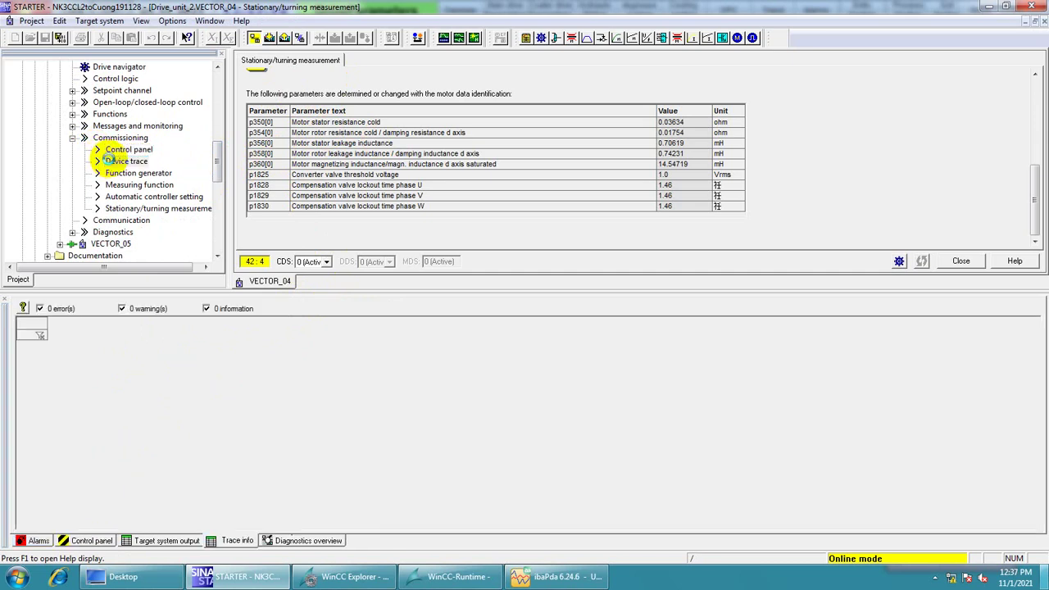
pyautogui.doubleClick(109, 162)
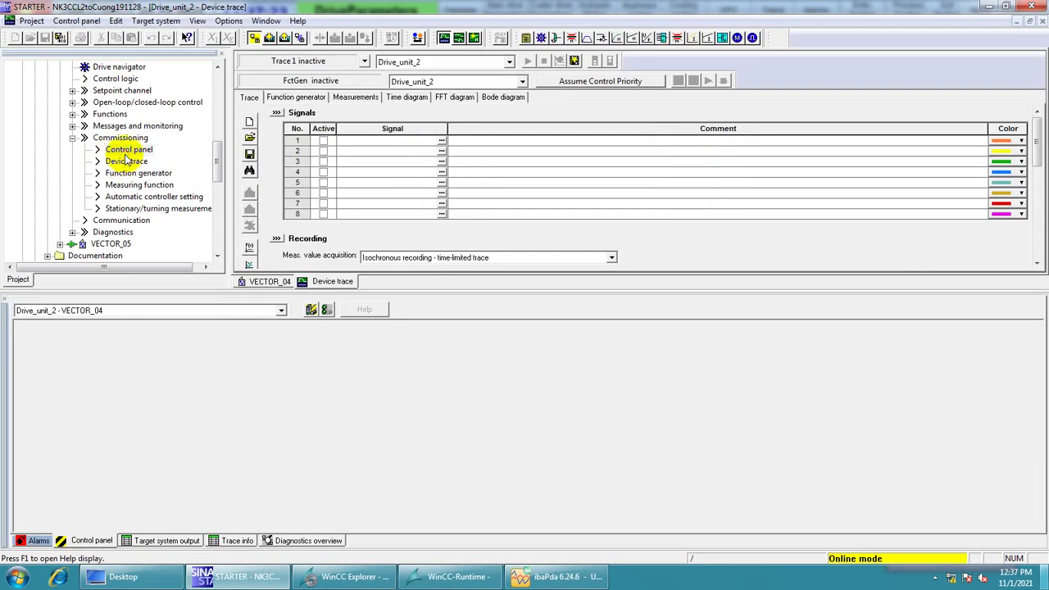
# Try to bring up the control panel from the commissioning functions of VECTOR_04.
pyautogui.click(125, 150)
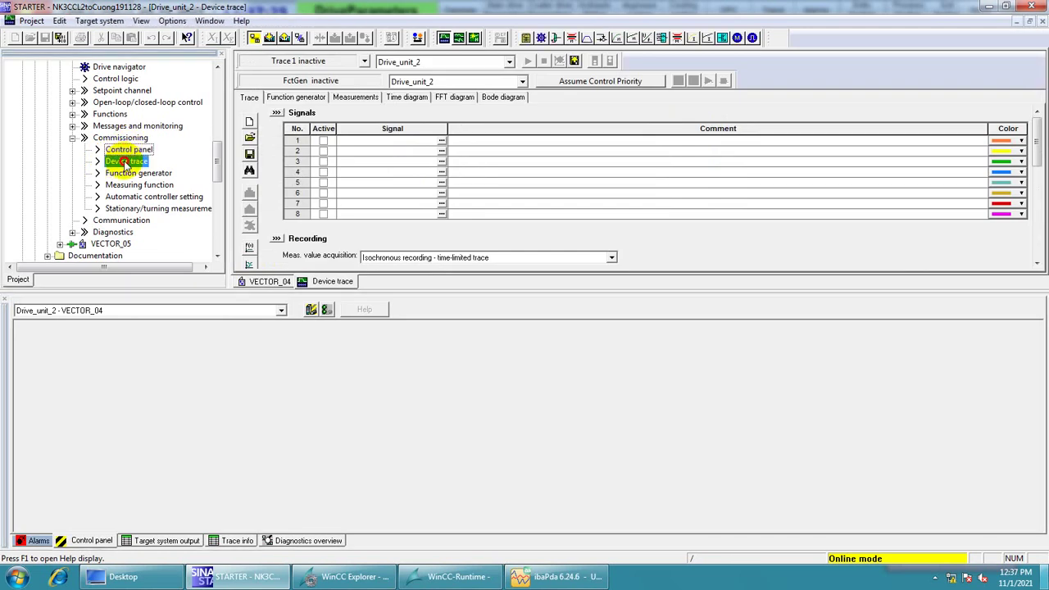
pyautogui.click(127, 160)
pyautogui.click(128, 150)
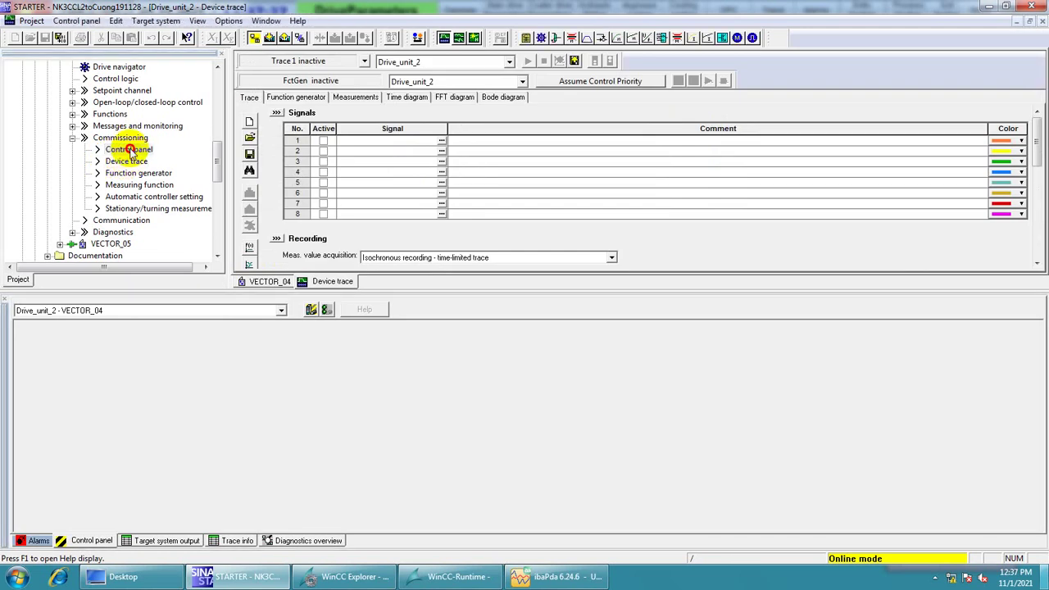
# Open the expert list of VECTOR_04.
pyautogui.moveTo(213, 168); pyautogui.dragTo(215, 140)
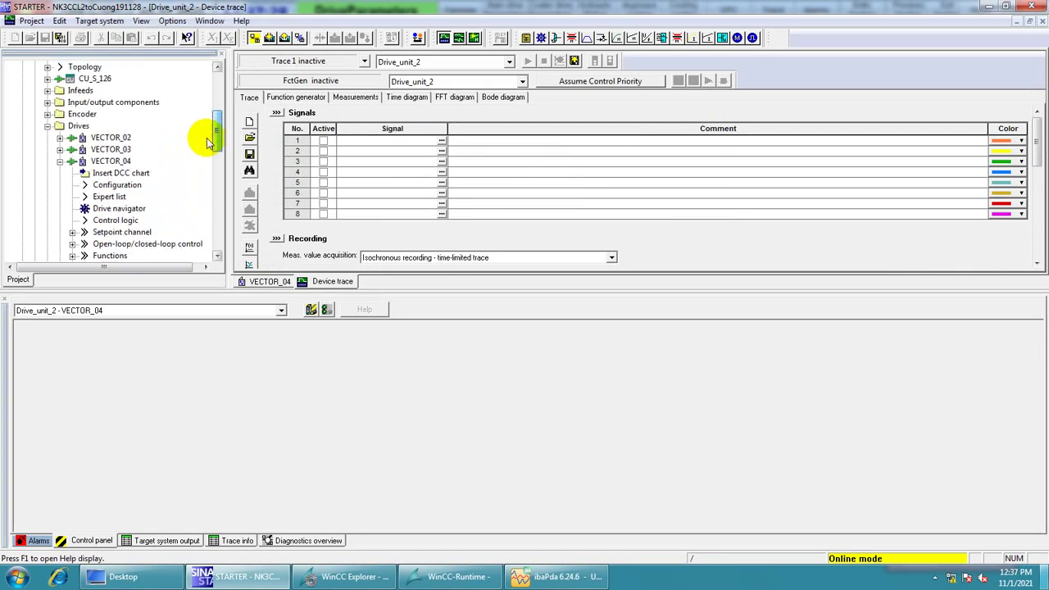
pyautogui.doubleClick(120, 197)
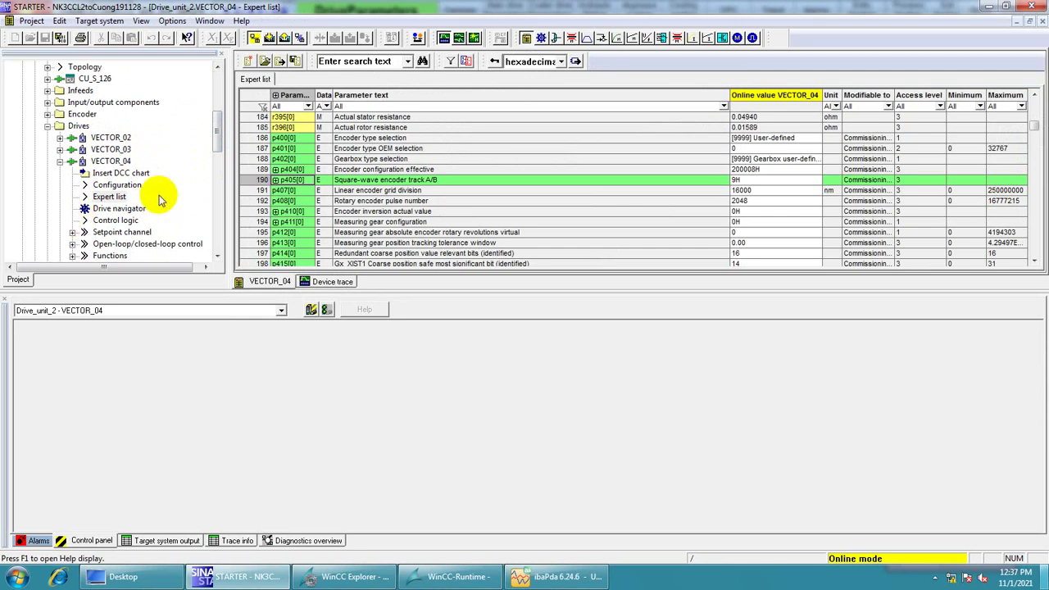
# Try again to load the VECTOR_04 control panel, checking the target system output and alarms in between.
pyautogui.scroll(-3, 209, 151)
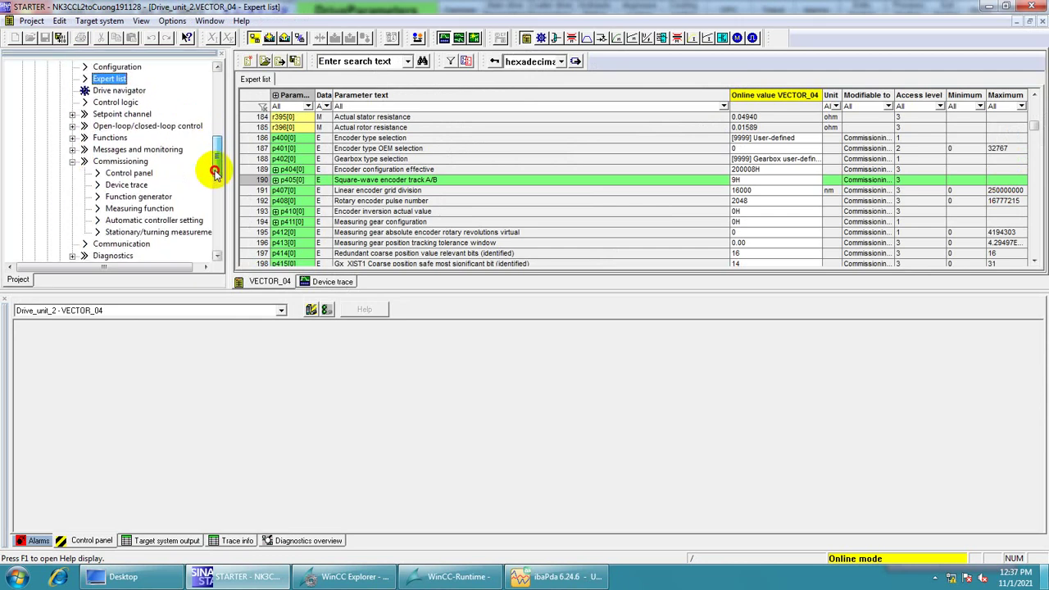
pyautogui.click(144, 174)
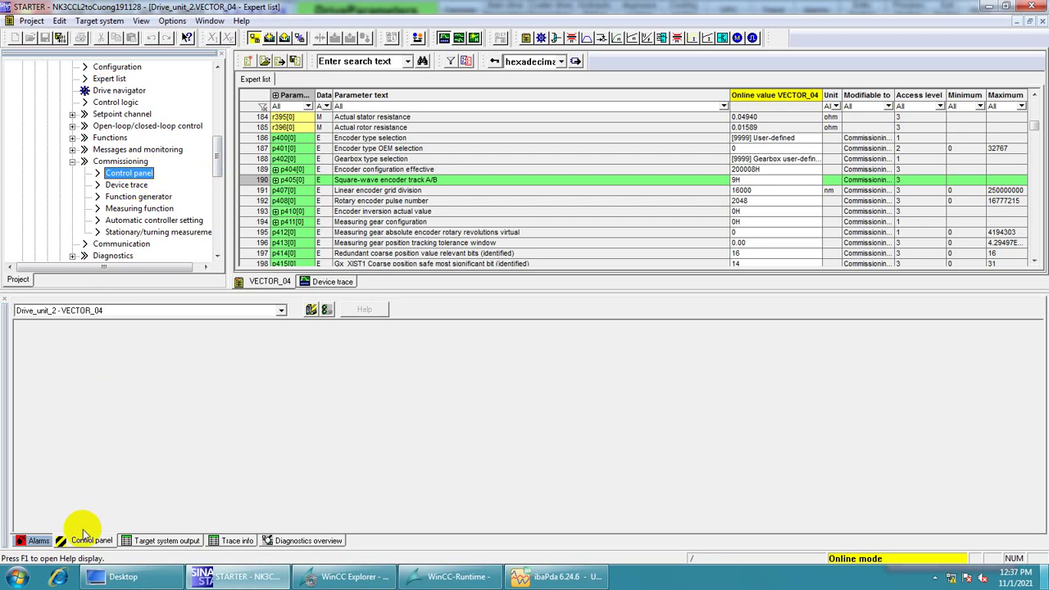
pyautogui.click(153, 542)
pyautogui.click(86, 541)
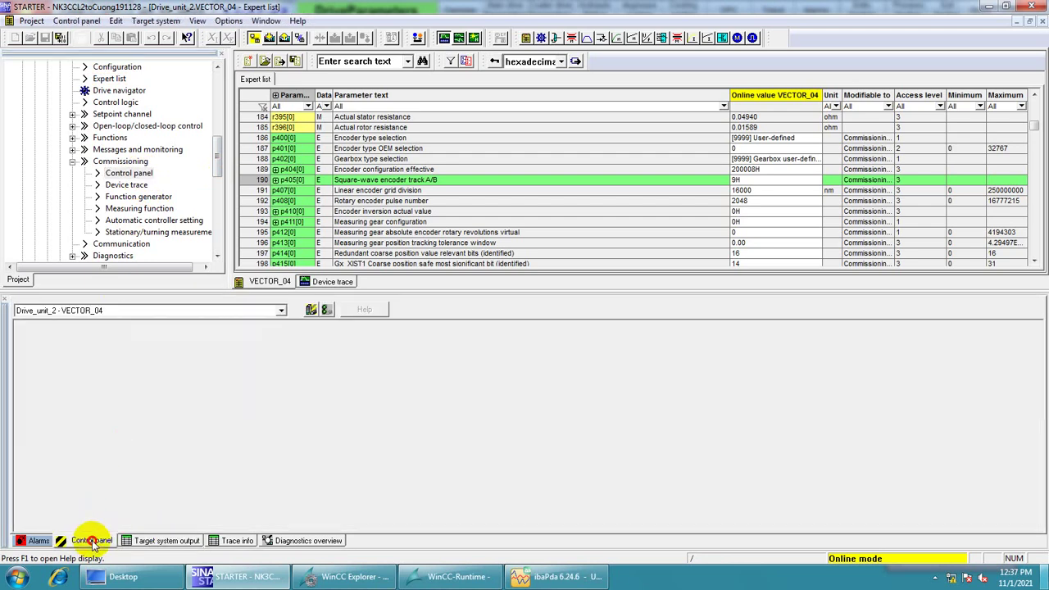
pyautogui.click(37, 541)
pyautogui.click(69, 543)
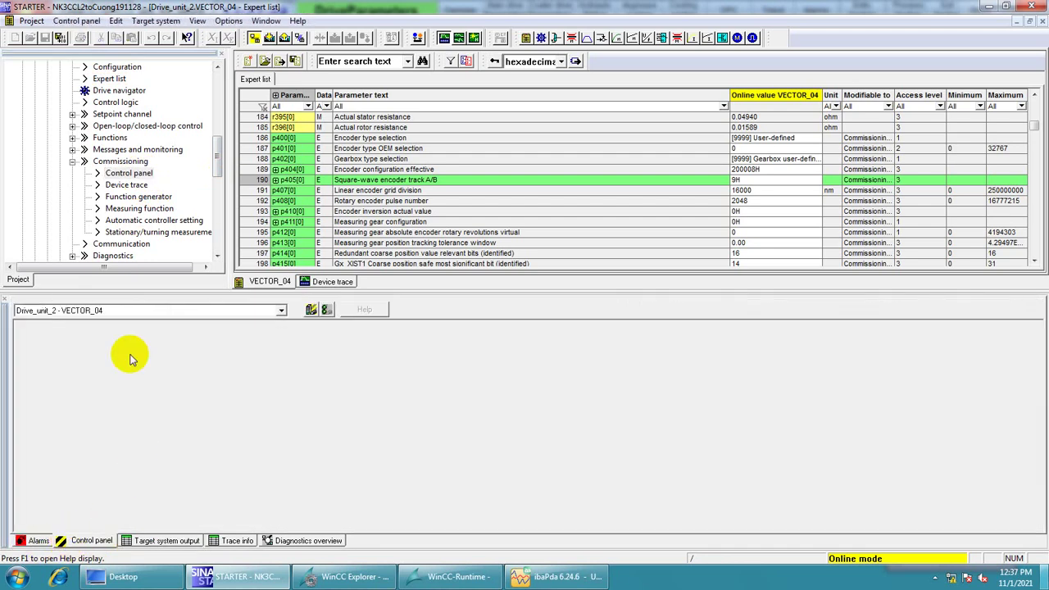
# Switch the control panel's drive to Drive_unit_2 - VECTOR_03 and back to Drive_unit_2 - VECTOR_04 to load its controls.
pyautogui.click(164, 310)
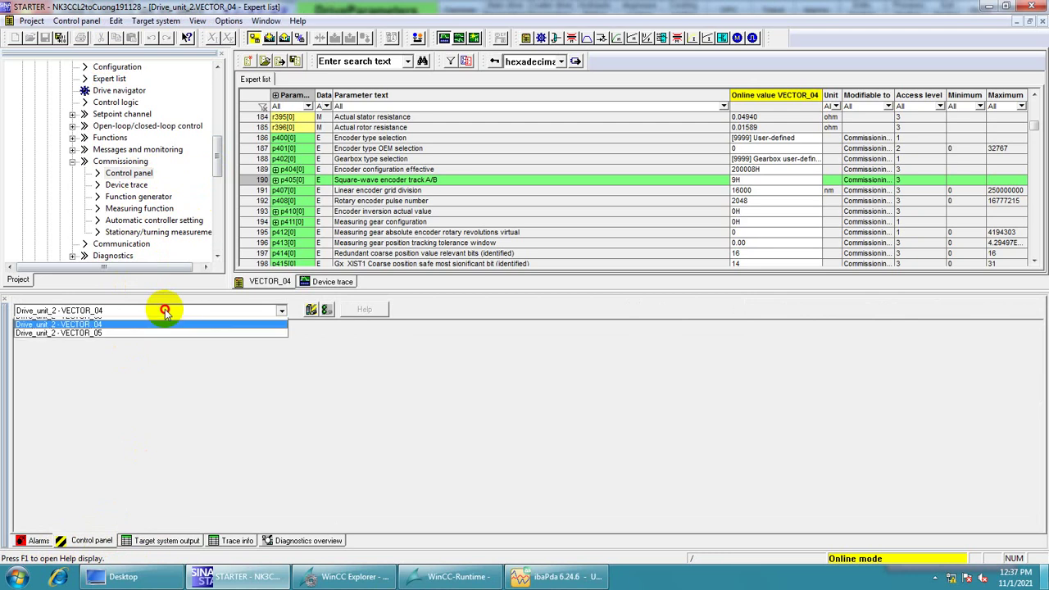
pyautogui.click(176, 334)
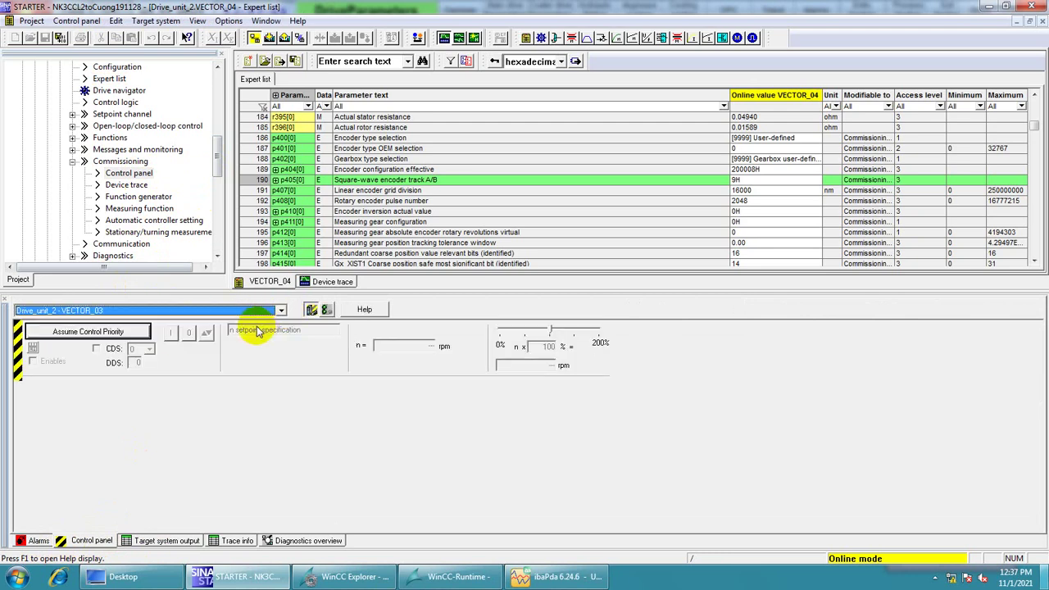
pyautogui.click(281, 312)
pyautogui.click(236, 339)
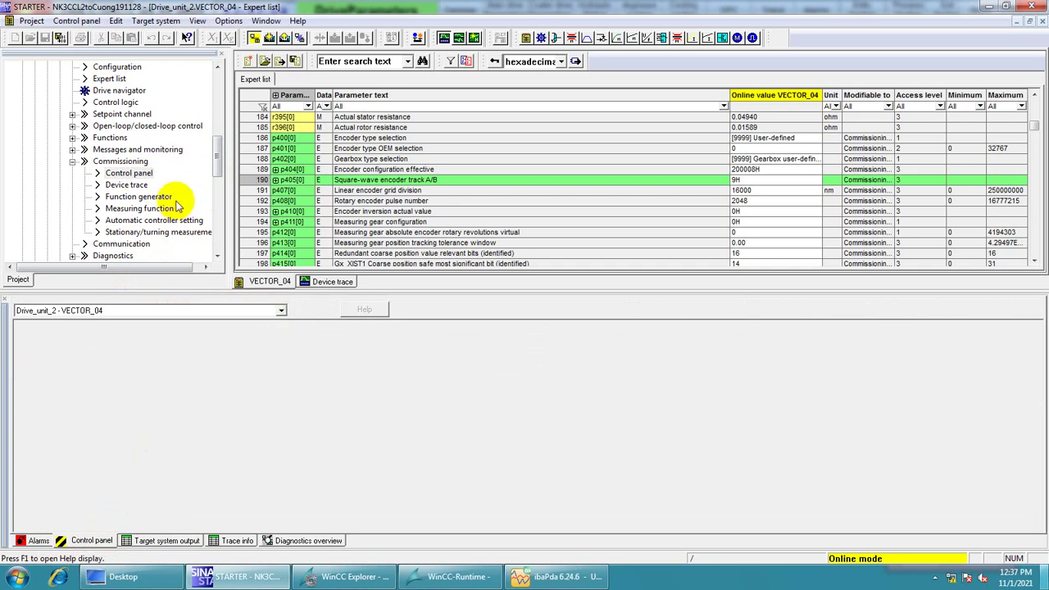
pyautogui.click(214, 187)
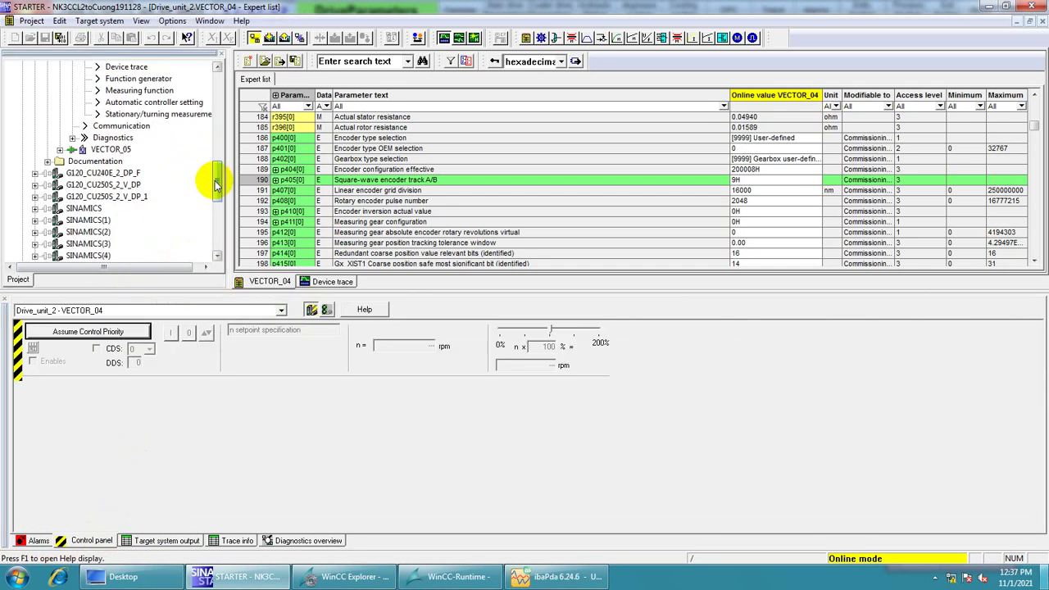
pyautogui.click(281, 311)
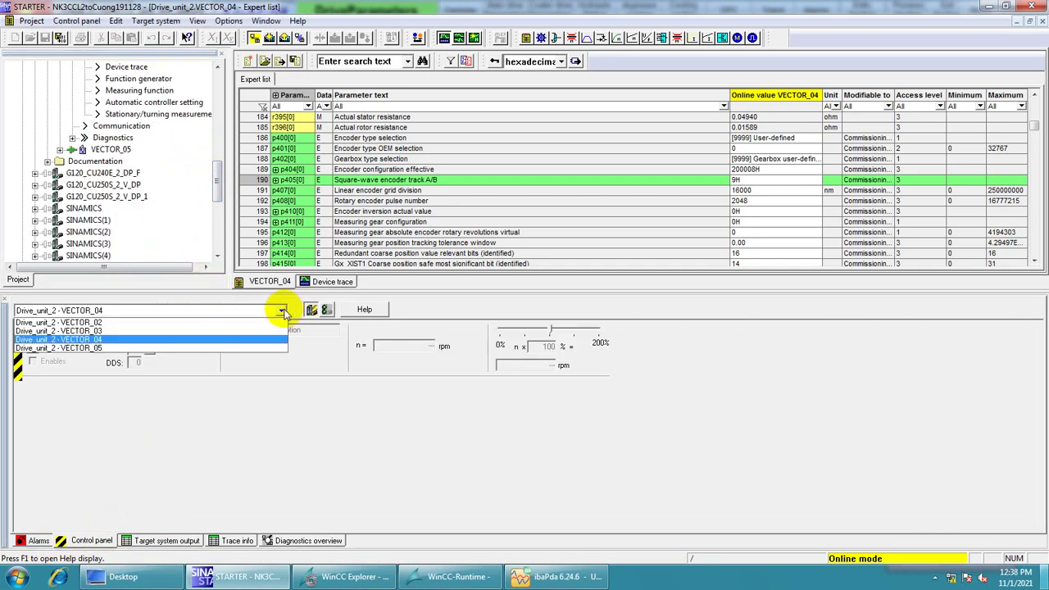
pyautogui.click(233, 340)
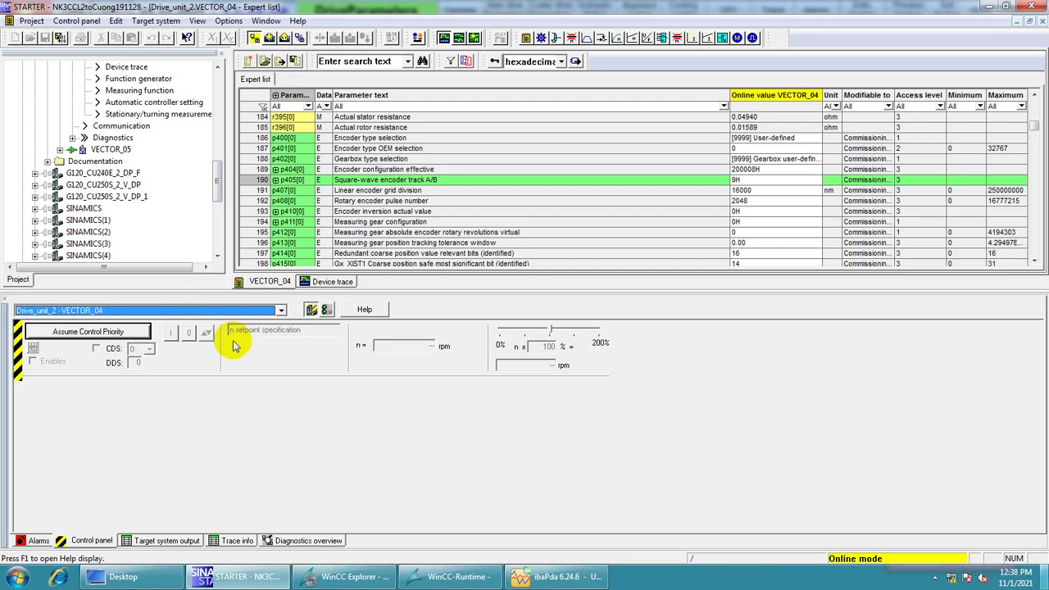
pyautogui.click(280, 310)
pyautogui.click(280, 310)
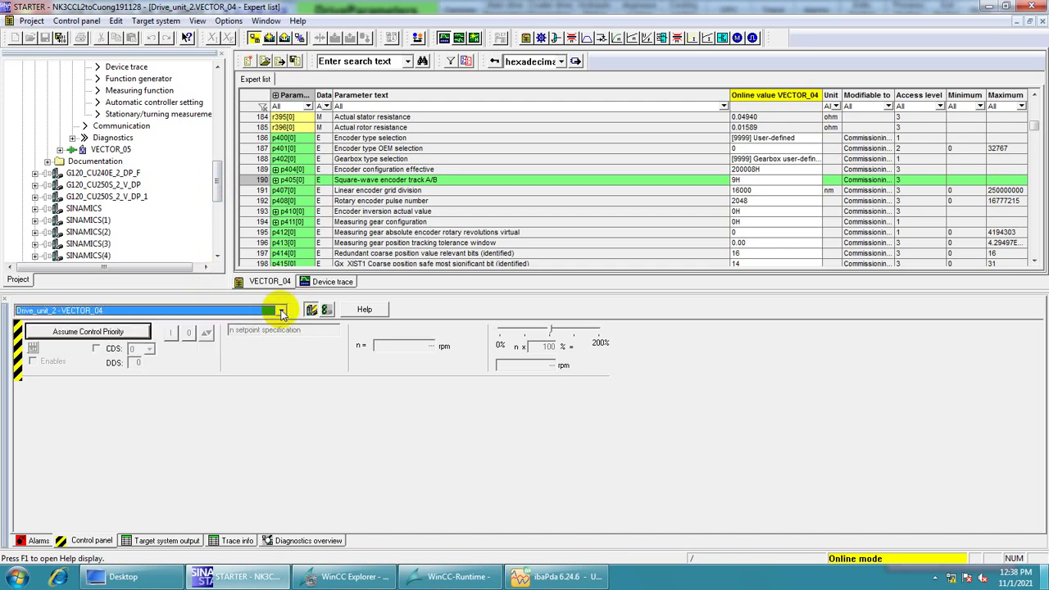
# Assume control priority over VECTOR_04 with a 1000 ms monitoring time and switch the drive on with its enables set.
pyautogui.click(144, 332)
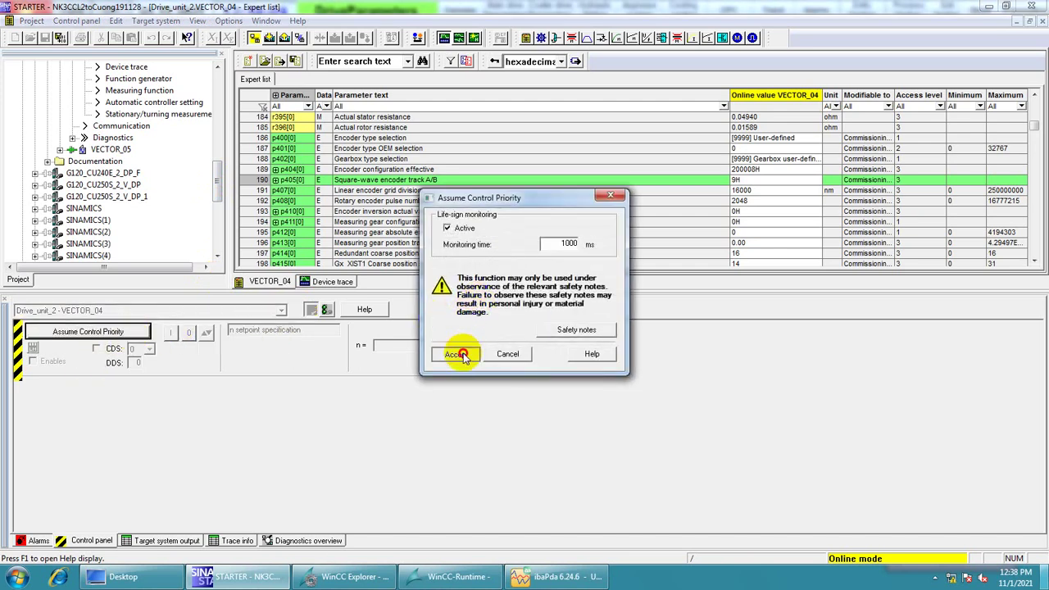
pyautogui.click(461, 355)
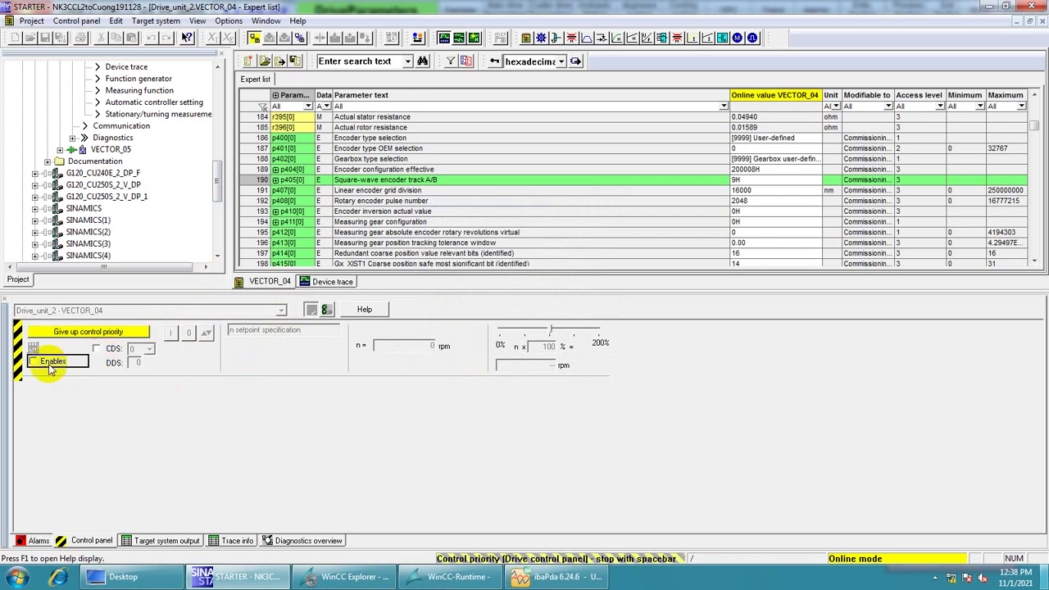
pyautogui.click(50, 366)
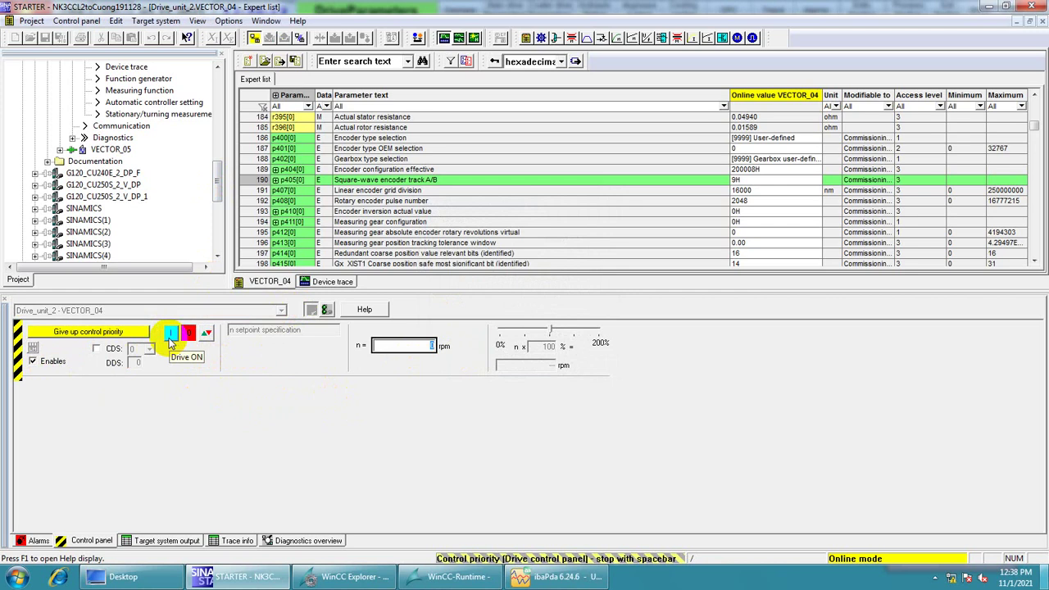
pyautogui.click(170, 336)
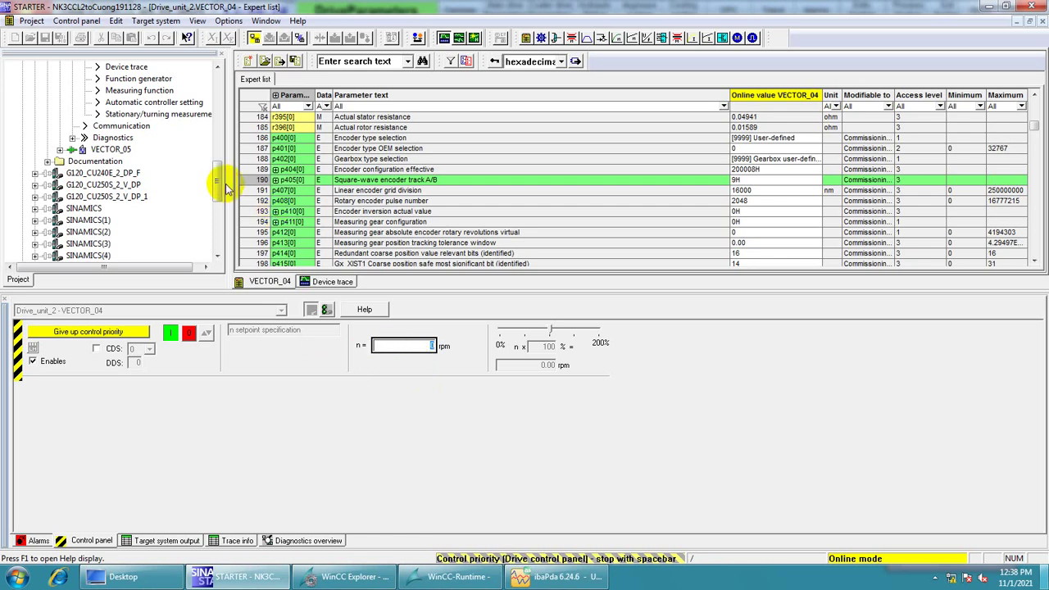
# Open the measuring function and the stationary/turning measurement of VECTOR_04, and dismiss the motor identification notes.
pyautogui.click(217, 185)
pyautogui.moveTo(217, 184); pyautogui.dragTo(215, 159)
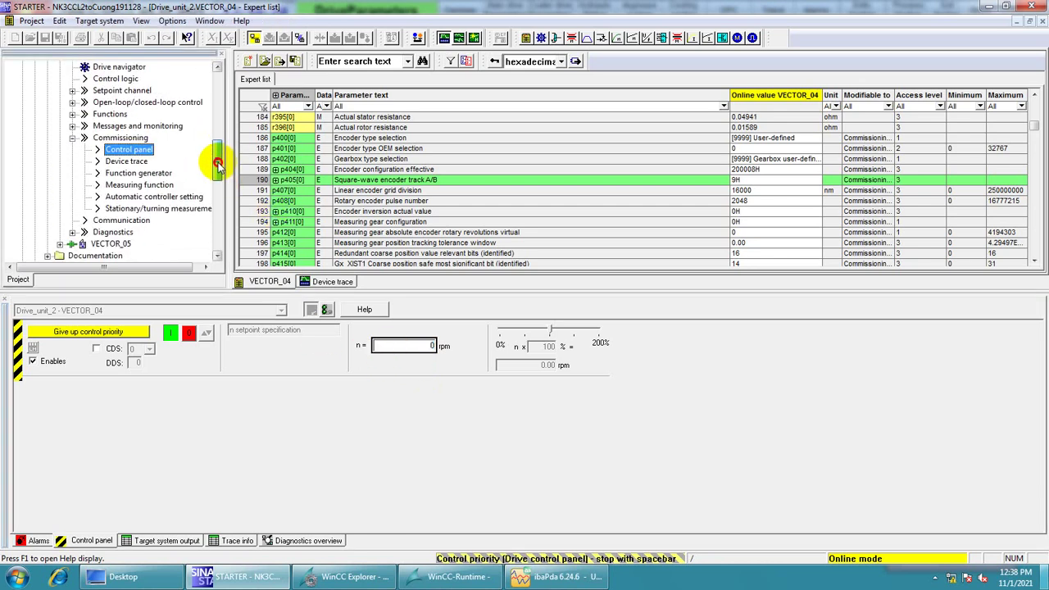
pyautogui.click(144, 185)
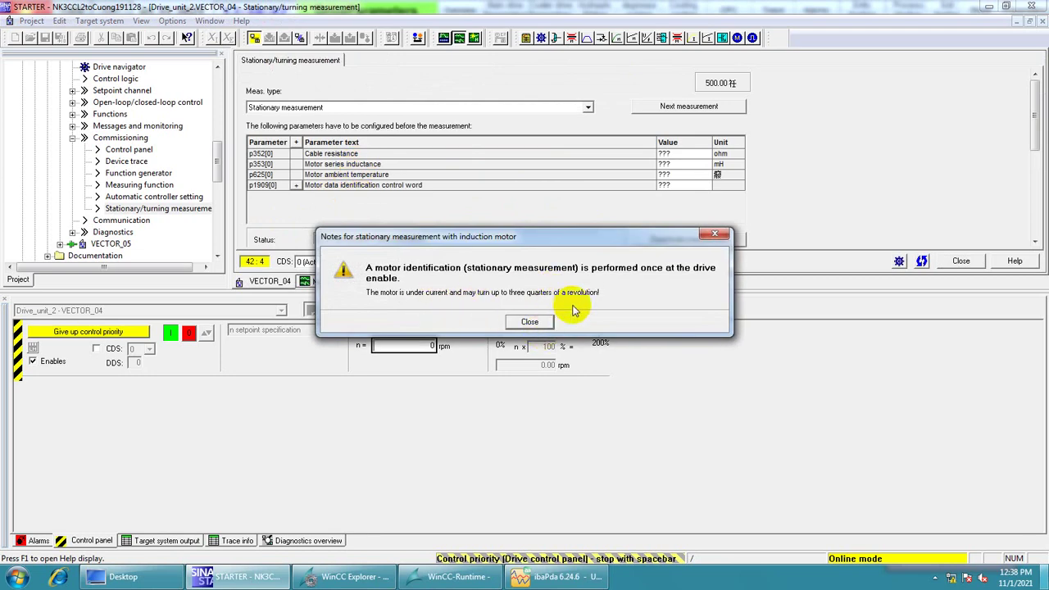
pyautogui.click(529, 322)
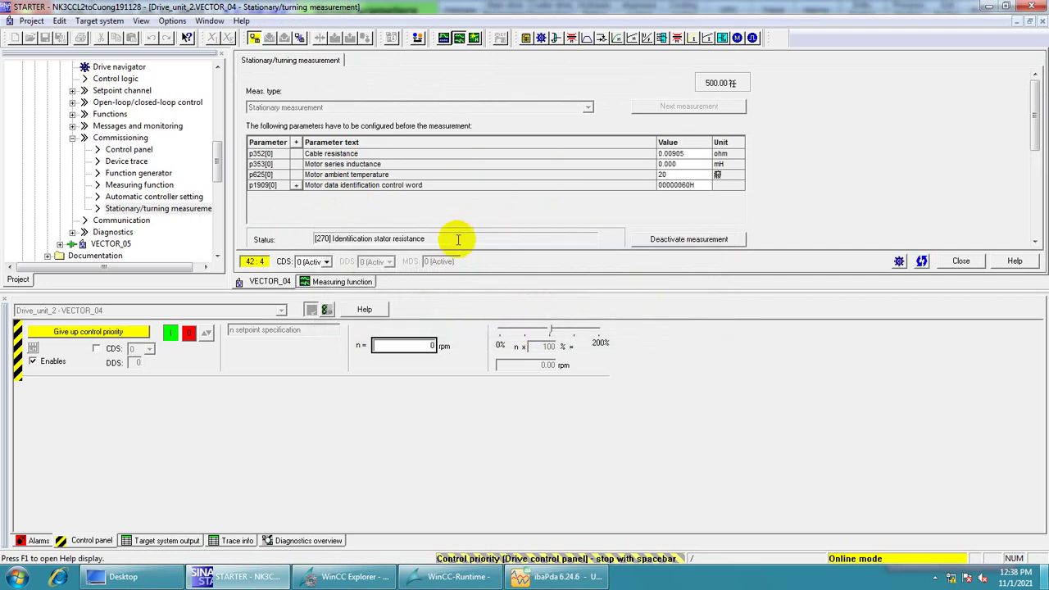
# Monitor the stationary measurement's status and the motor parameters determined by the data identification.
pyautogui.moveTo(1034, 106); pyautogui.dragTo(1039, 209)
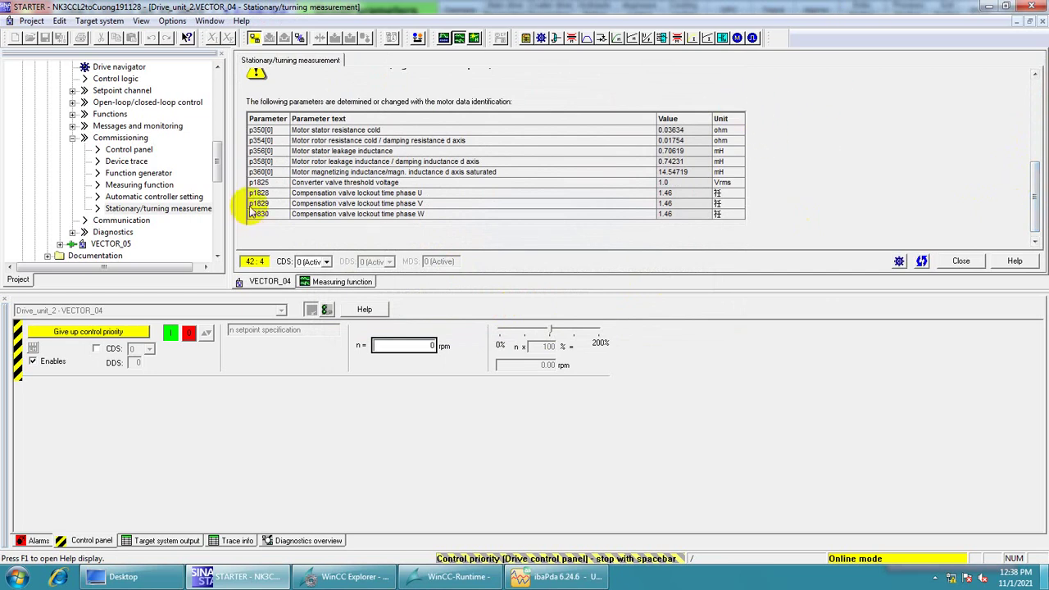
pyautogui.moveTo(218, 169)
pyautogui.mouseDown()
pyautogui.moveTo(211, 222)
pyautogui.moveTo(211, 145)
pyautogui.moveTo(211, 169)
pyautogui.mouseUp()
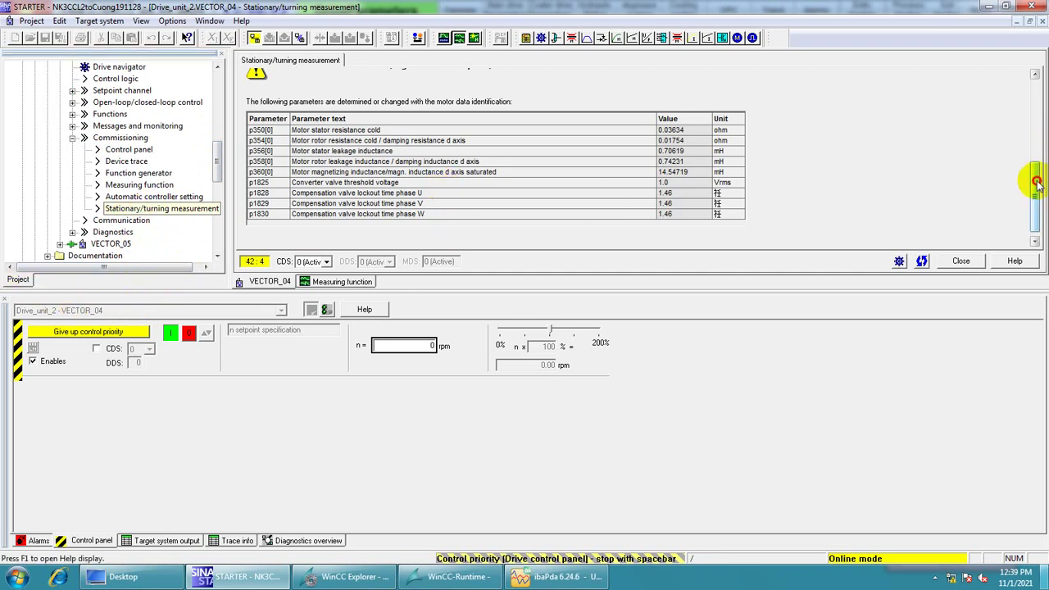
pyautogui.moveTo(1037, 184); pyautogui.dragTo(1040, 151)
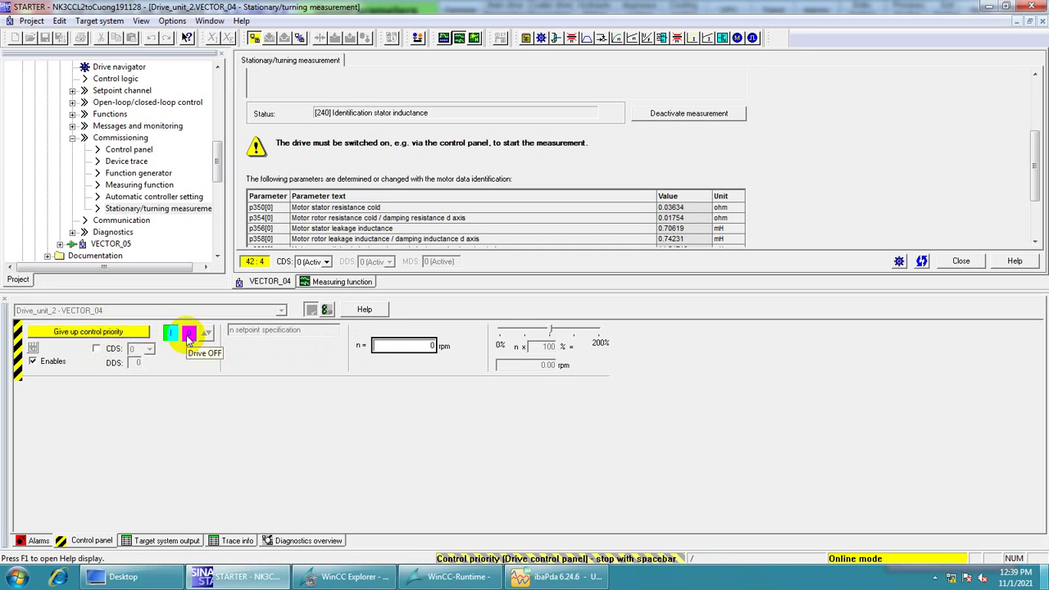
pyautogui.scroll(-3, 476, 193)
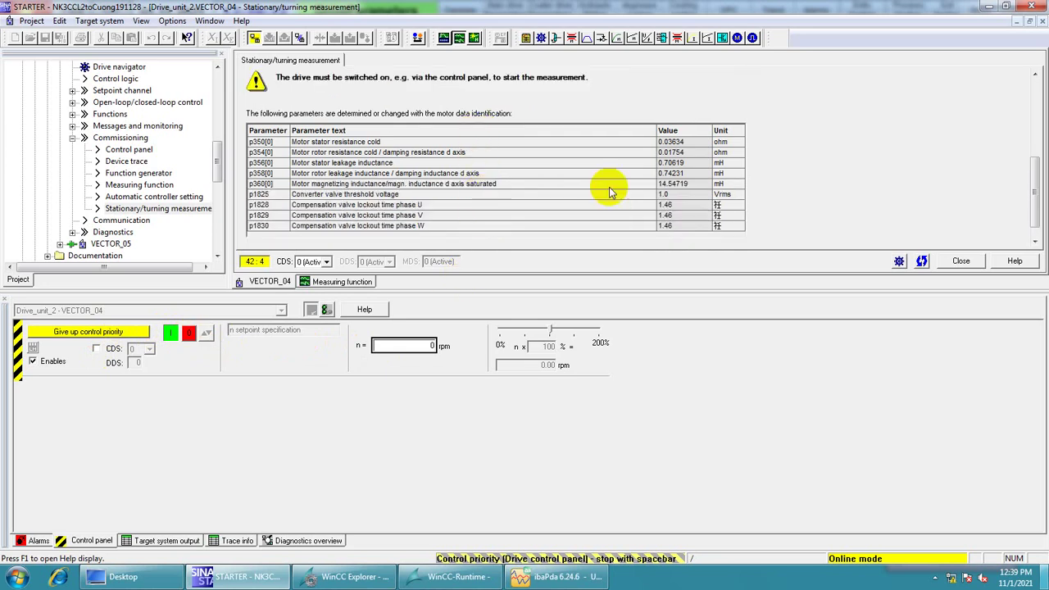
pyautogui.scroll(2, 677, 168)
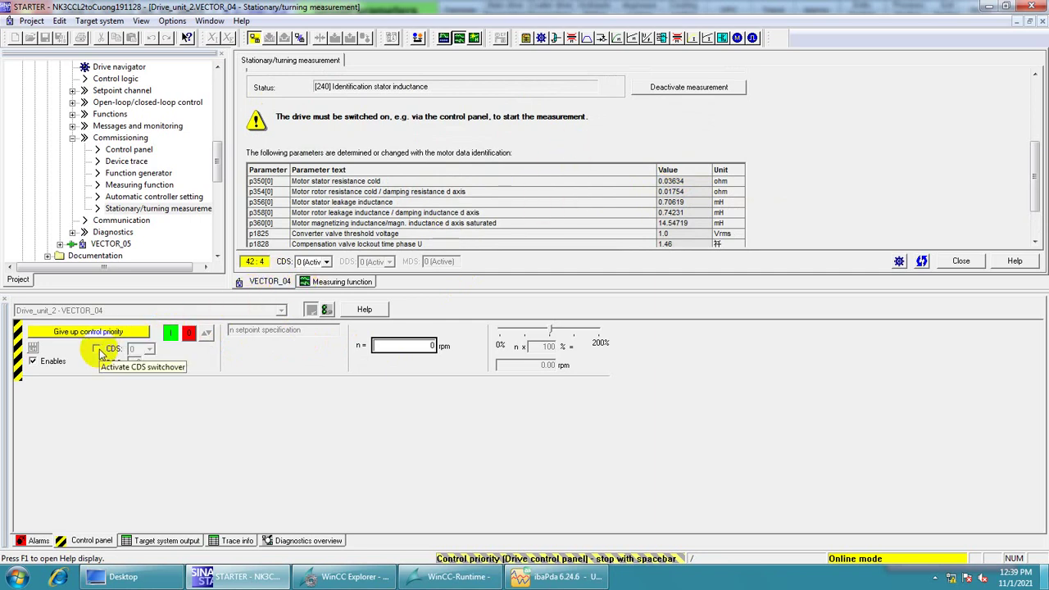
pyautogui.scroll(1, 445, 293)
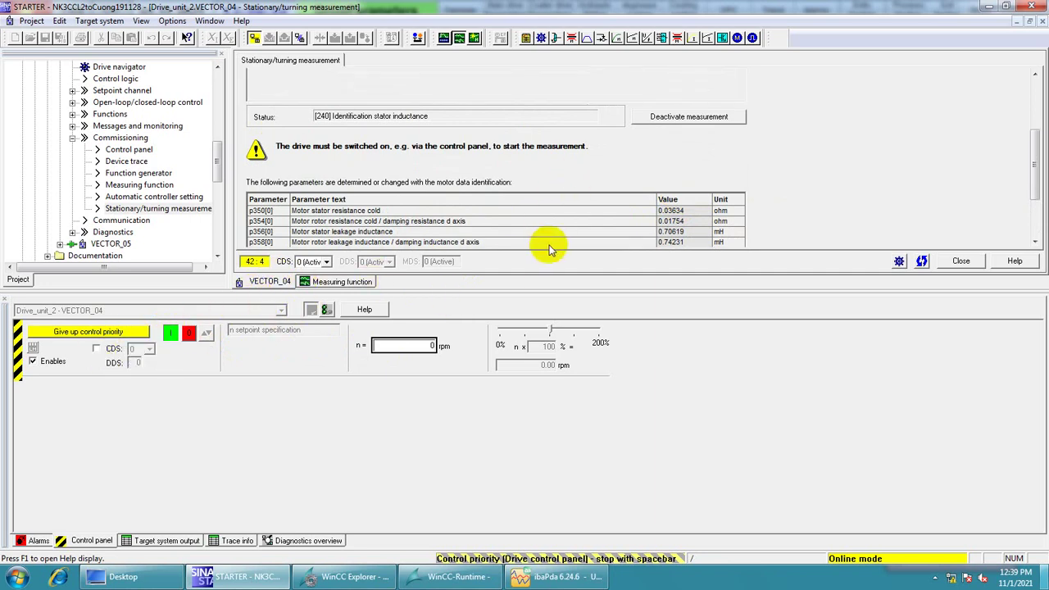
pyautogui.scroll(-3, 608, 218)
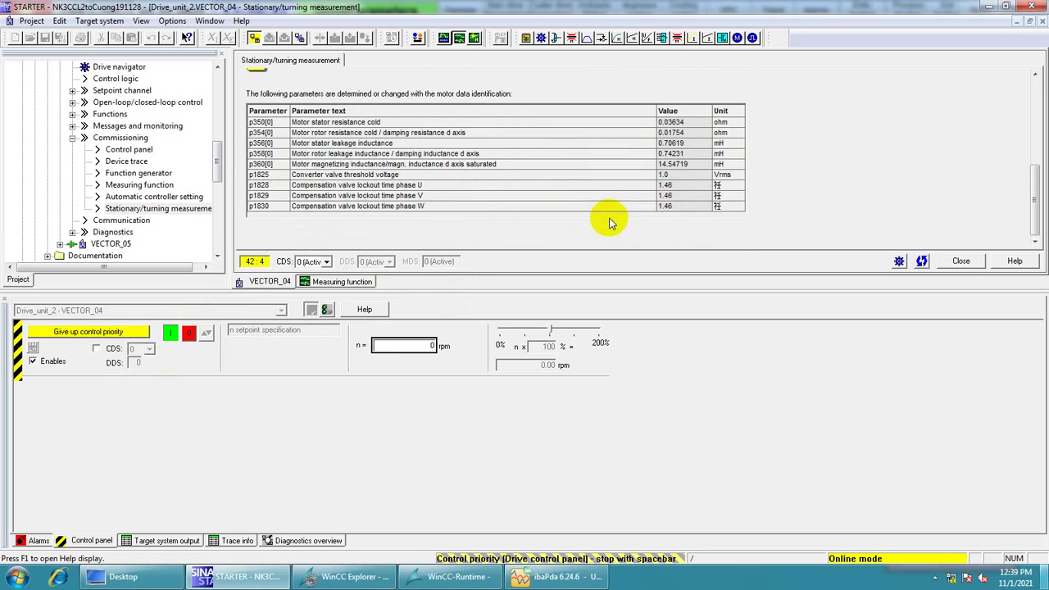
pyautogui.scroll(1, 588, 218)
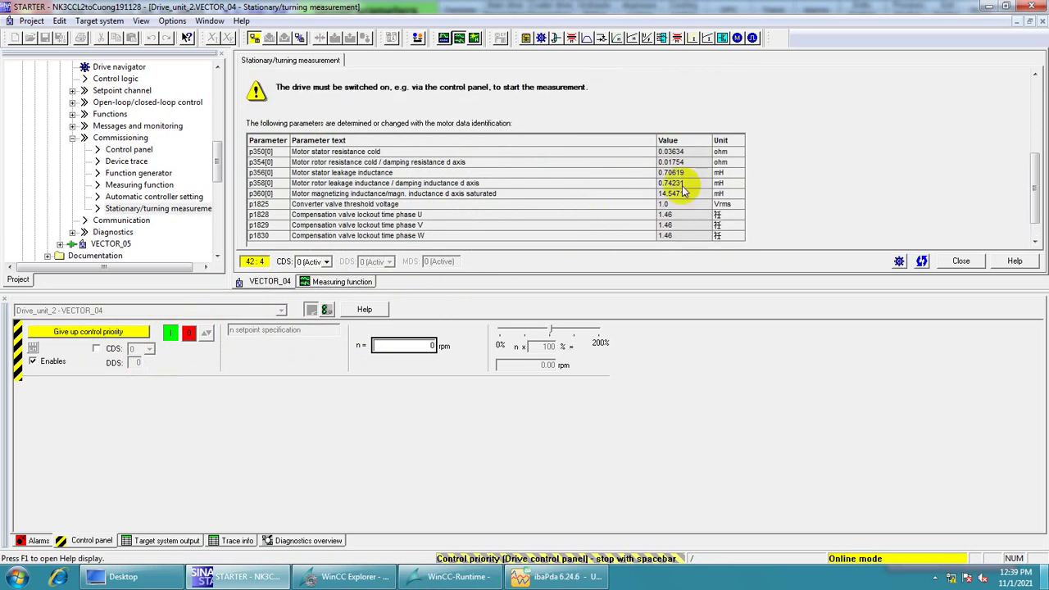
pyautogui.moveTo(1037, 188); pyautogui.dragTo(1044, 219)
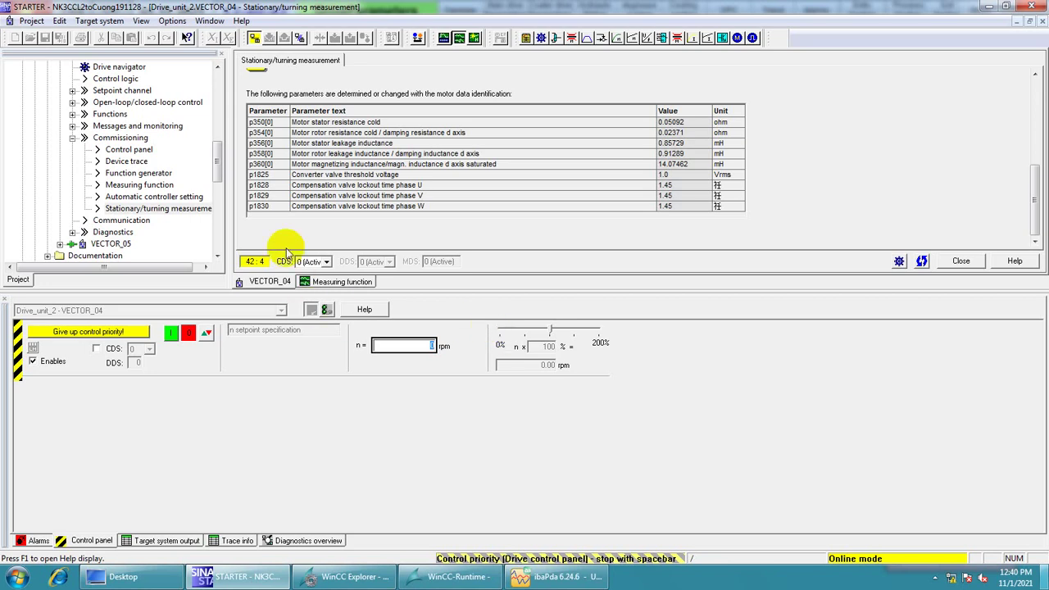
# Activate the stationary measurement for VECTOR_04 once more.
pyautogui.moveTo(220, 177)
pyautogui.mouseDown()
pyautogui.moveTo(218, 199)
pyautogui.moveTo(210, 152)
pyautogui.moveTo(230, 178)
pyautogui.mouseUp()
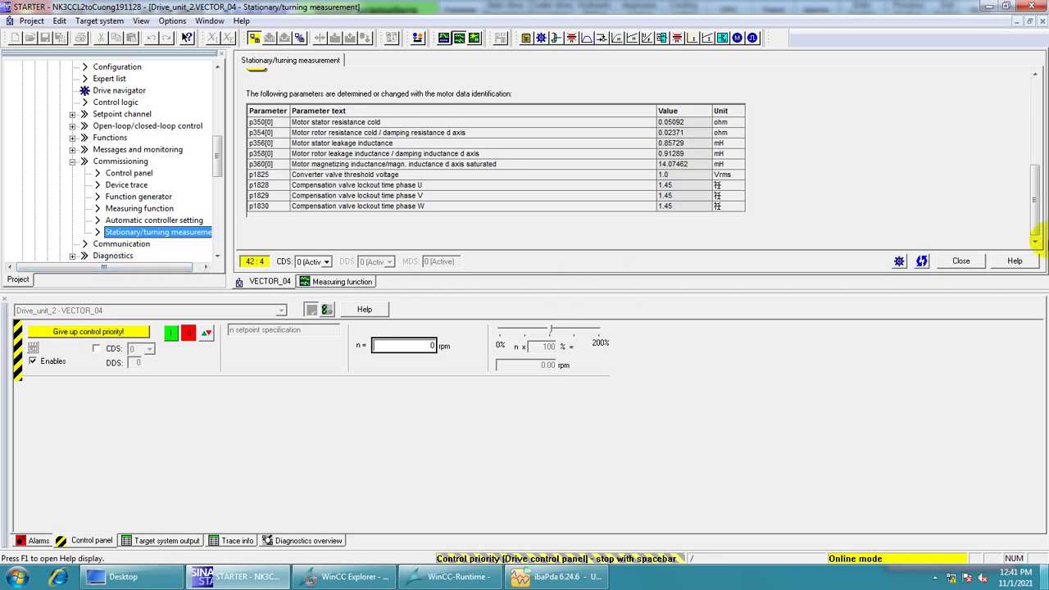
pyautogui.moveTo(1040, 212); pyautogui.dragTo(1038, 174)
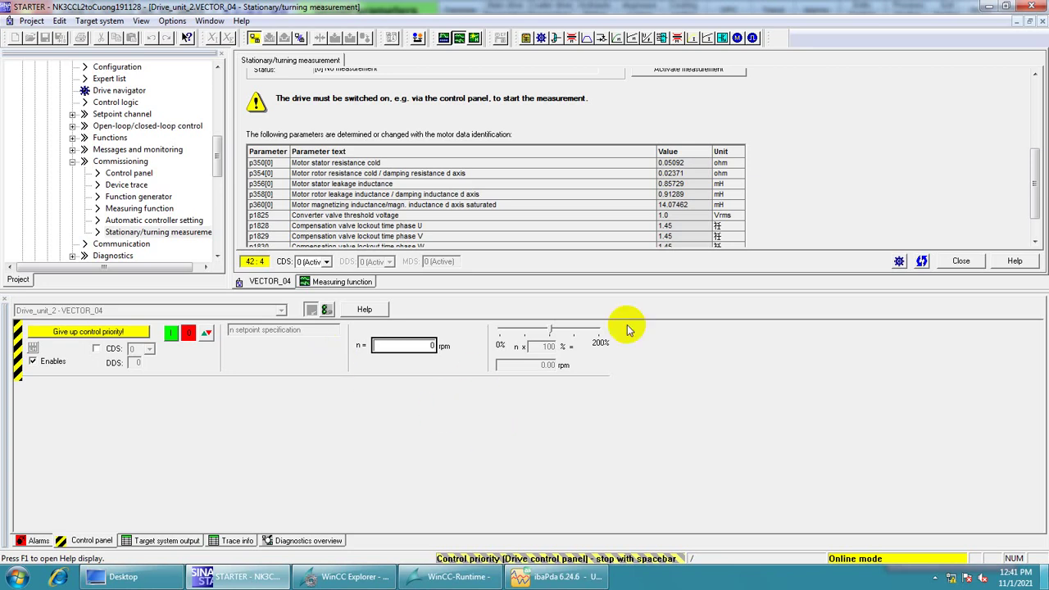
pyautogui.moveTo(1035, 217); pyautogui.dragTo(1038, 164)
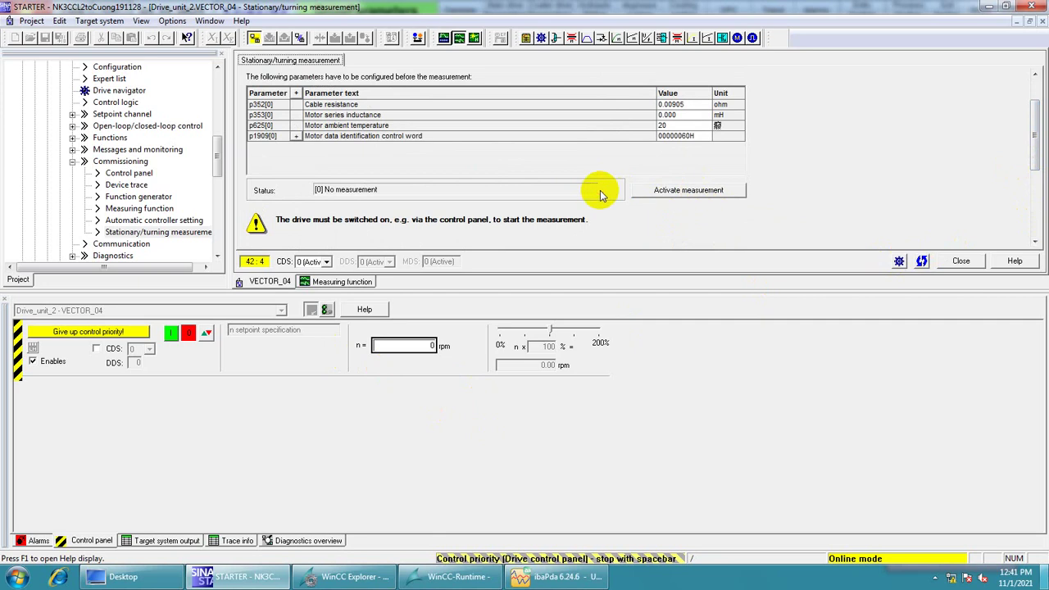
pyautogui.click(669, 193)
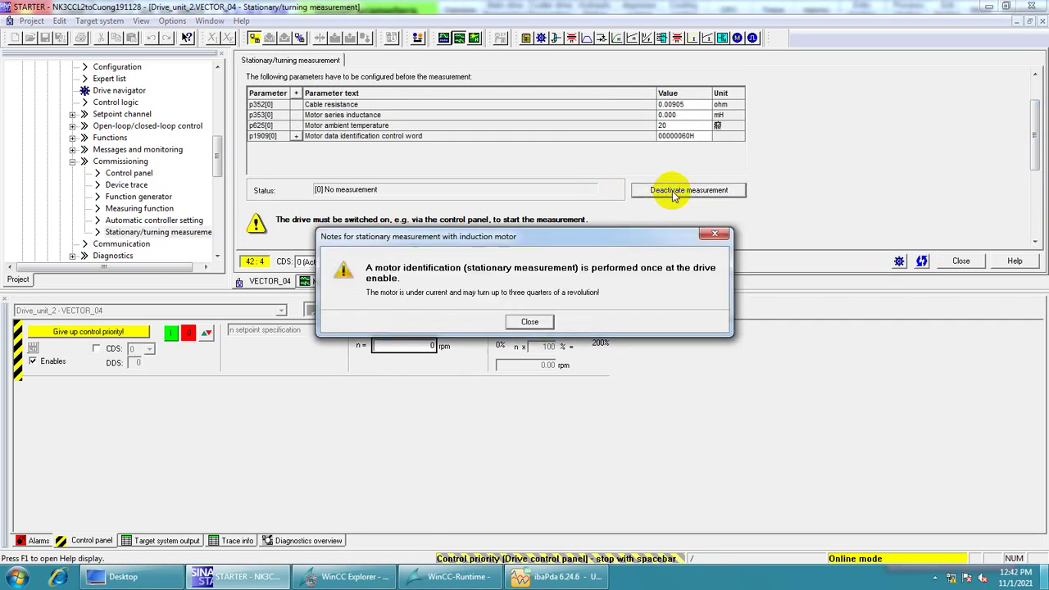
# Dismiss the motor identification notes and switch VECTOR_04 on to start the stationary measurement.
pyautogui.click(533, 321)
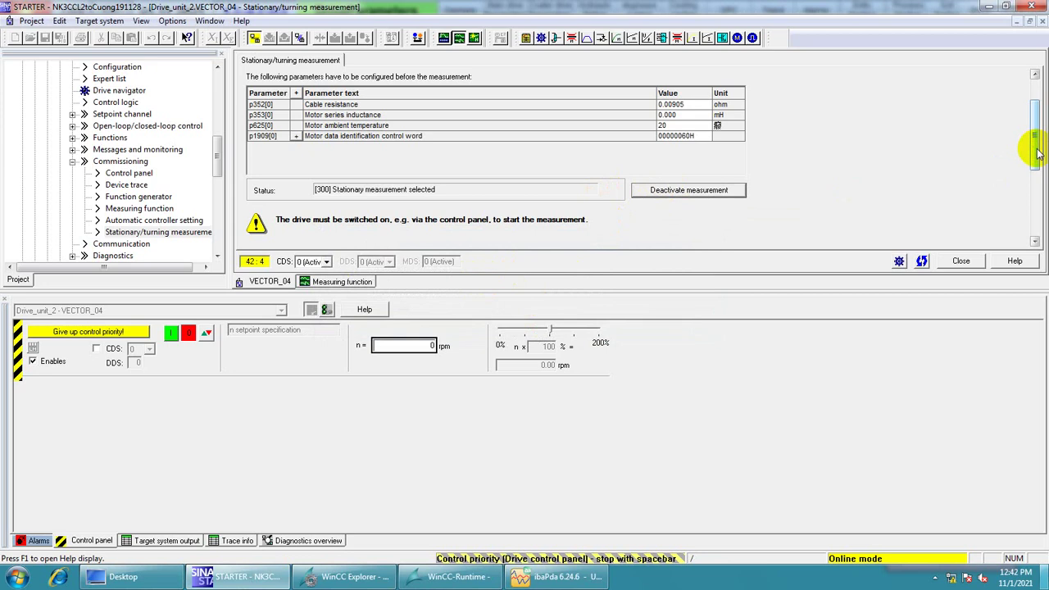
pyautogui.moveTo(1038, 153)
pyautogui.mouseDown()
pyautogui.moveTo(1035, 90)
pyautogui.moveTo(1036, 164)
pyautogui.mouseUp()
pyautogui.click(171, 332)
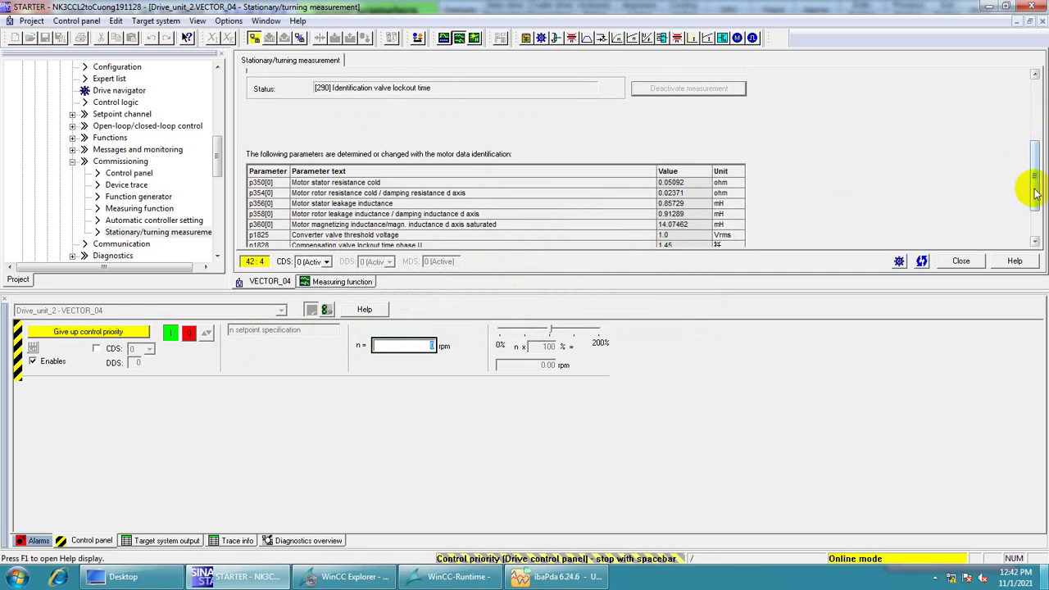
pyautogui.moveTo(1035, 179); pyautogui.dragTo(1037, 175)
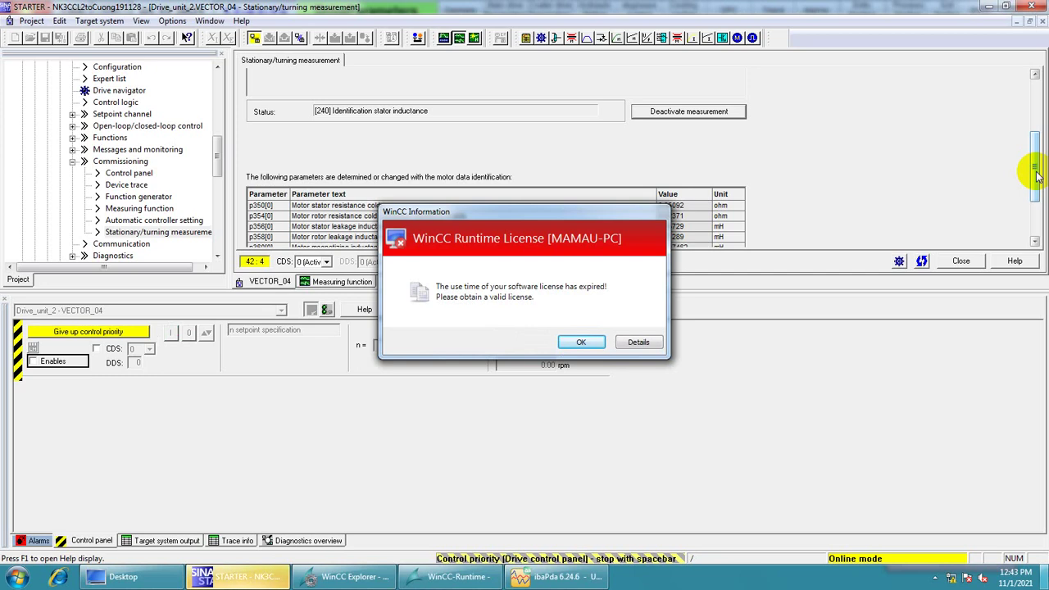
# Dismiss the WinCC Runtime licence message and set the enables of VECTOR_04 again.
pyautogui.click(580, 345)
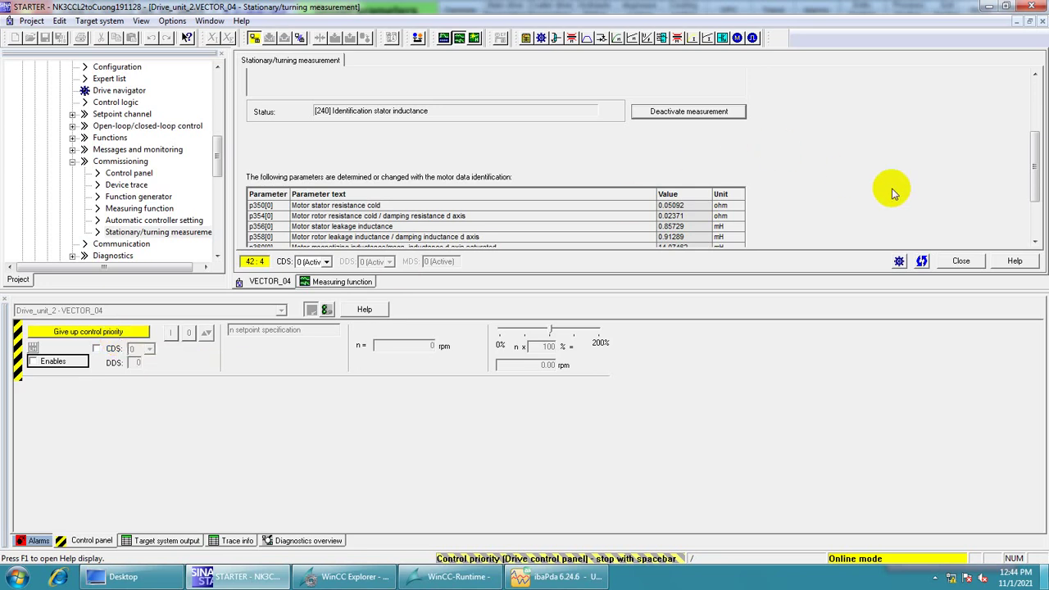
pyautogui.moveTo(1037, 174); pyautogui.dragTo(1044, 130)
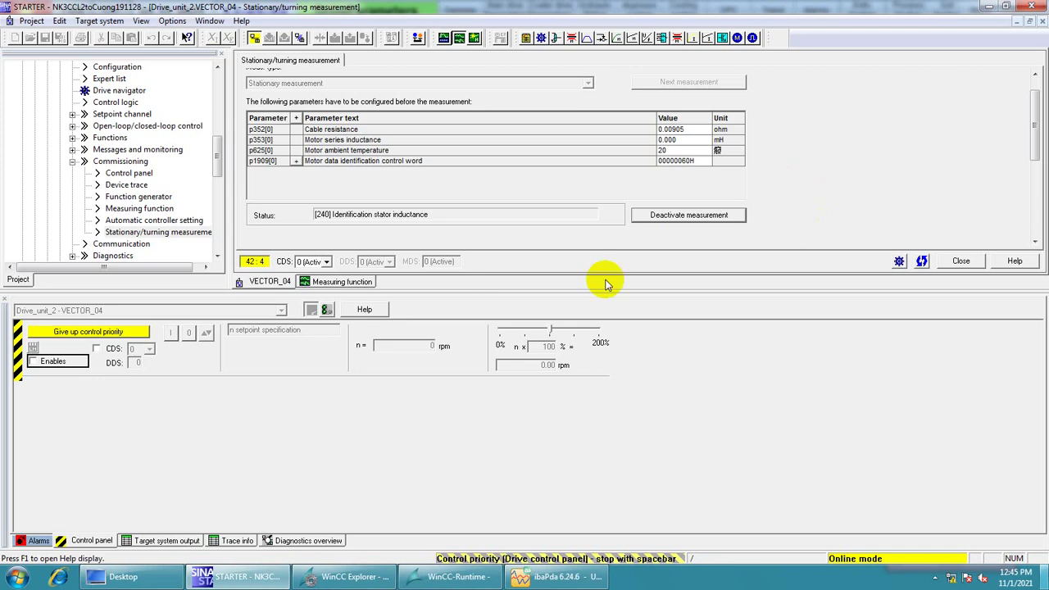
pyautogui.moveTo(1039, 128); pyautogui.dragTo(1039, 108)
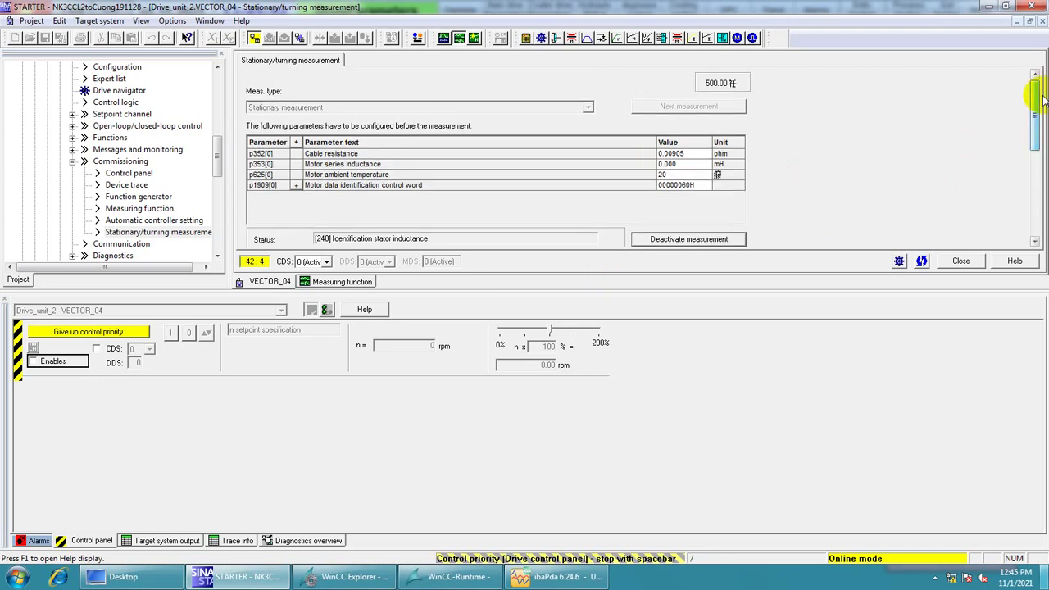
pyautogui.moveTo(1039, 156); pyautogui.dragTo(1000, 150)
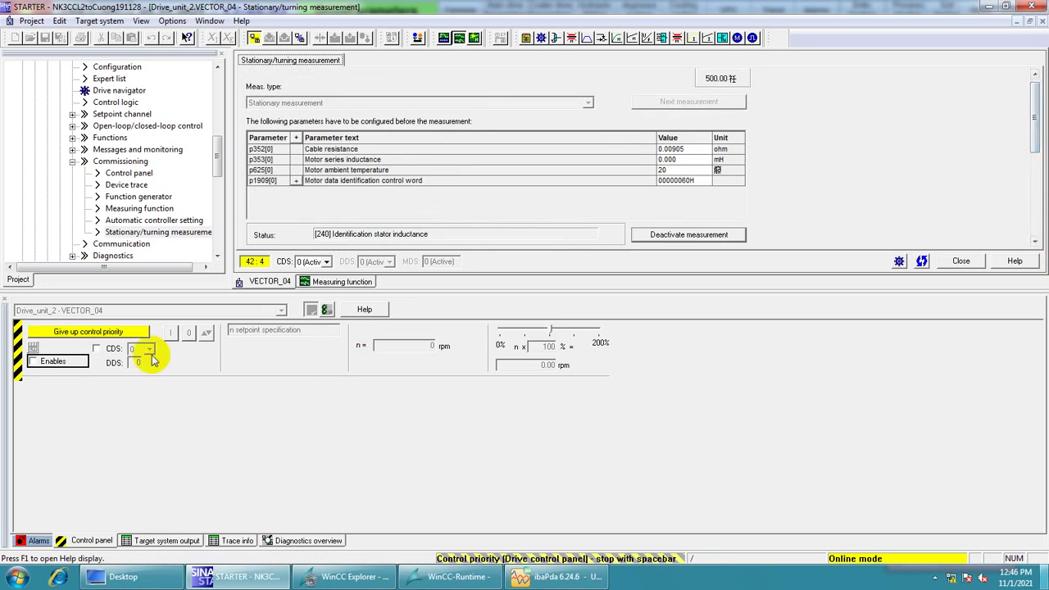
pyautogui.click(52, 365)
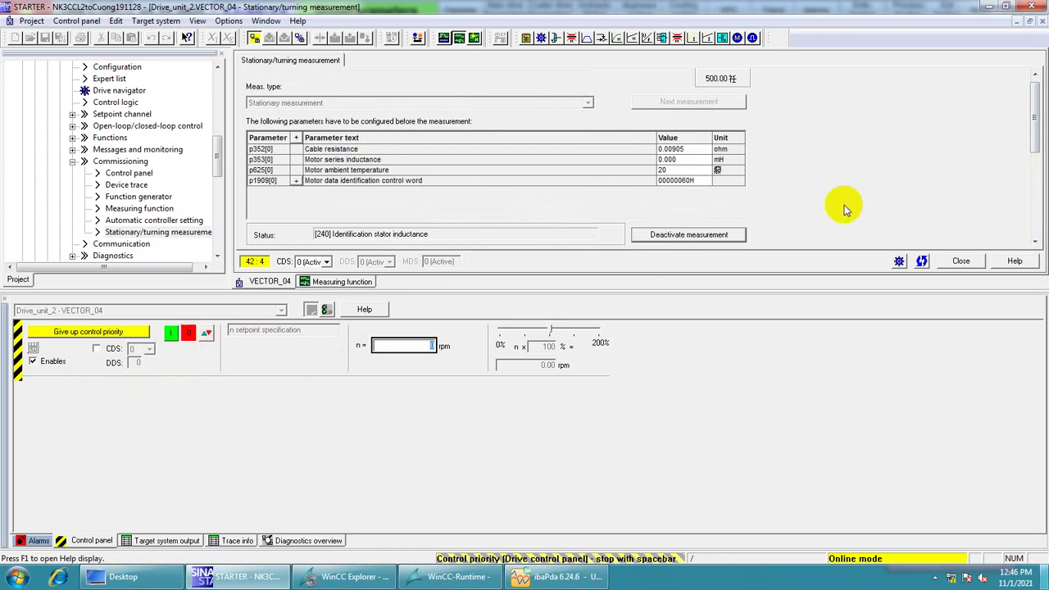
# Check the stationary measurement's status, its configured parameters and the list of determined motor parameters.
pyautogui.moveTo(1037, 133); pyautogui.dragTo(1036, 169)
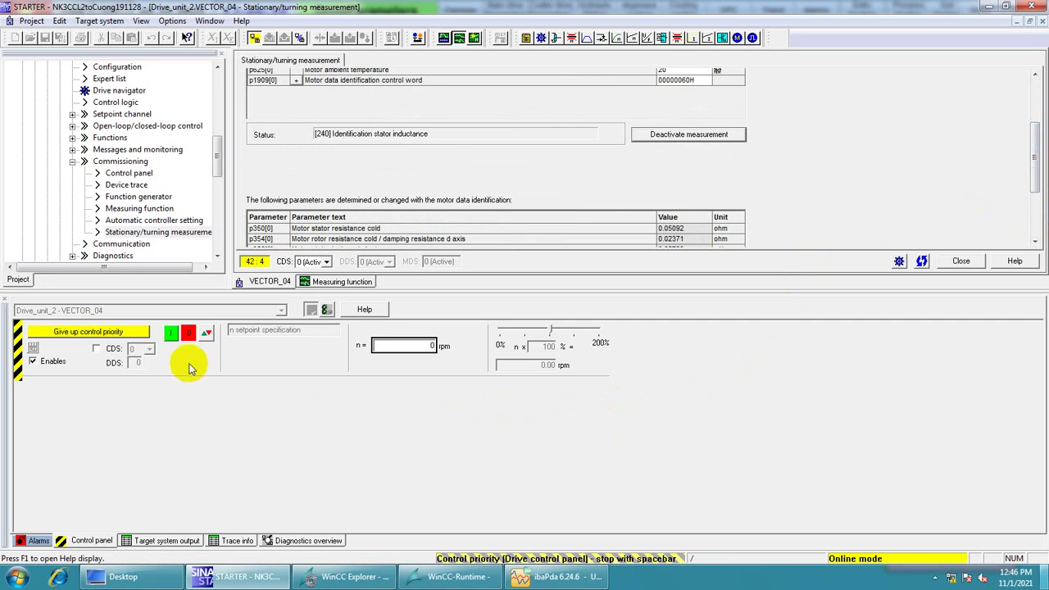
pyautogui.scroll(2, 408, 295)
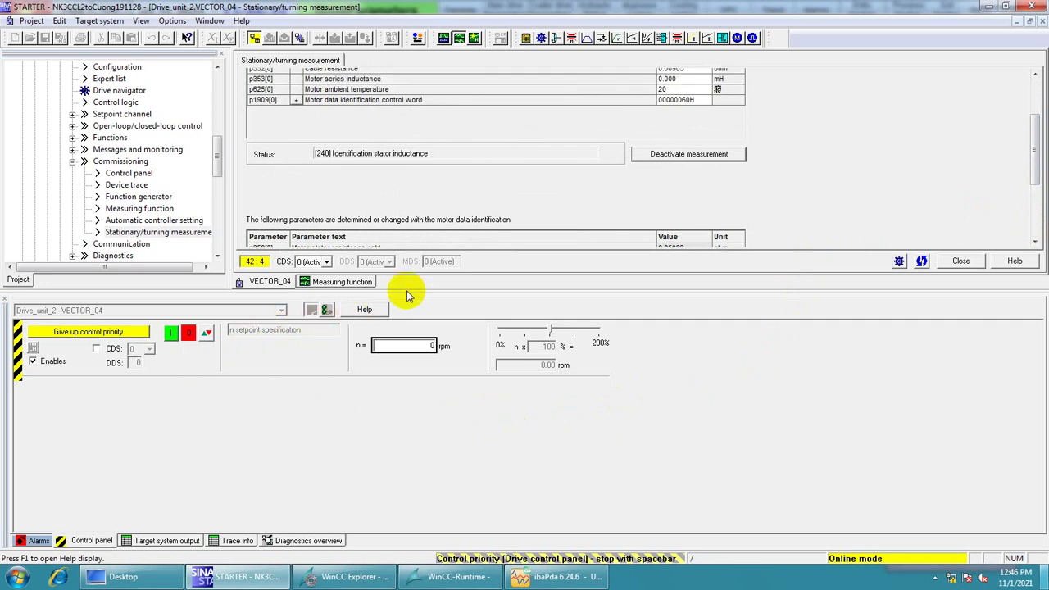
pyautogui.scroll(3, 407, 295)
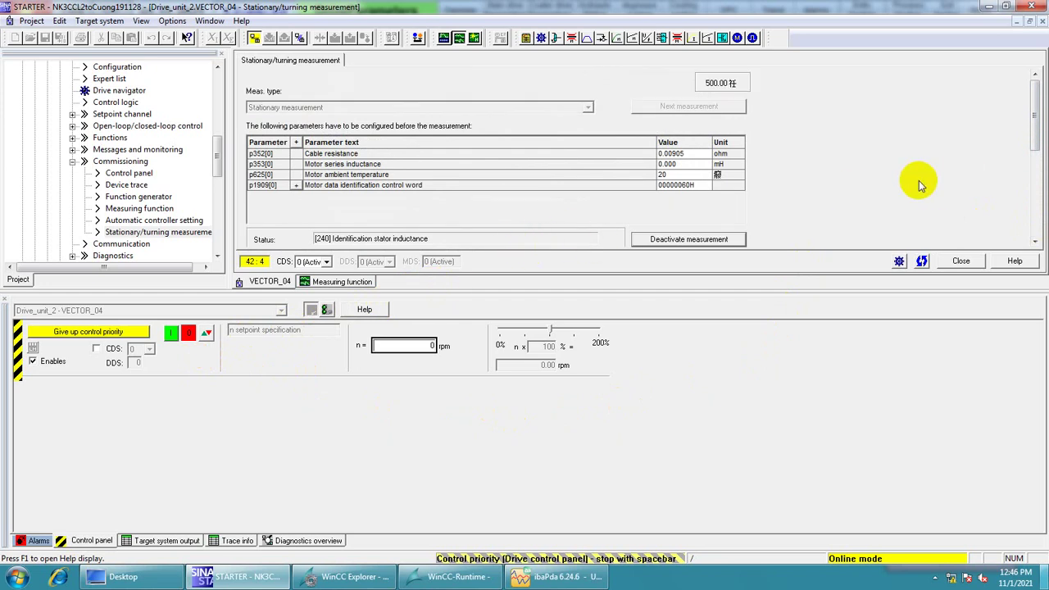
pyautogui.scroll(-2, 850, 180)
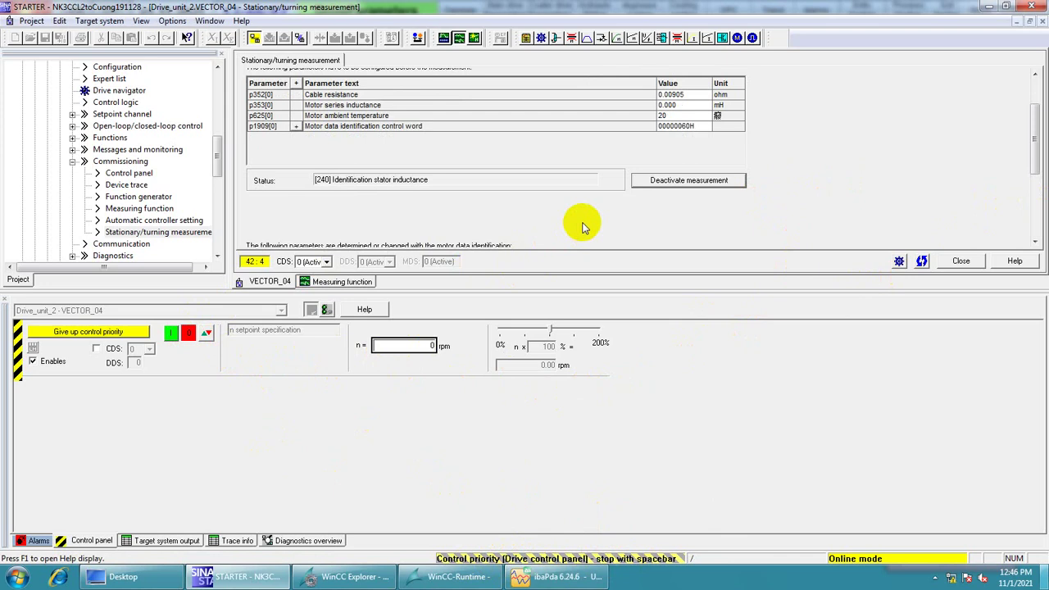
pyautogui.scroll(2, 494, 231)
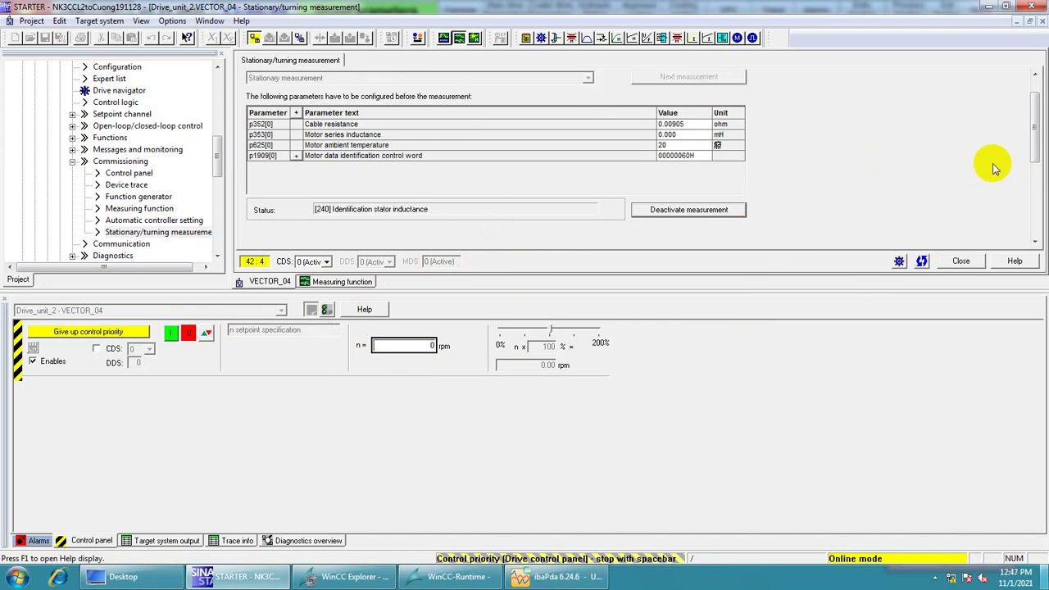
pyautogui.click(1036, 97)
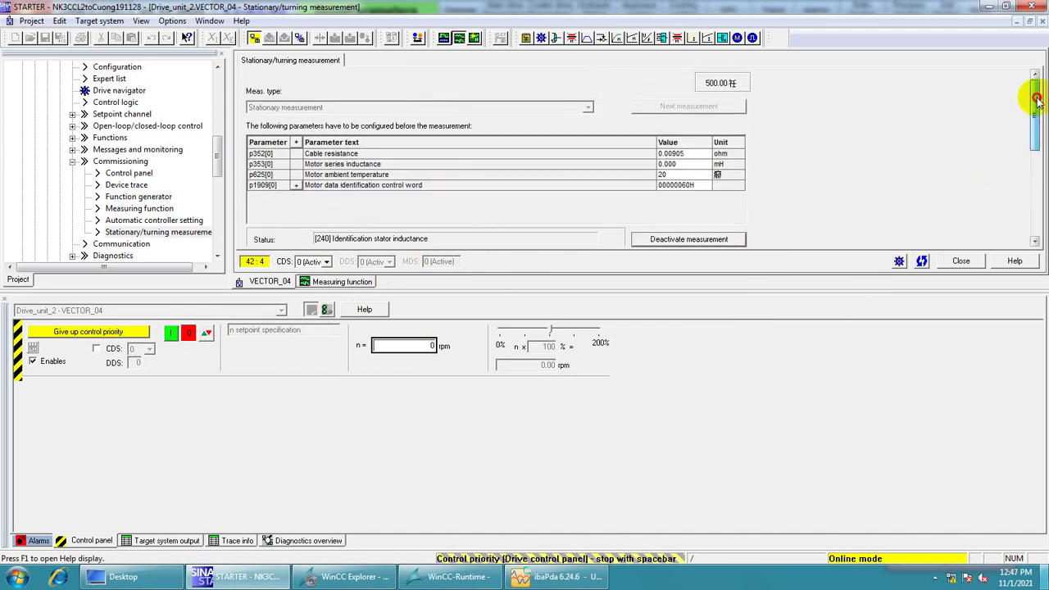
pyautogui.moveTo(1036, 93)
pyautogui.mouseDown()
pyautogui.moveTo(1037, 175)
pyautogui.moveTo(1034, 93)
pyautogui.mouseUp()
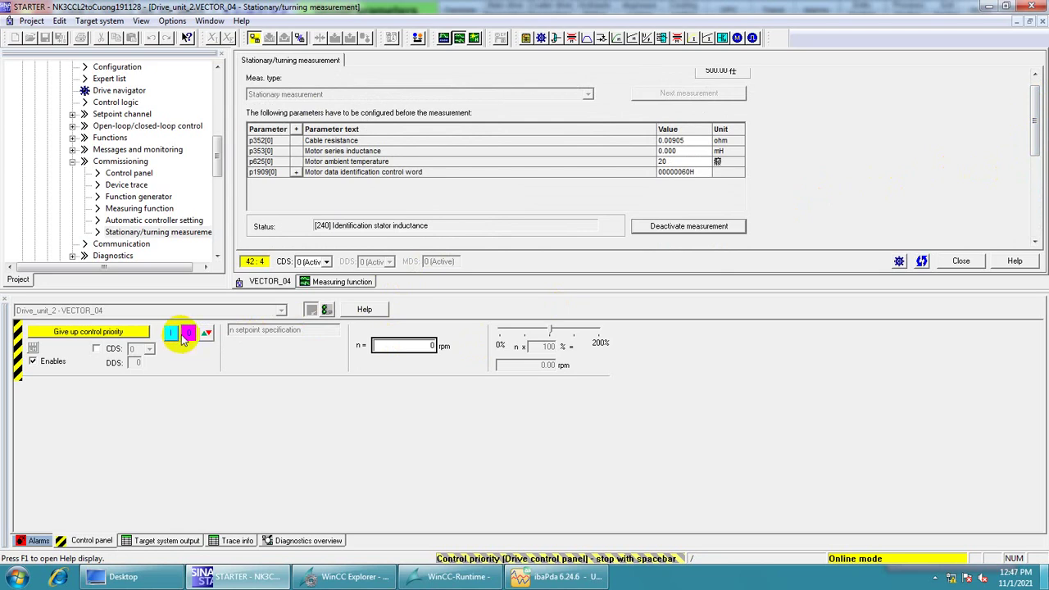
# Switch VECTOR_04 off through the control panel.
pyautogui.click(189, 336)
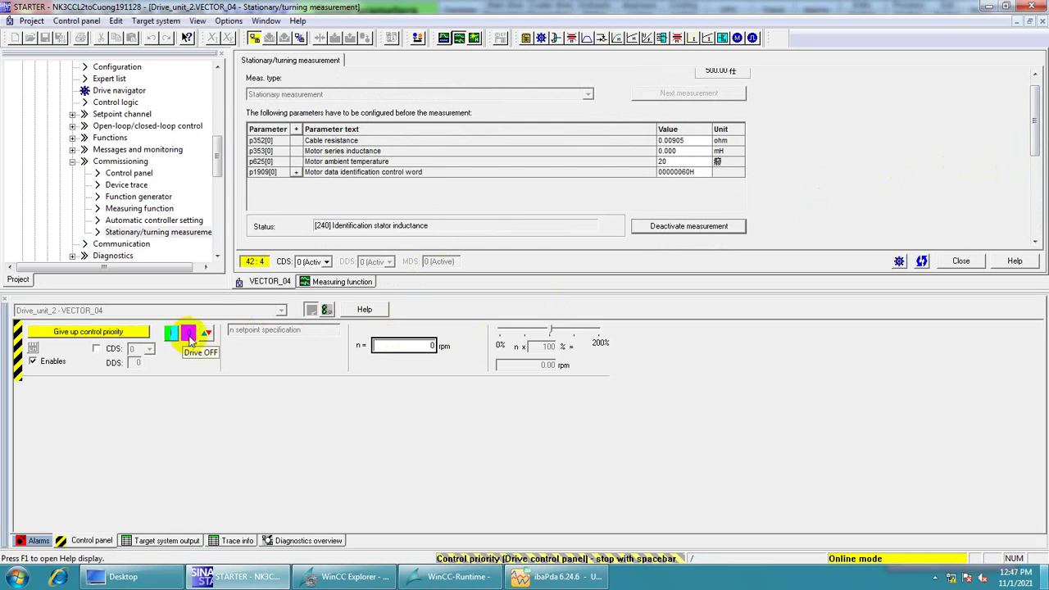
pyautogui.click(189, 337)
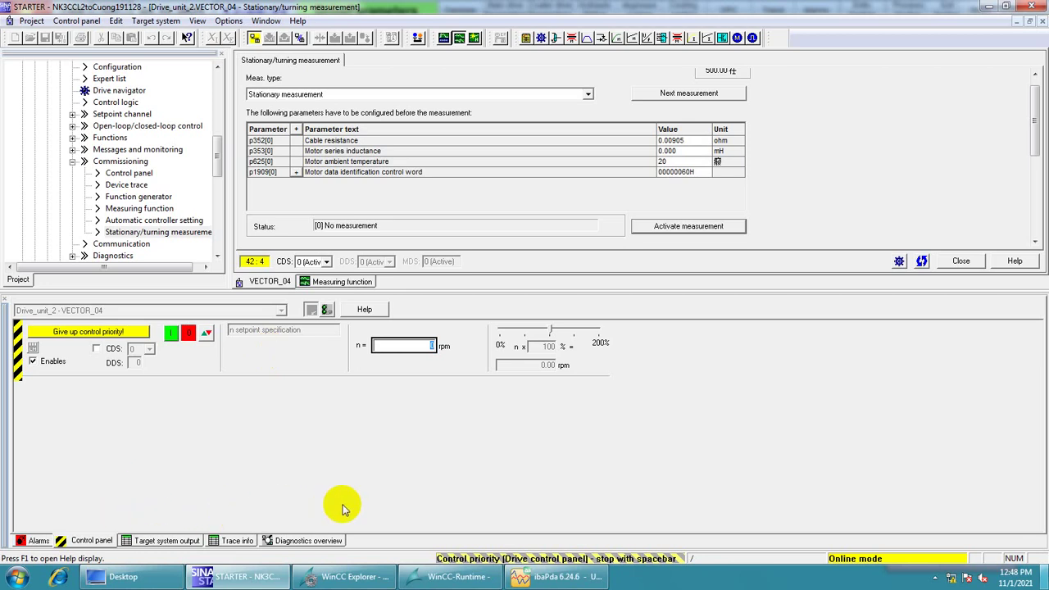
pyautogui.click(191, 334)
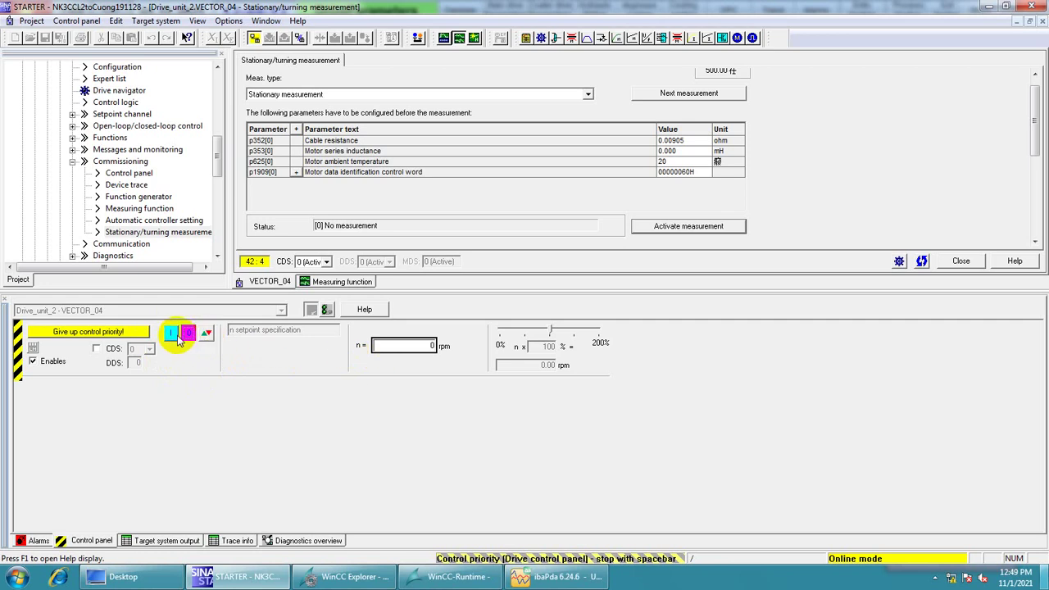
# Give VECTOR_04 a speed setpoint of 100 rpm, then clear the setpoint again.
pyautogui.click(432, 345)
pyautogui.write('100')
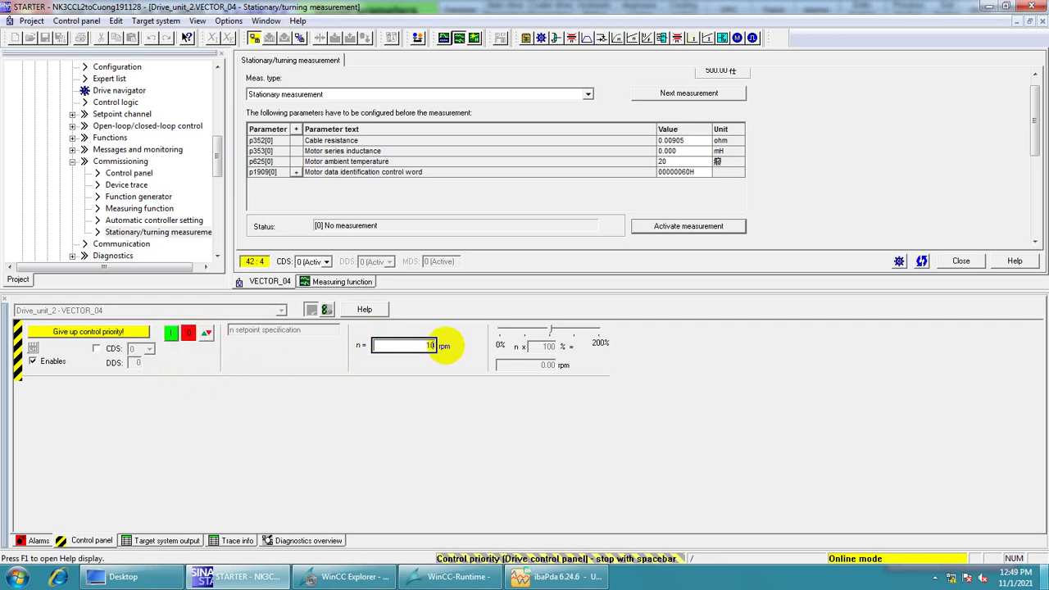
pyautogui.press('Return')
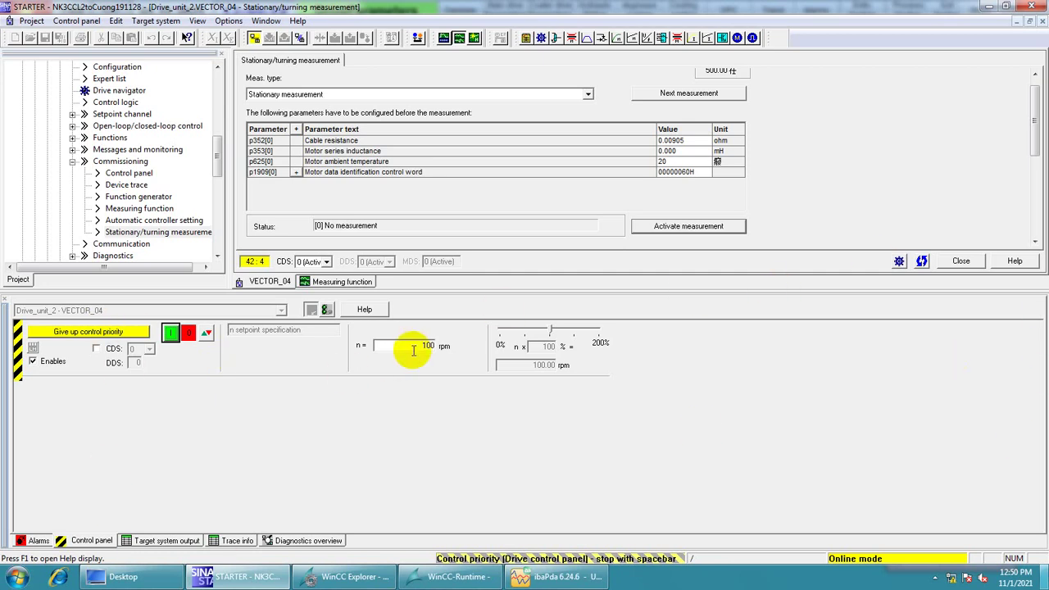
pyautogui.moveTo(405, 345); pyautogui.dragTo(430, 345)
pyautogui.press('BackSpace')
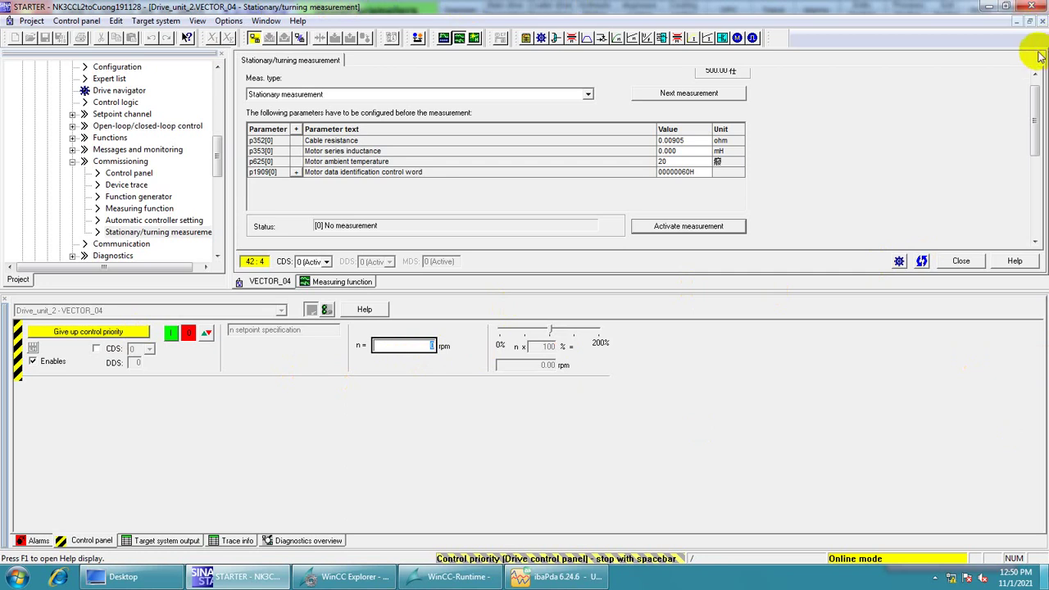
# Locate Drive_unit_2 in the project tree and select its drives VECTOR_02 and VECTOR_03 in turn.
pyautogui.moveTo(218, 164); pyautogui.dragTo(228, 90)
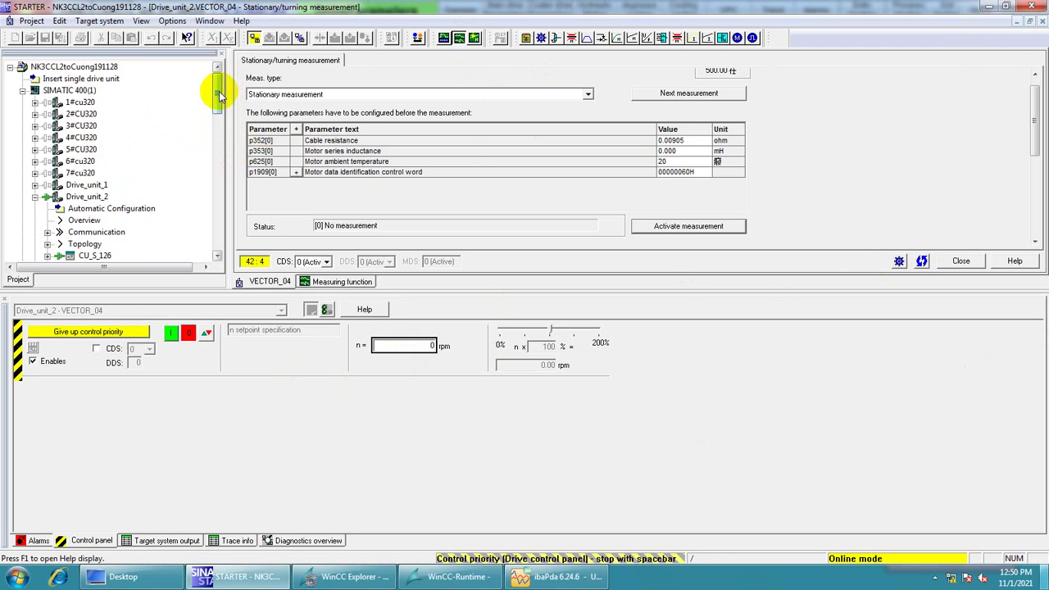
pyautogui.moveTo(219, 91)
pyautogui.mouseDown()
pyautogui.moveTo(225, 203)
pyautogui.moveTo(235, 81)
pyautogui.mouseUp()
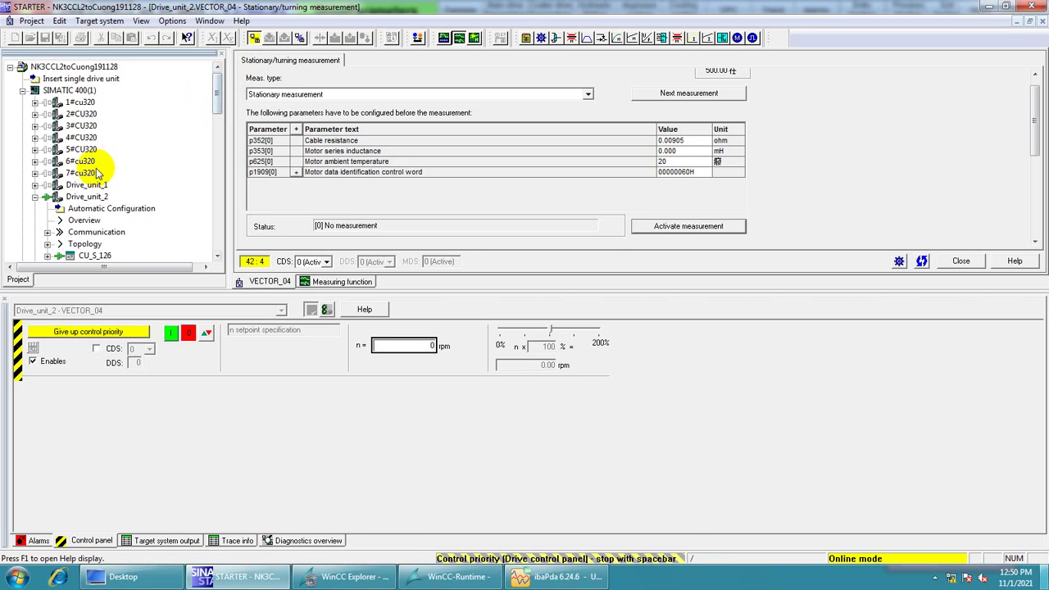
pyautogui.click(91, 197)
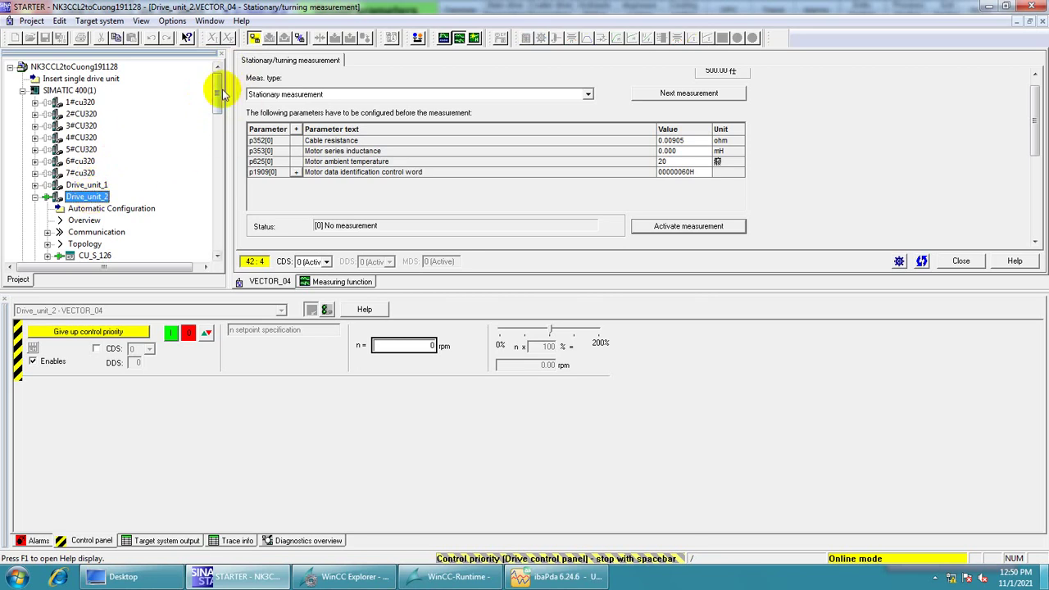
pyautogui.moveTo(219, 96)
pyautogui.mouseDown()
pyautogui.moveTo(198, 207)
pyautogui.moveTo(215, 111)
pyautogui.mouseUp()
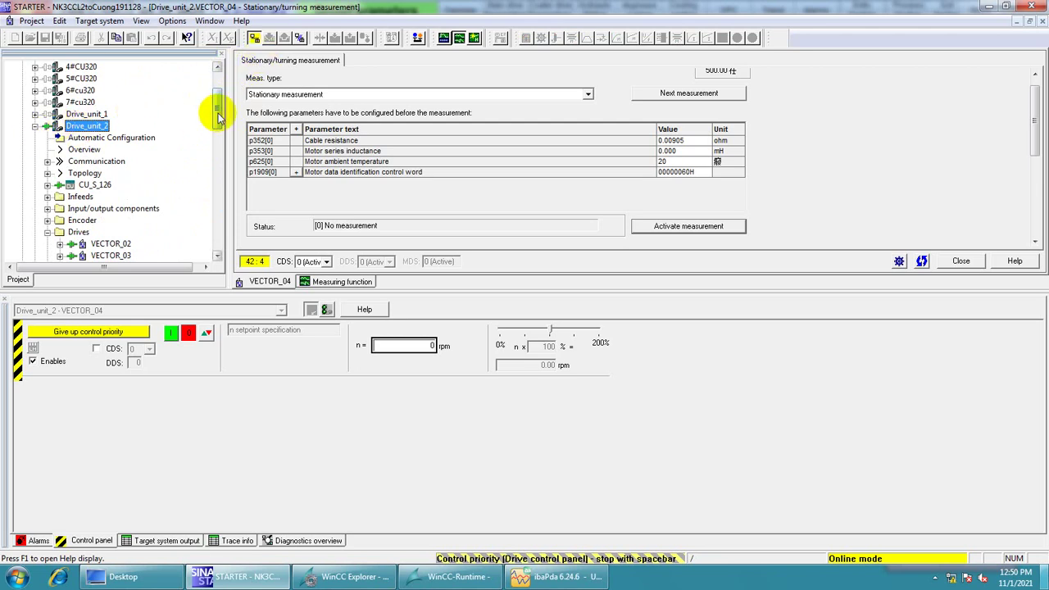
pyautogui.moveTo(218, 118); pyautogui.dragTo(219, 135)
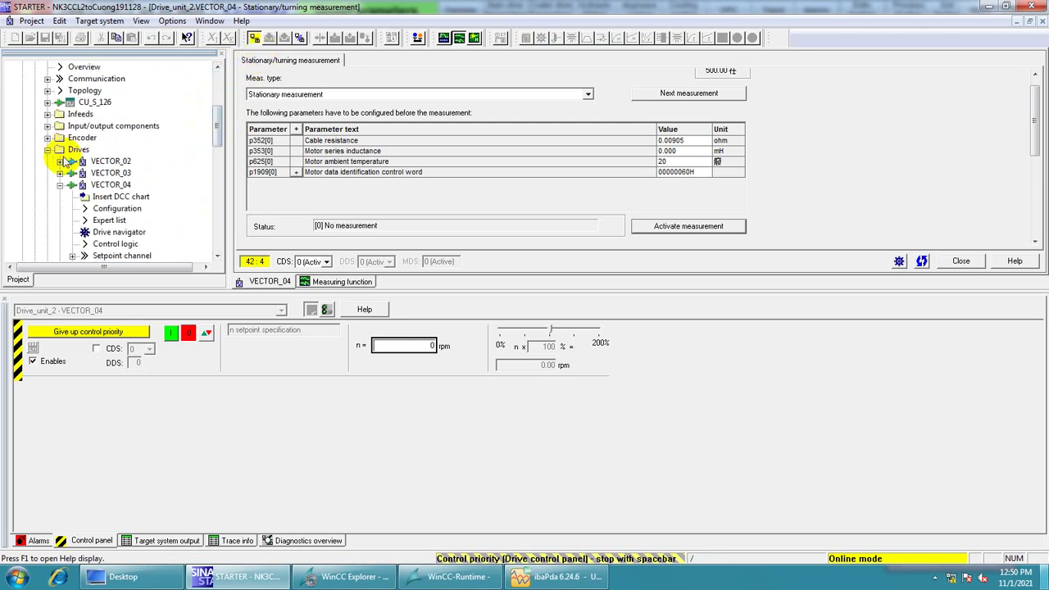
pyautogui.click(109, 161)
pyautogui.click(108, 173)
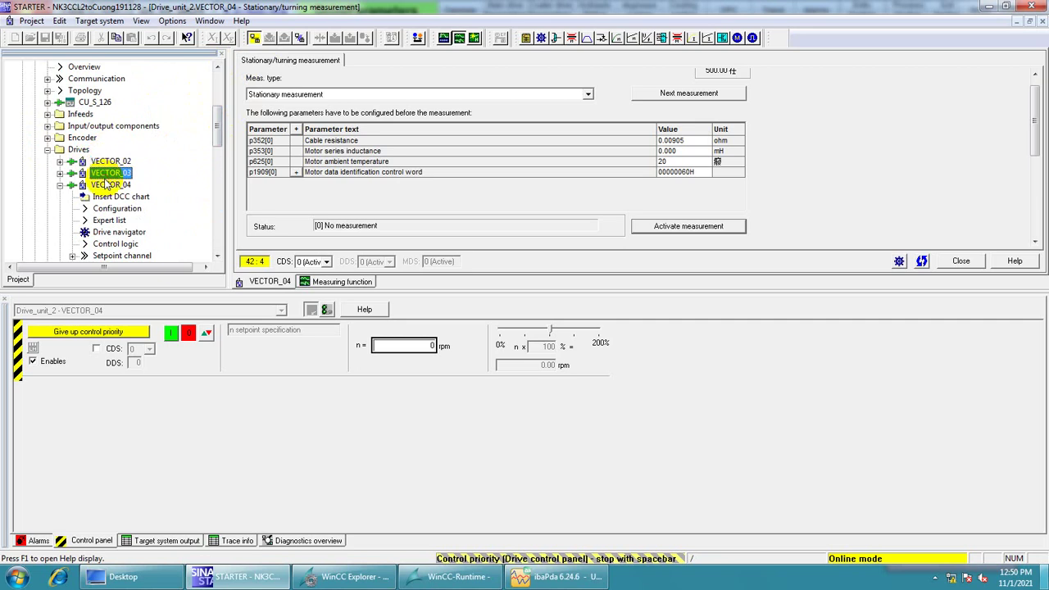
# Collapse the Drives folder of Drive_unit_2 and select its control unit CU_S_126.
pyautogui.click(47, 150)
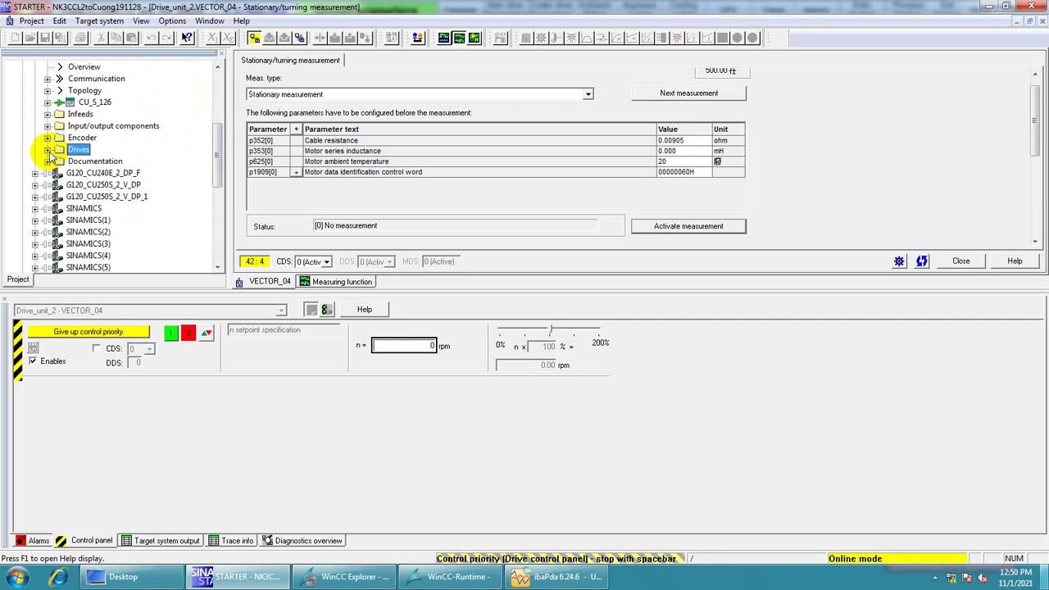
pyautogui.moveTo(209, 164); pyautogui.dragTo(229, 89)
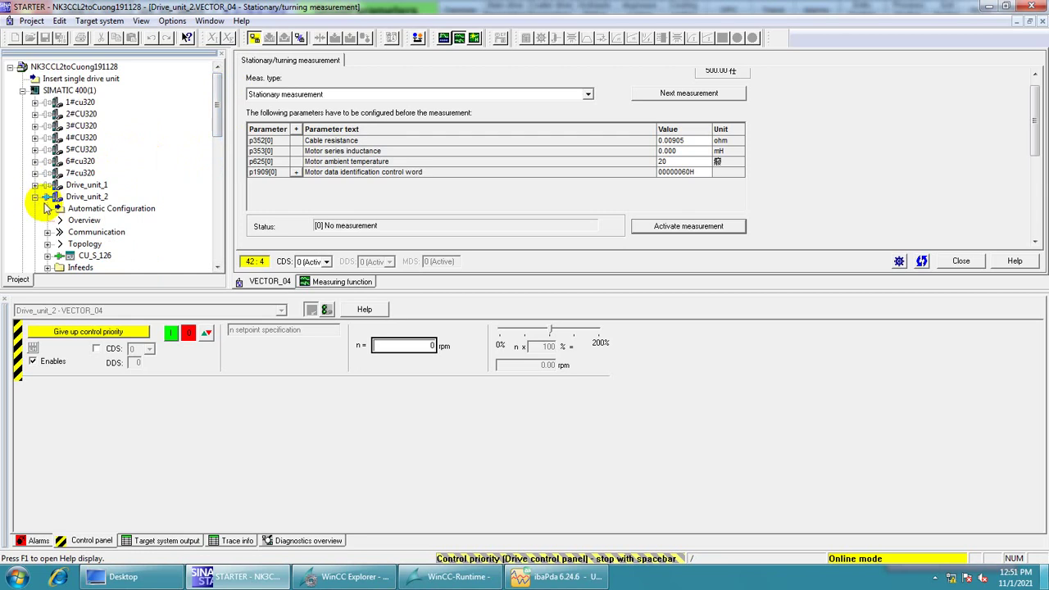
pyautogui.click(35, 197)
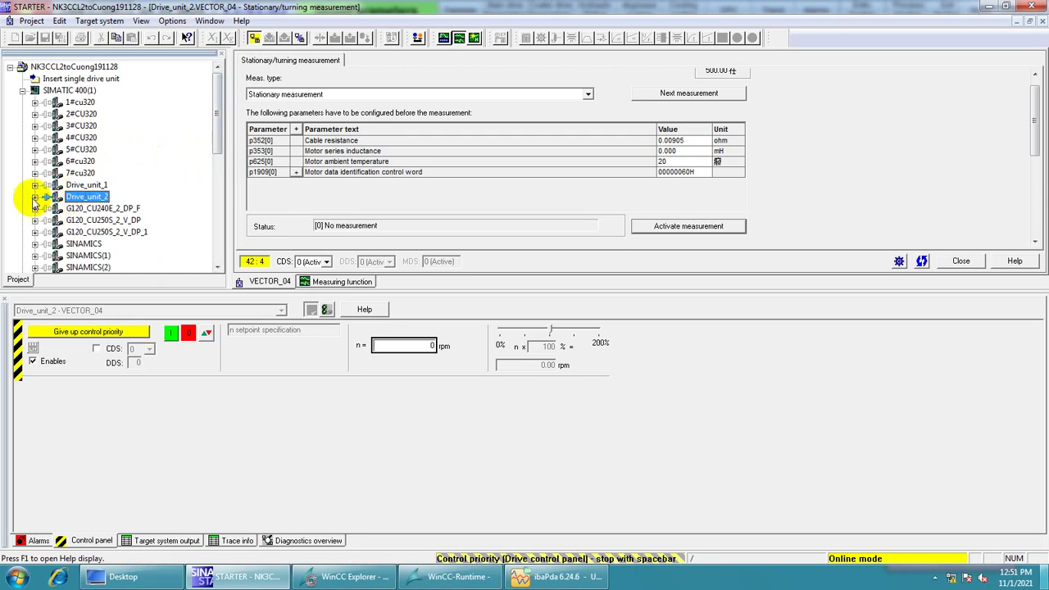
pyautogui.click(34, 197)
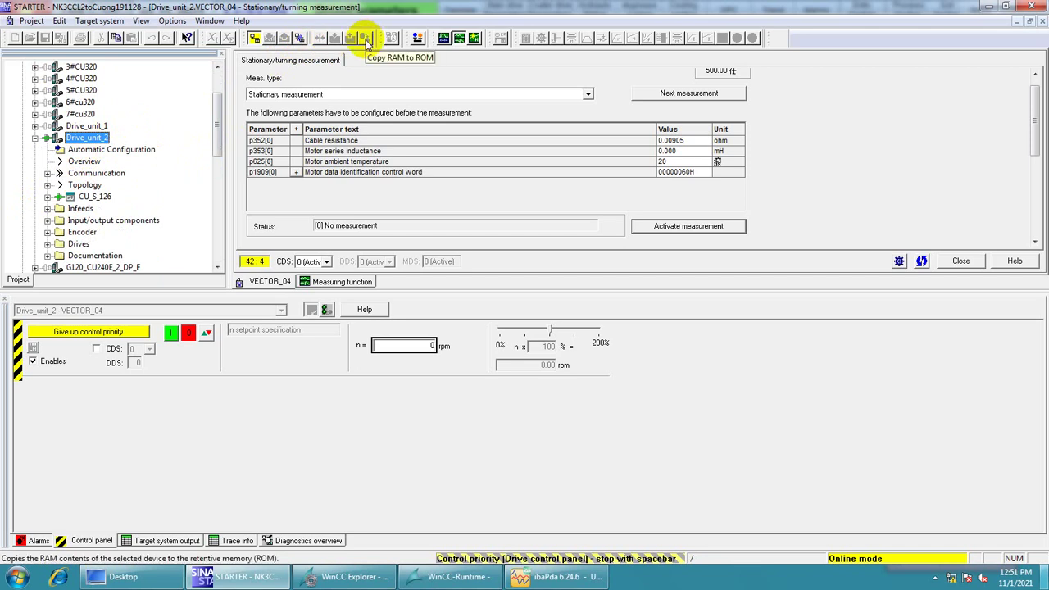
pyautogui.click(119, 149)
pyautogui.click(102, 196)
pyautogui.scroll(-2, 114, 197)
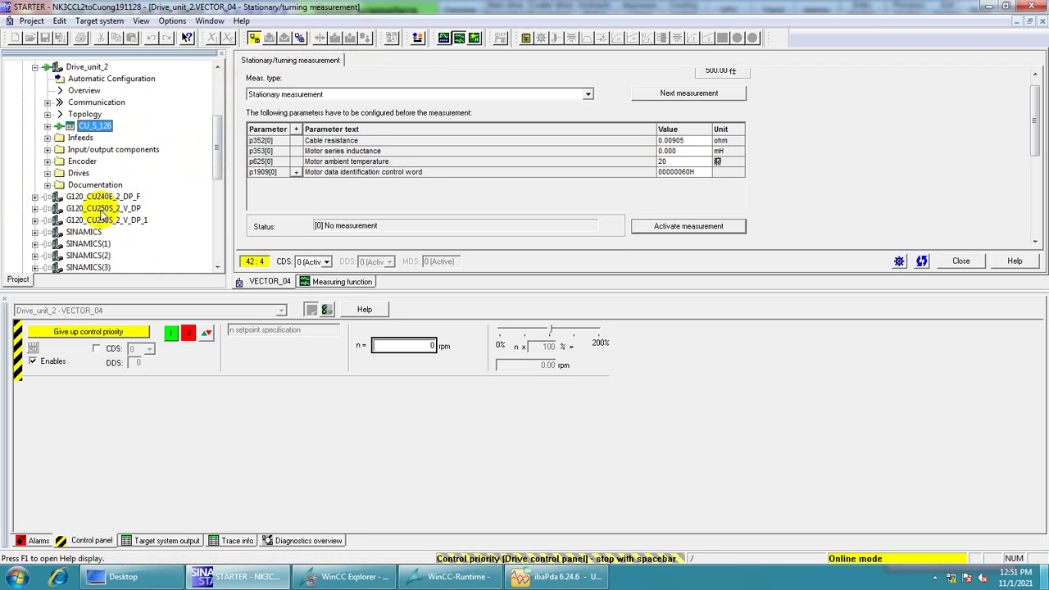
# Expand the Documentation and Drives folders of Drive_unit_2 and select the drive VECTOR_02.
pyautogui.click(46, 186)
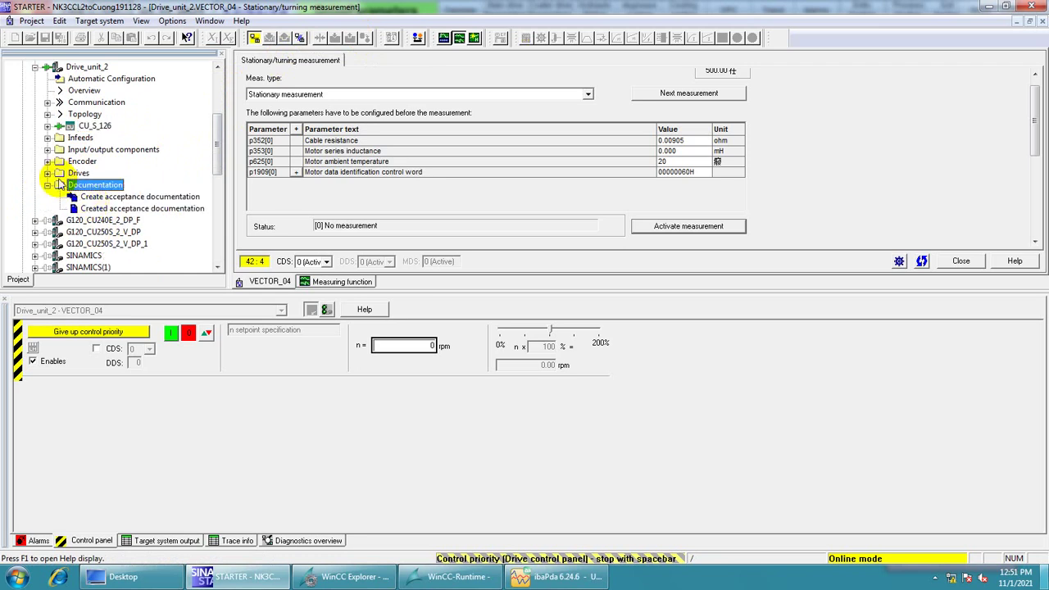
pyautogui.click(49, 174)
pyautogui.scroll(-4, 77, 245)
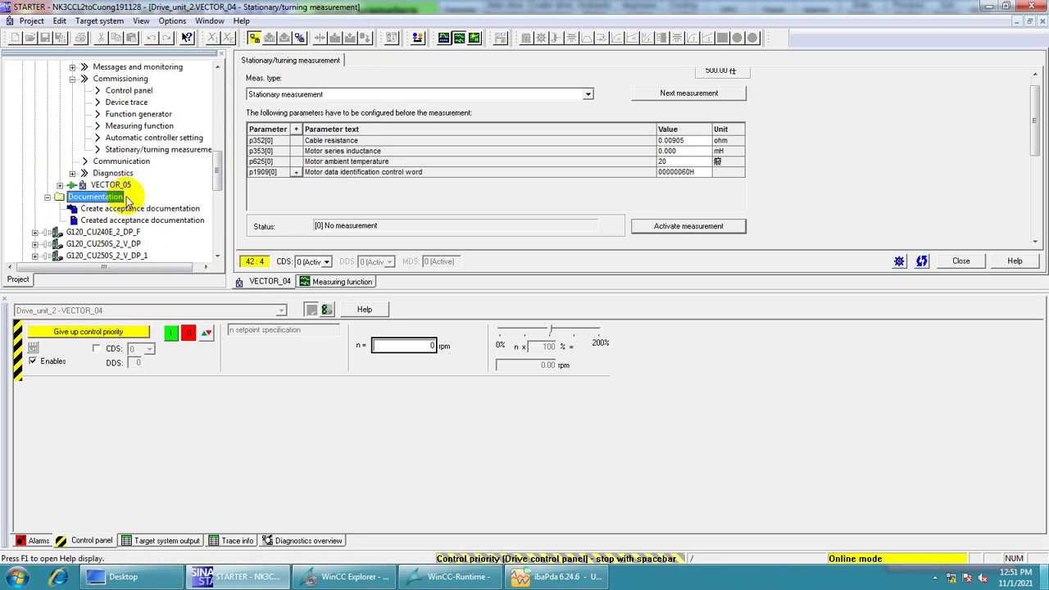
pyautogui.scroll(2, 127, 201)
pyautogui.scroll(2, 127, 197)
pyautogui.click(119, 80)
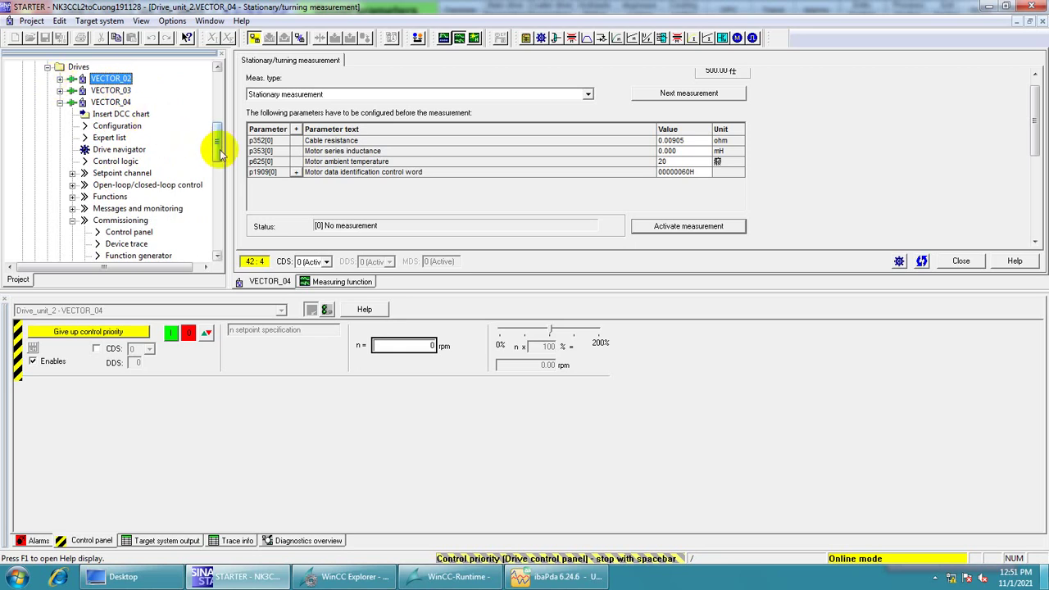
# Collapse the Commissioning folder of VECTOR_04, select Drive_unit_2 and check which load commands are available for the target system.
pyautogui.click(72, 220)
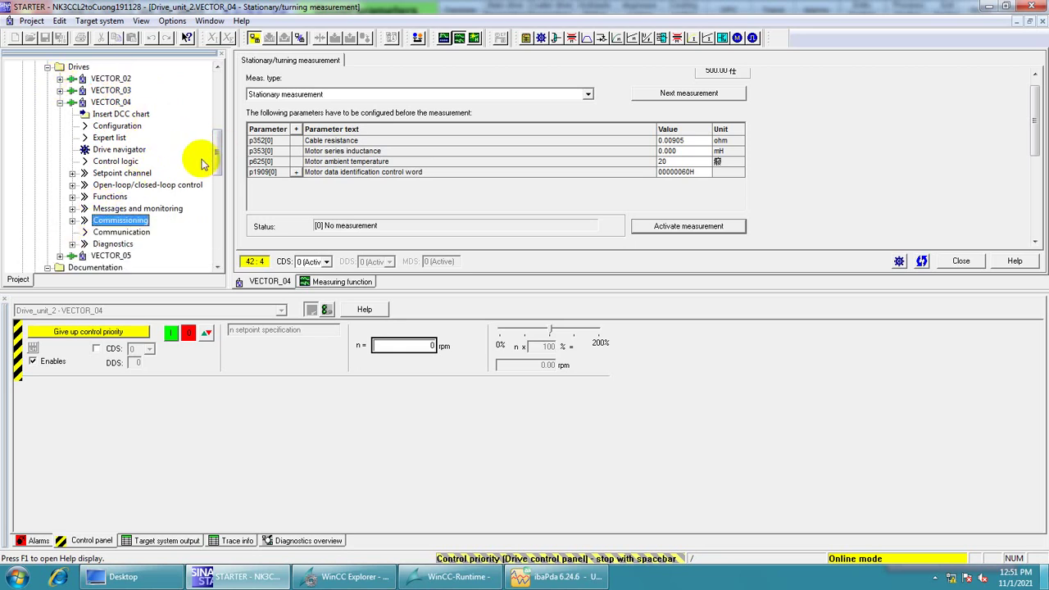
pyautogui.moveTo(214, 153); pyautogui.dragTo(213, 94)
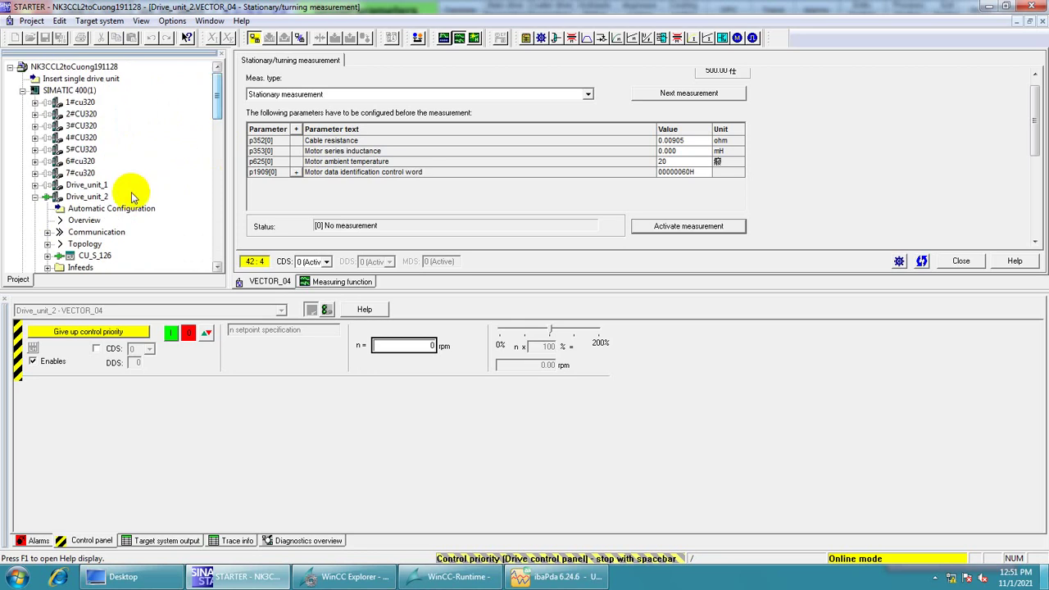
pyautogui.click(88, 197)
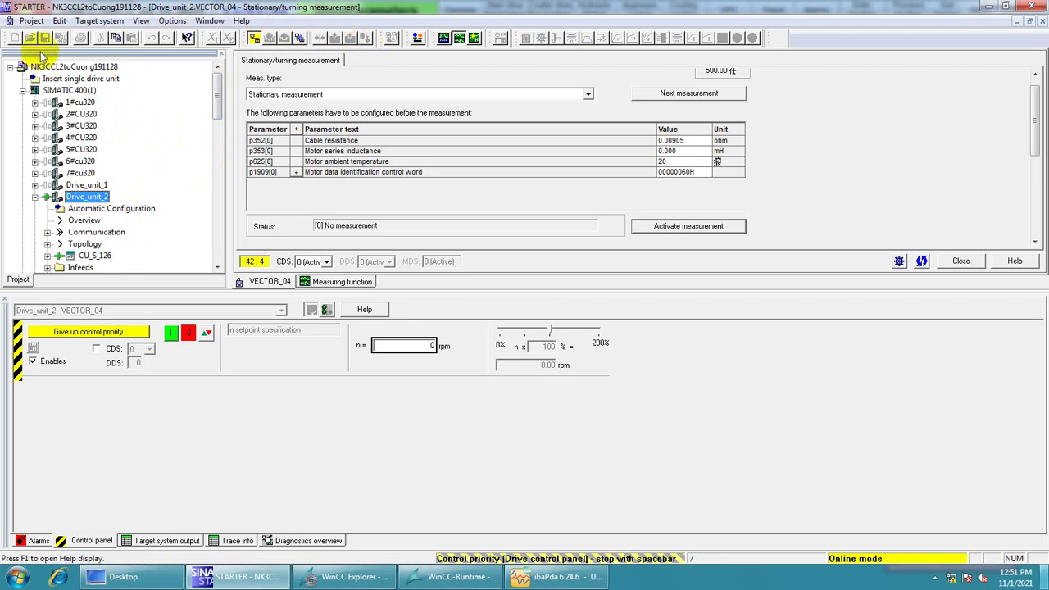
pyautogui.click(96, 22)
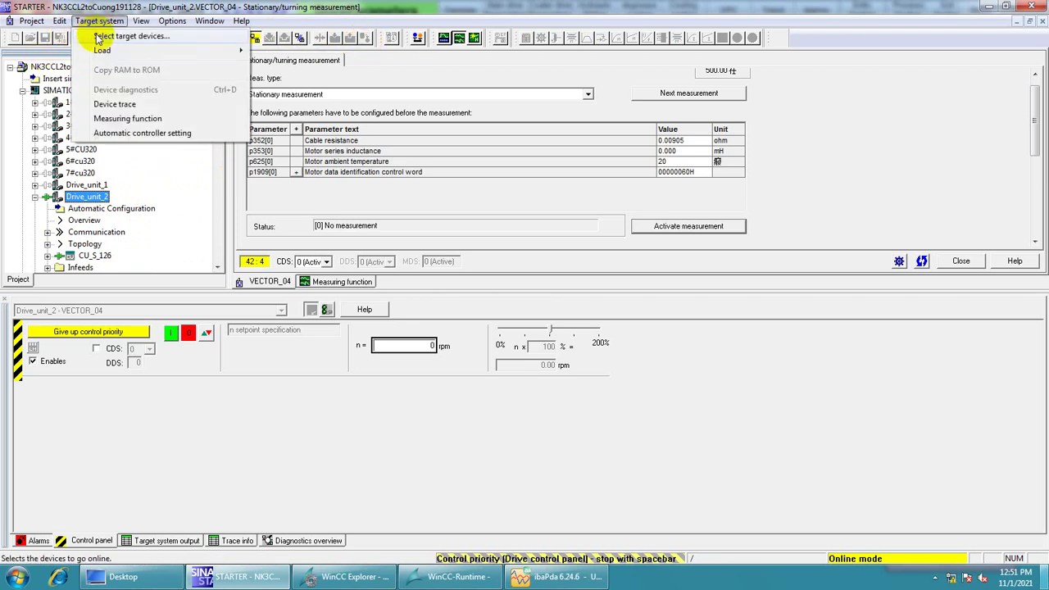
pyautogui.moveTo(101, 51)
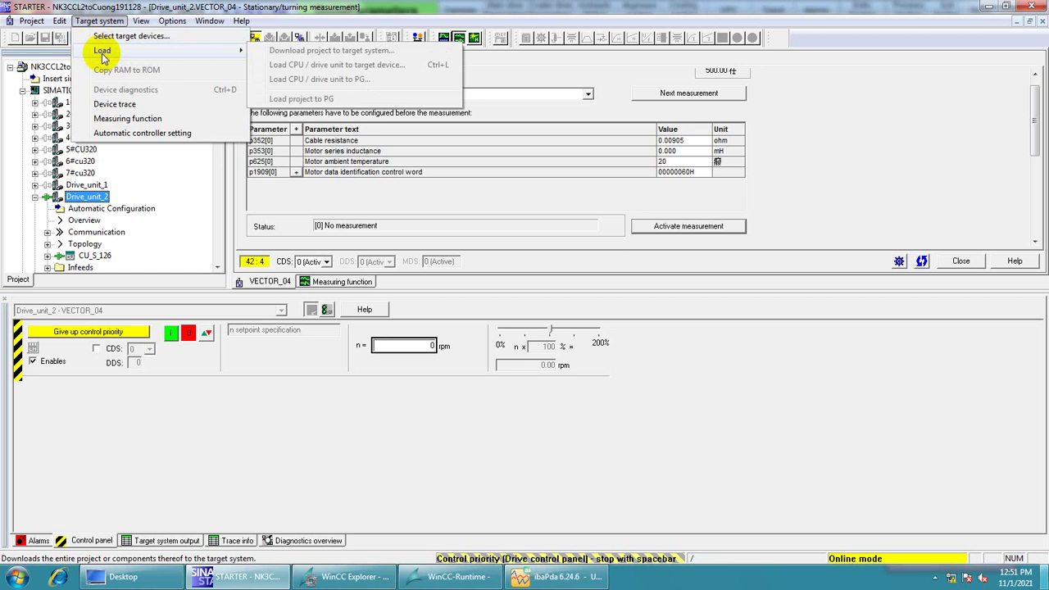
pyautogui.click(139, 180)
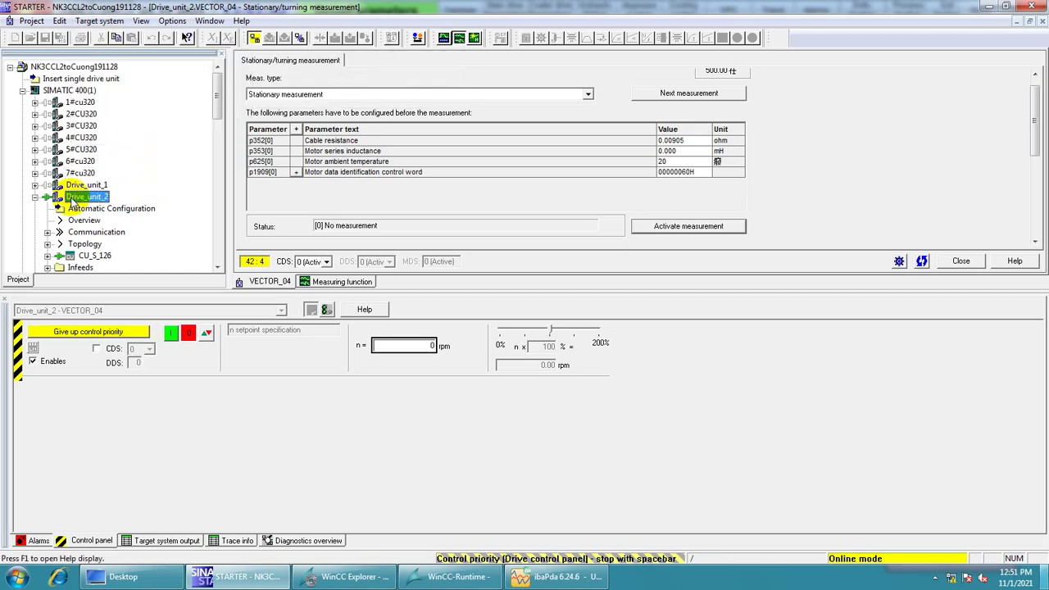
# Try to disconnect Drive_unit_2 from the target device.
pyautogui.rightClick(72, 201)
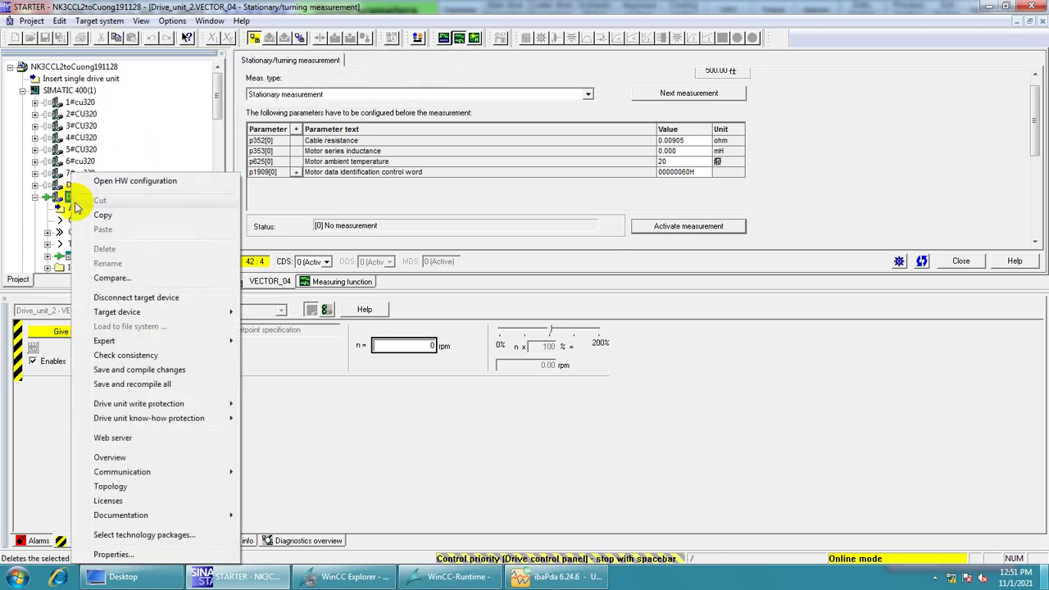
pyautogui.click(136, 298)
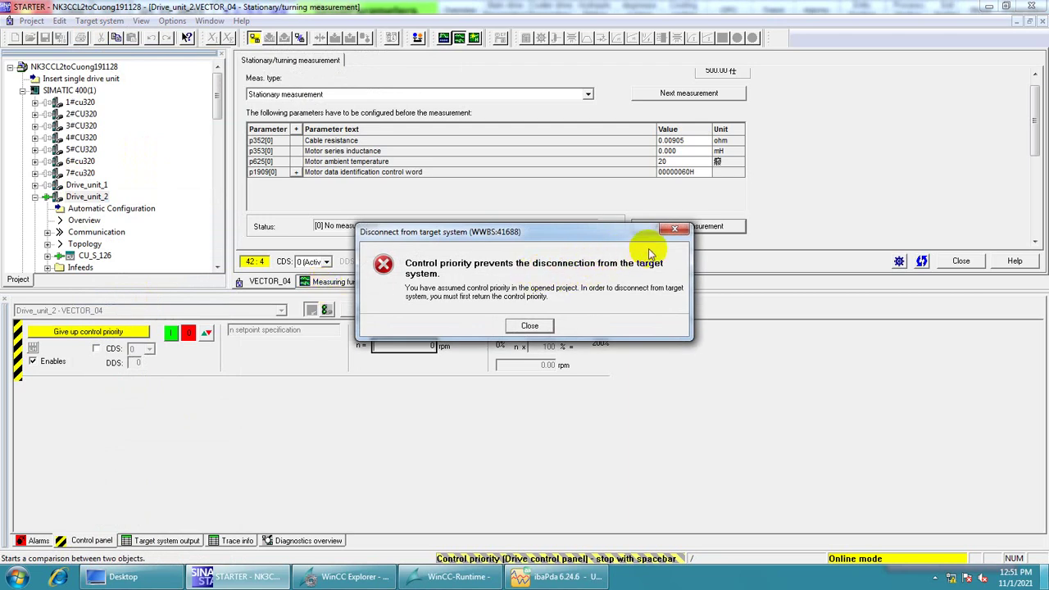
pyautogui.click(675, 229)
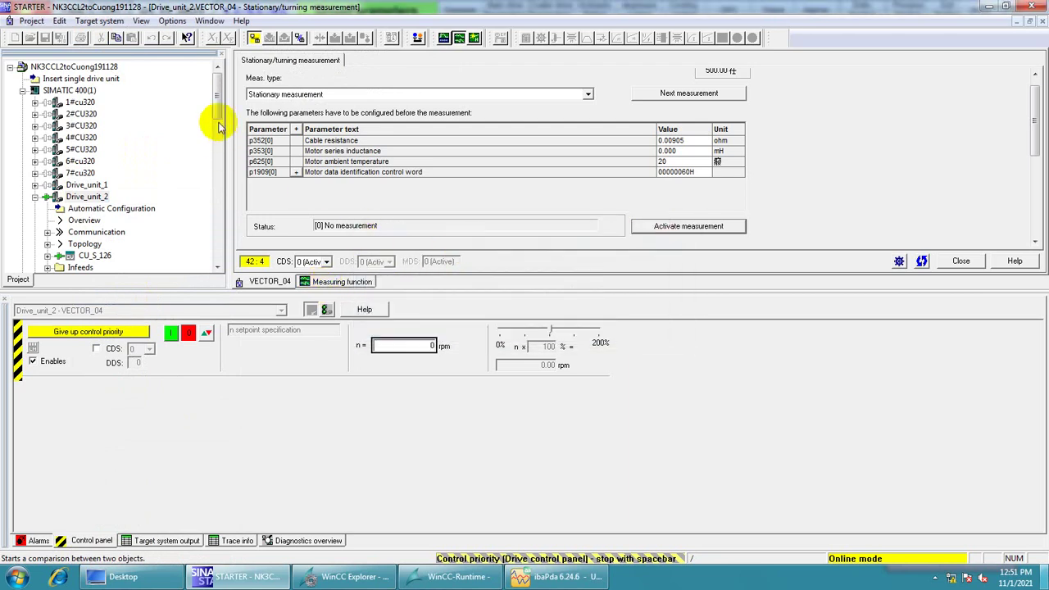
# Switch off the enables for VECTOR_04 and give up its control priority.
pyautogui.moveTo(217, 111); pyautogui.dragTo(229, 157)
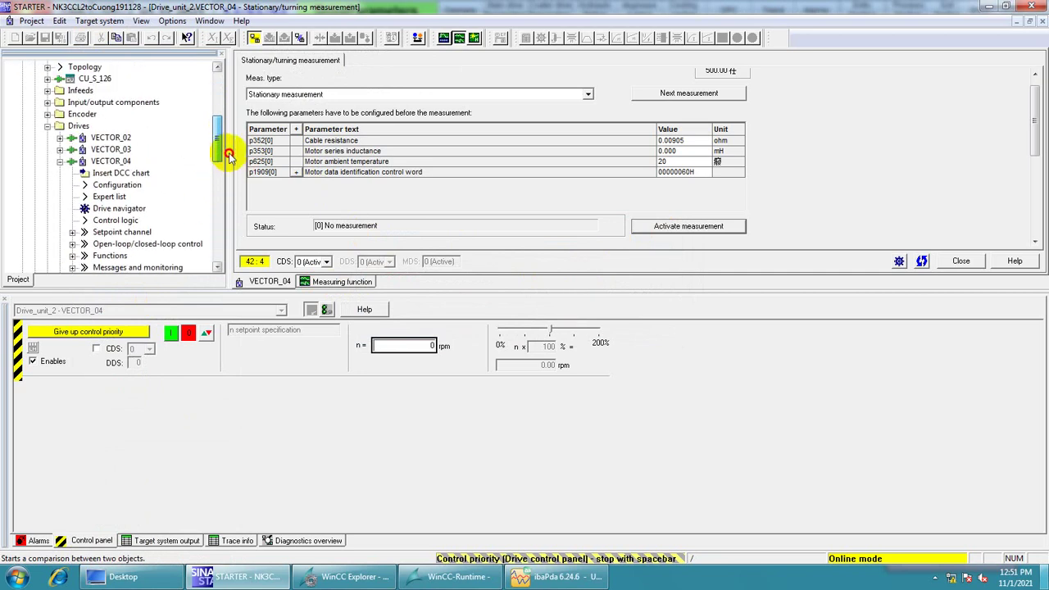
pyautogui.click(33, 361)
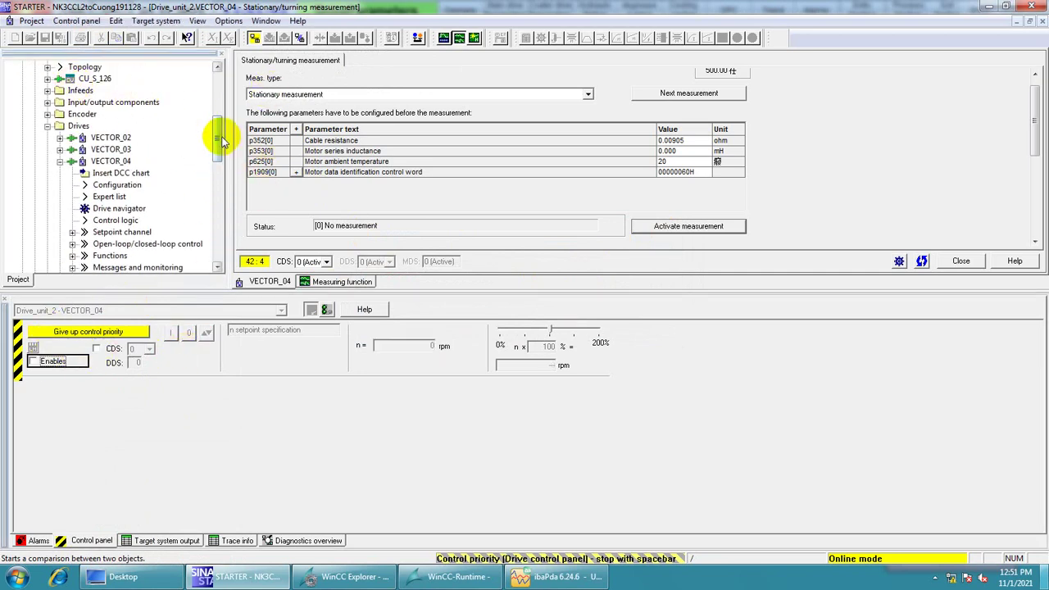
pyautogui.moveTo(220, 131); pyautogui.dragTo(222, 113)
pyautogui.click(91, 163)
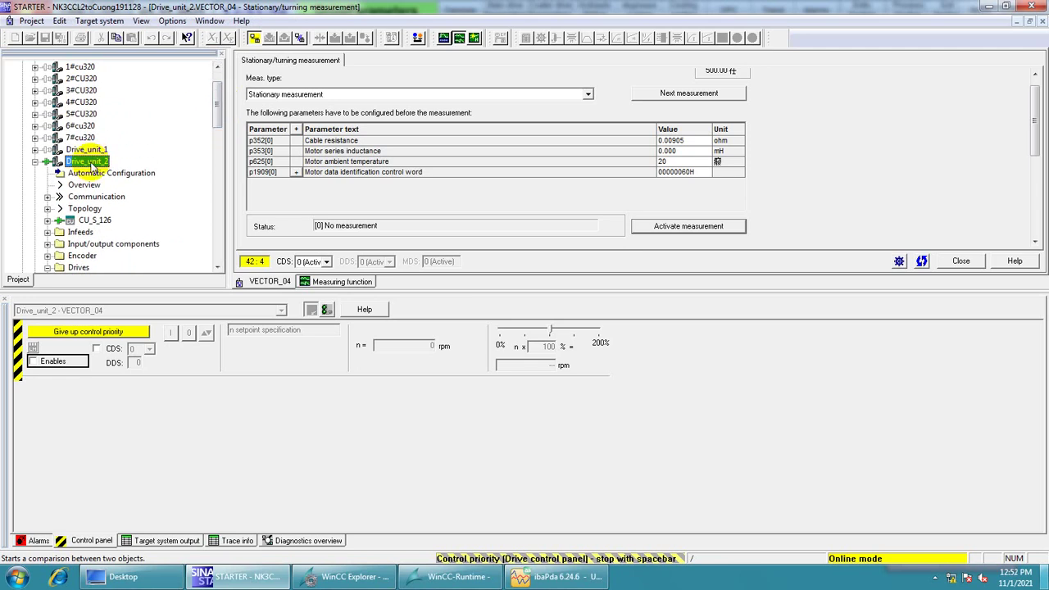
pyautogui.click(105, 244)
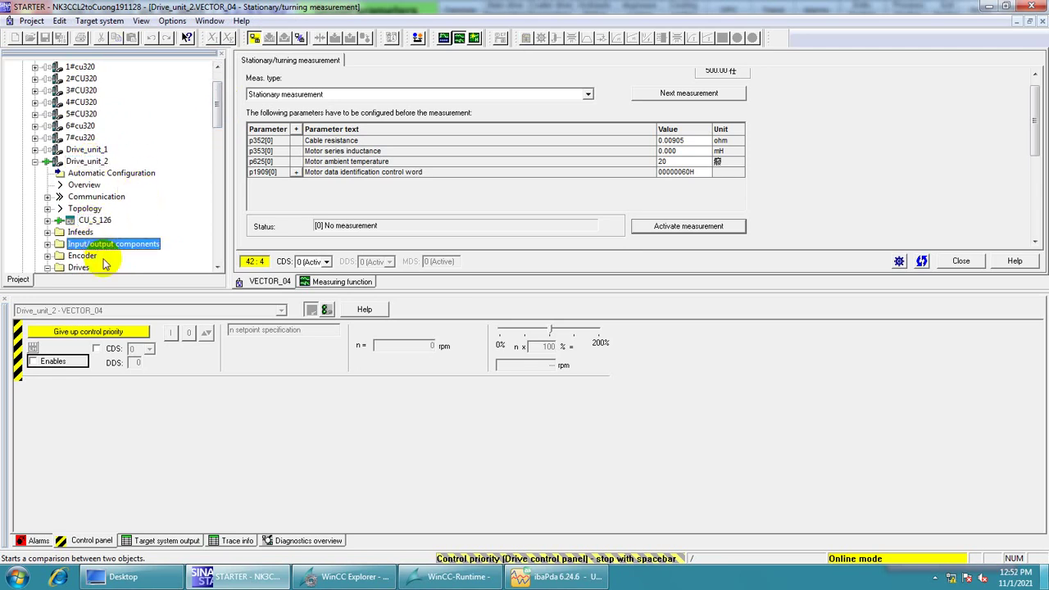
pyautogui.click(122, 337)
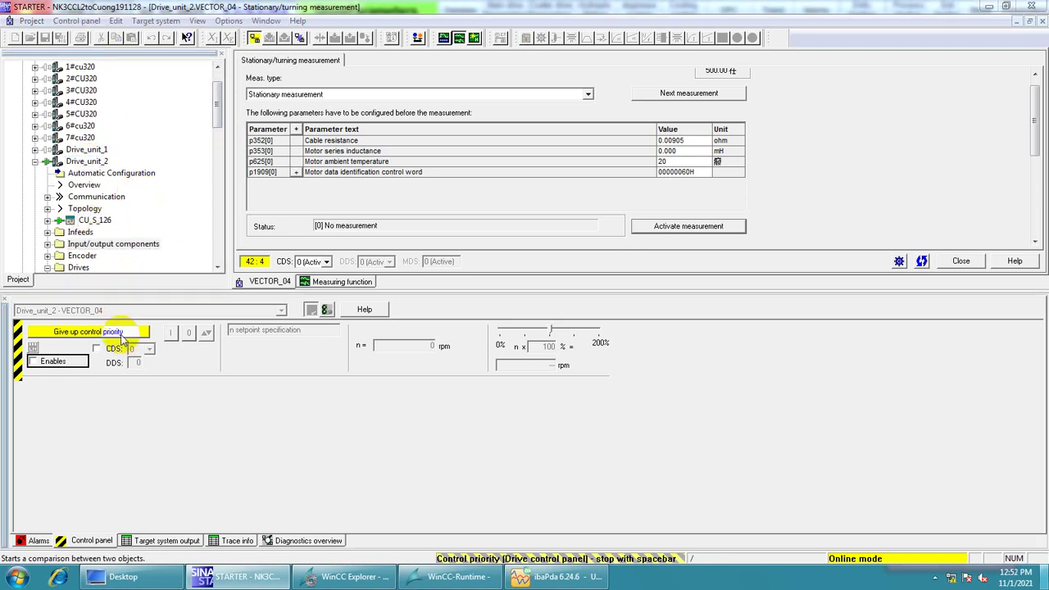
pyautogui.click(120, 337)
pyautogui.click(497, 345)
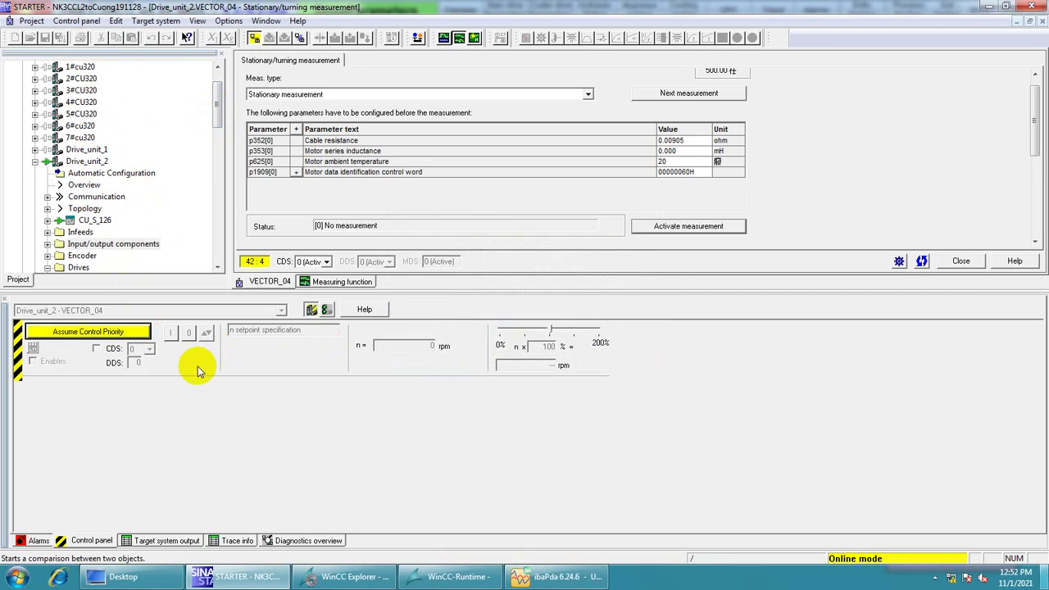
# Copy RAM to ROM for Drive_unit_2.
pyautogui.click(85, 161)
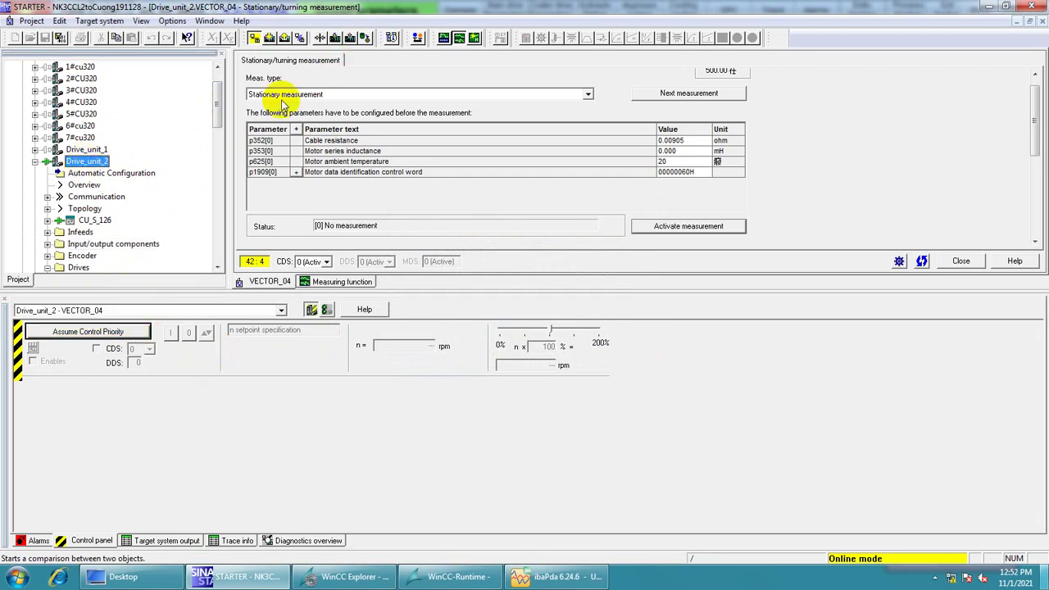
pyautogui.click(366, 42)
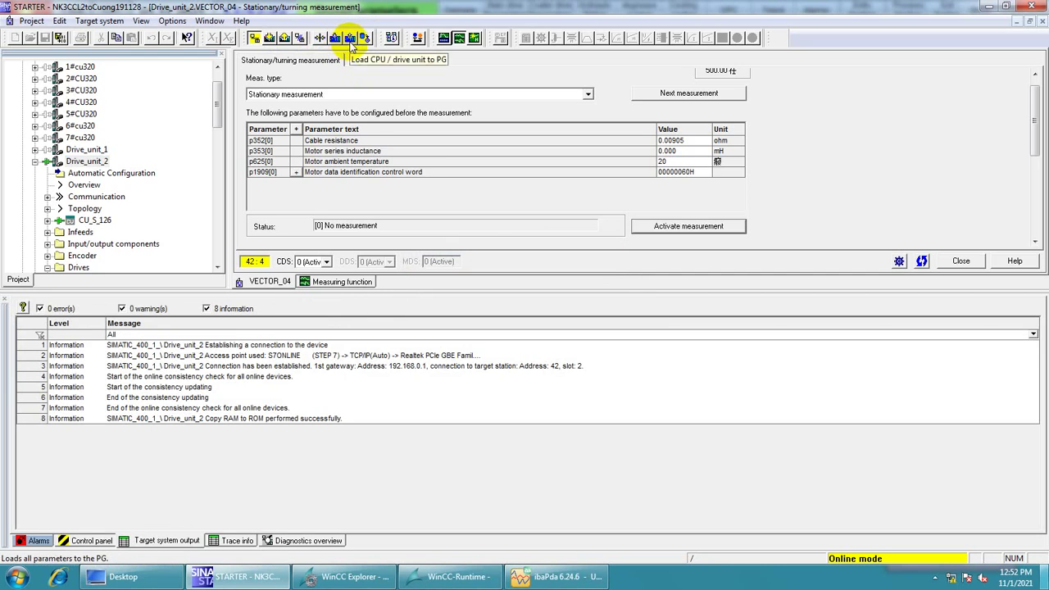
# Load the data of Drive_unit_2 to the PG without overwriting the available DCC libraries, and dismiss the WinCC licence notice.
pyautogui.click(287, 42)
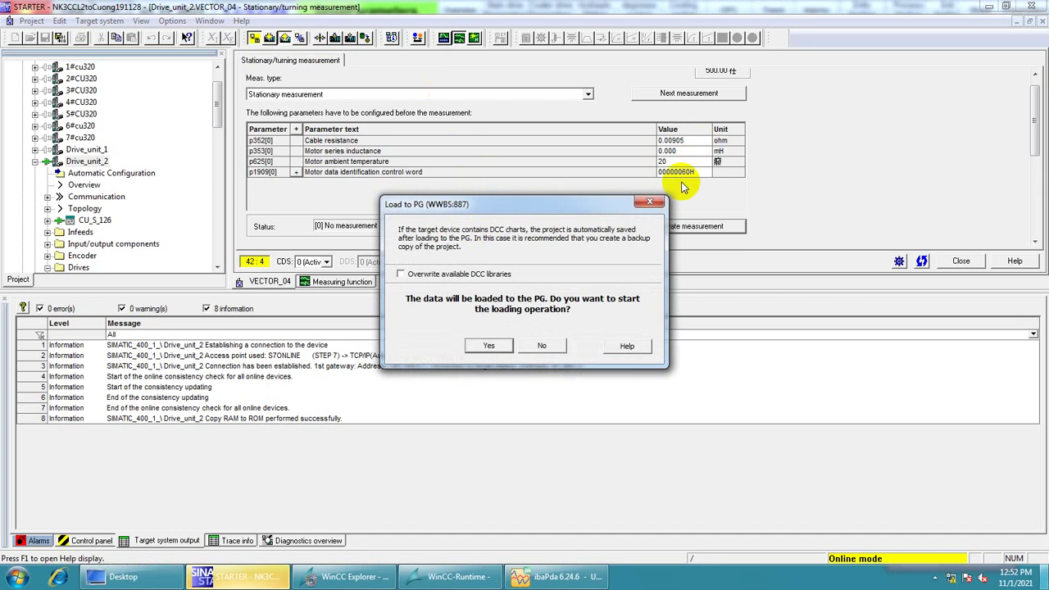
pyautogui.click(655, 203)
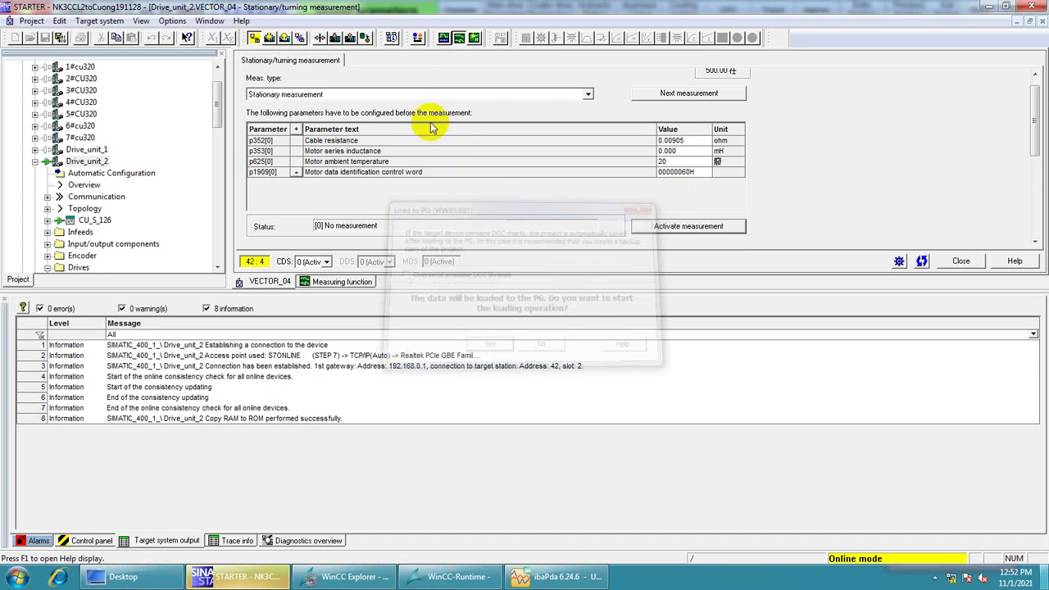
pyautogui.click(283, 38)
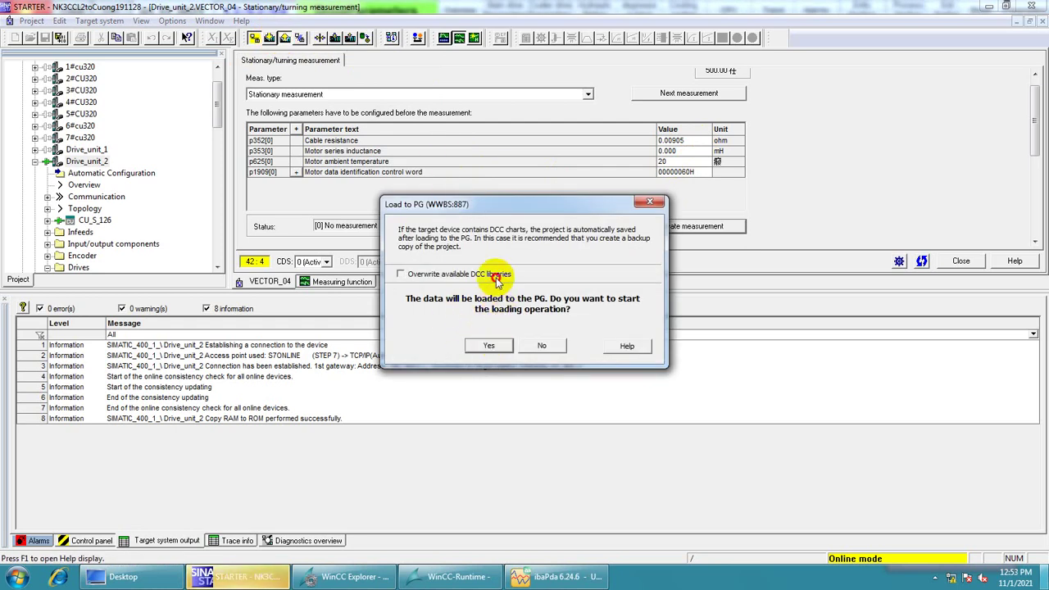
pyautogui.click(493, 342)
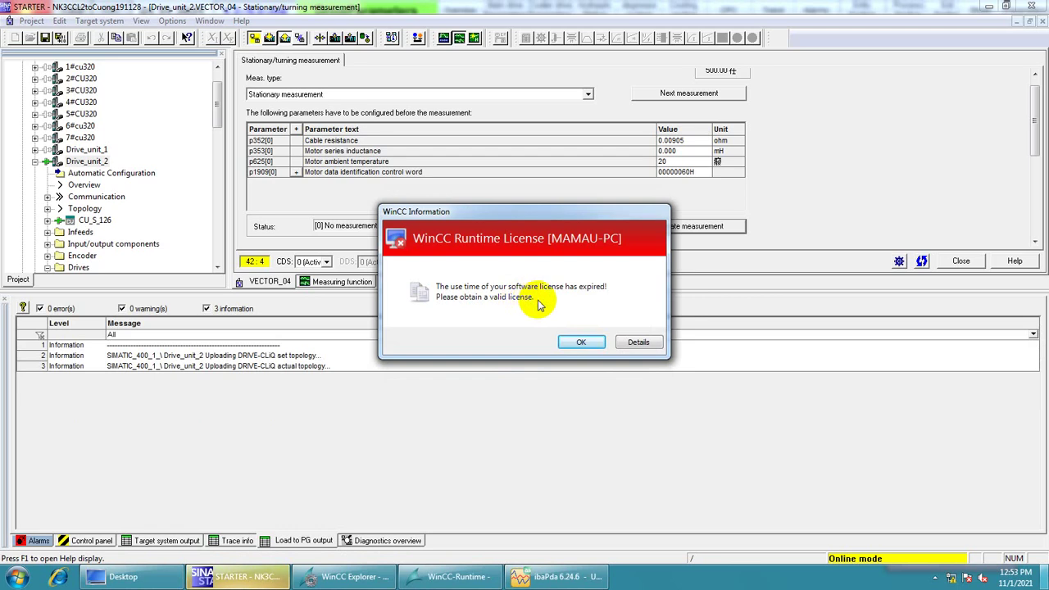
pyautogui.click(578, 342)
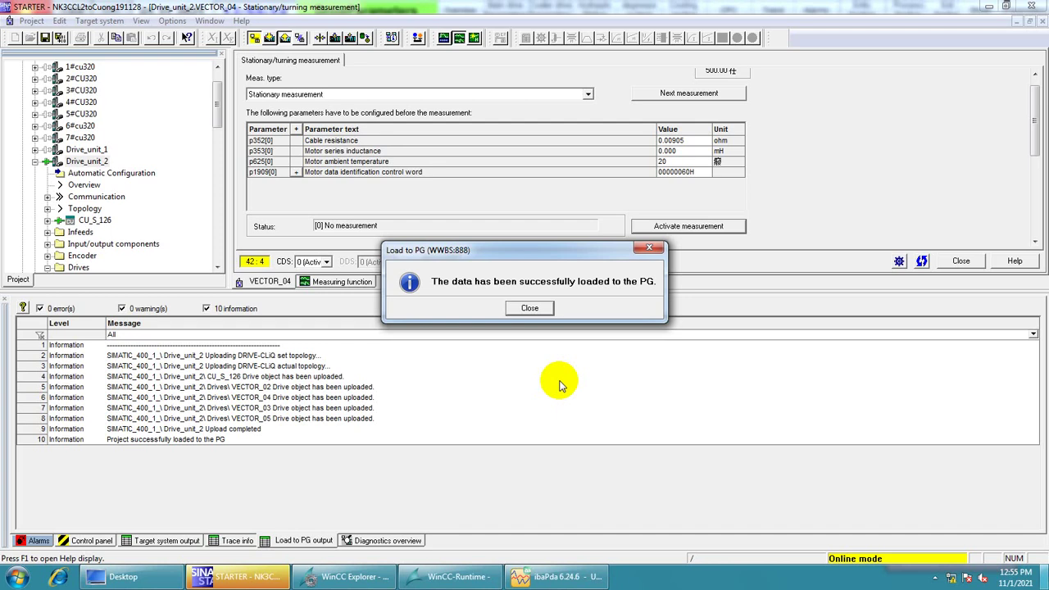
pyautogui.click(531, 308)
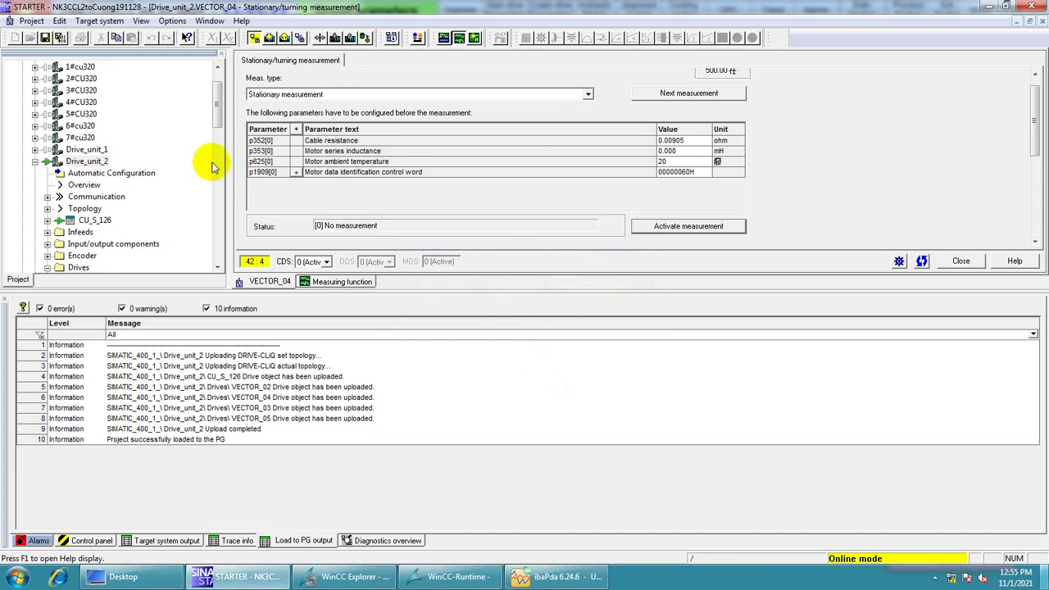
# Disconnect Drive_unit_2 from the target device.
pyautogui.rightClick(84, 162)
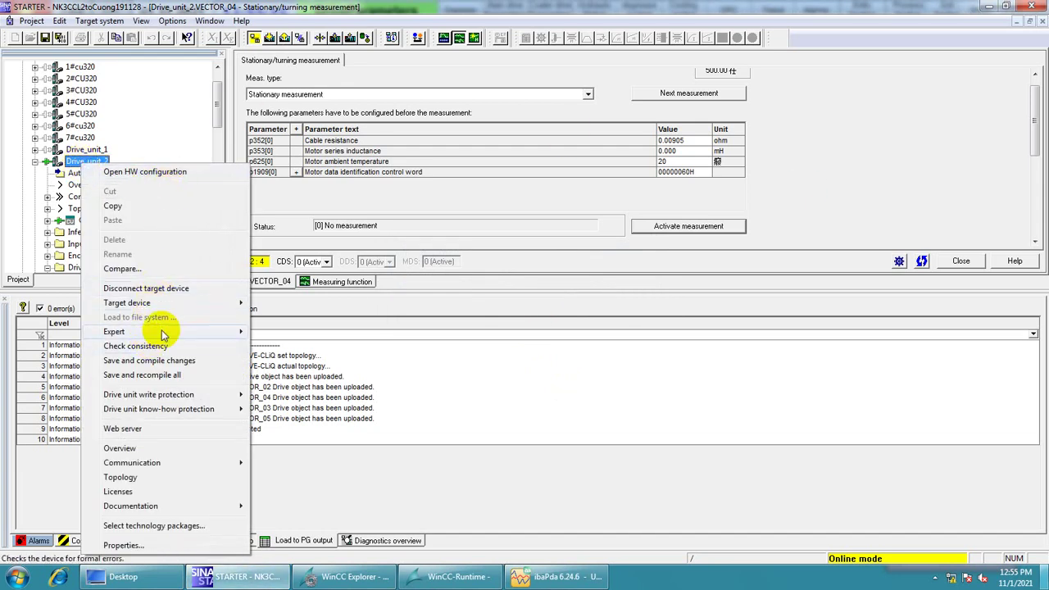
pyautogui.click(165, 288)
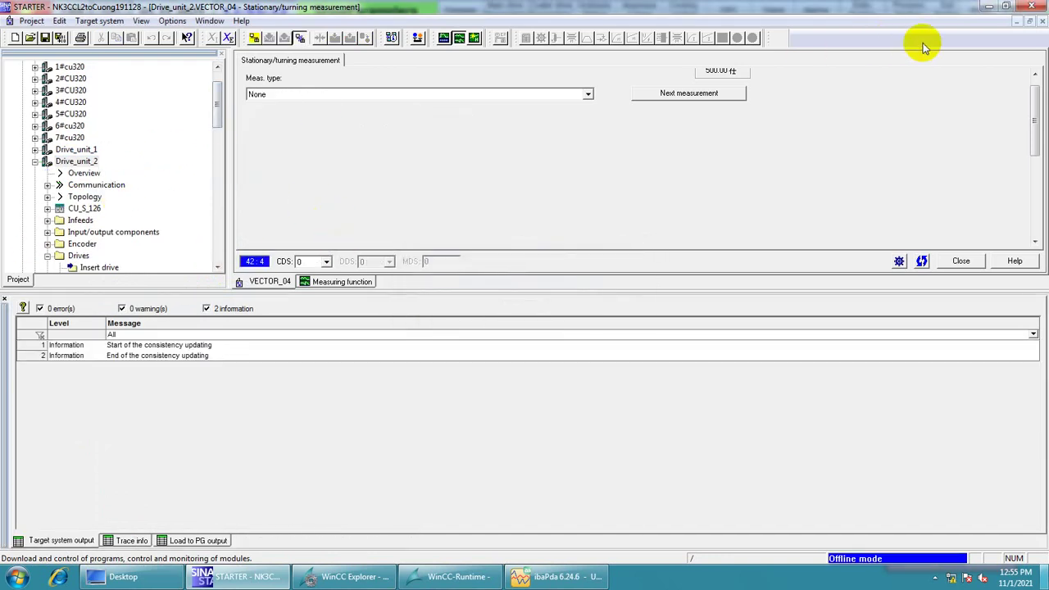
# In Windows Explorer, open the PLC bbacku 28-11-2019 folder on drive D and locate NK3CCL2-191128toCuong, checking it against the recent project path in STARTER.
pyautogui.click(17, 577)
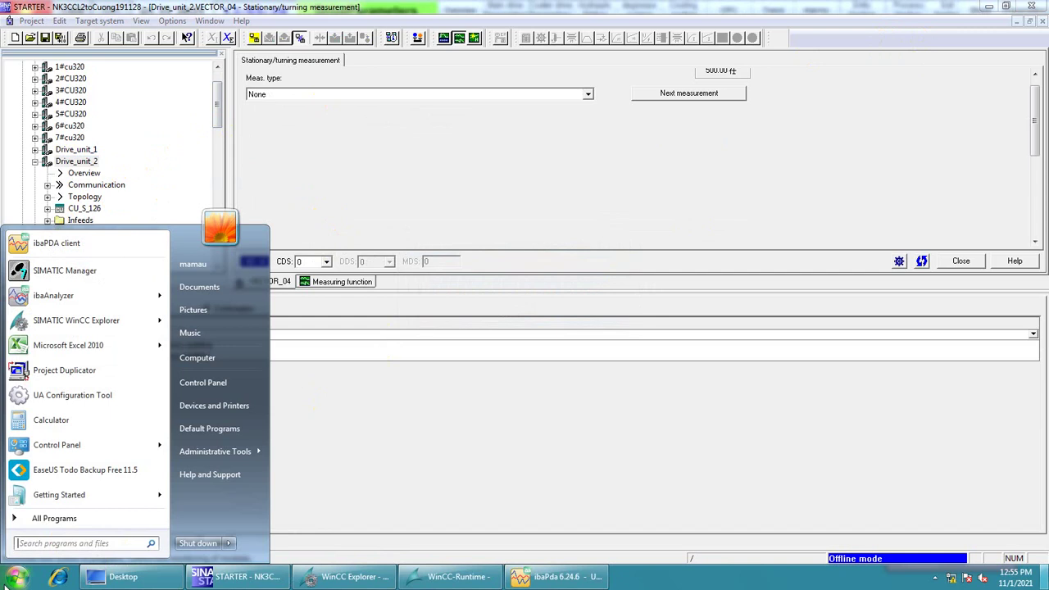
pyautogui.click(234, 382)
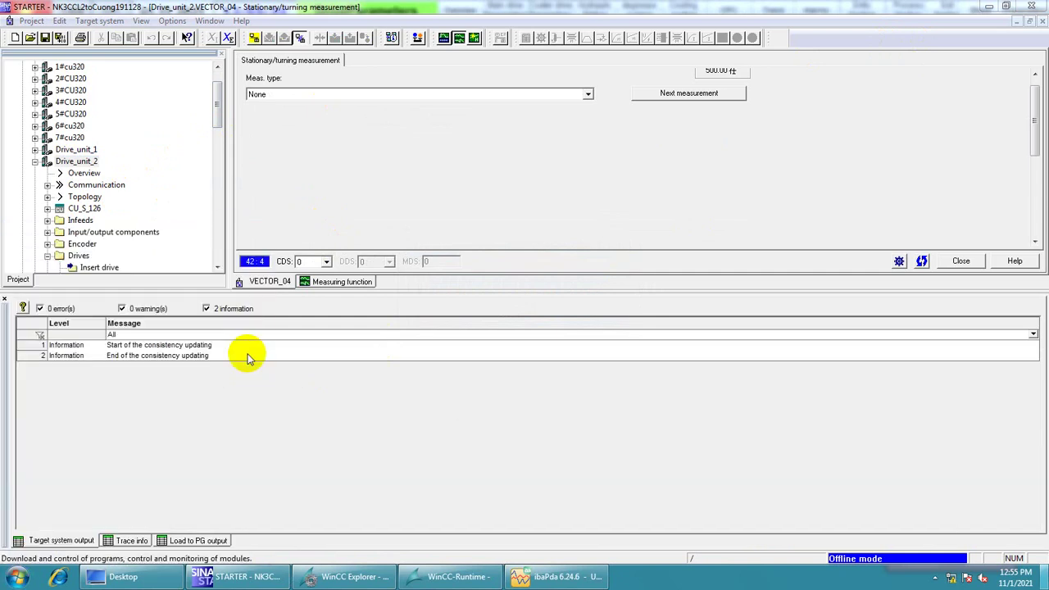
pyautogui.doubleClick(543, 172)
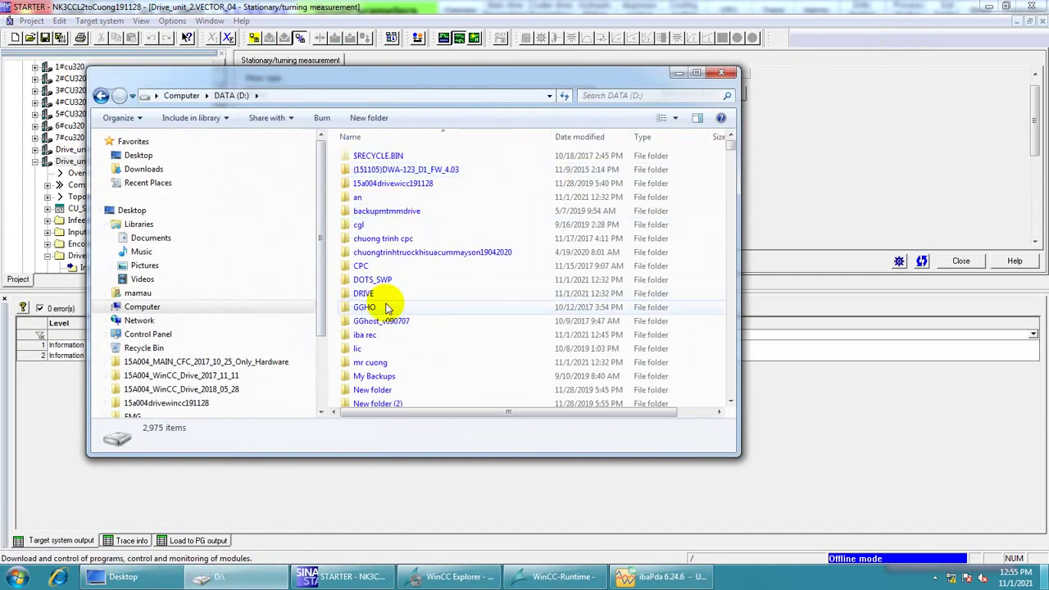
pyautogui.scroll(-4, 388, 307)
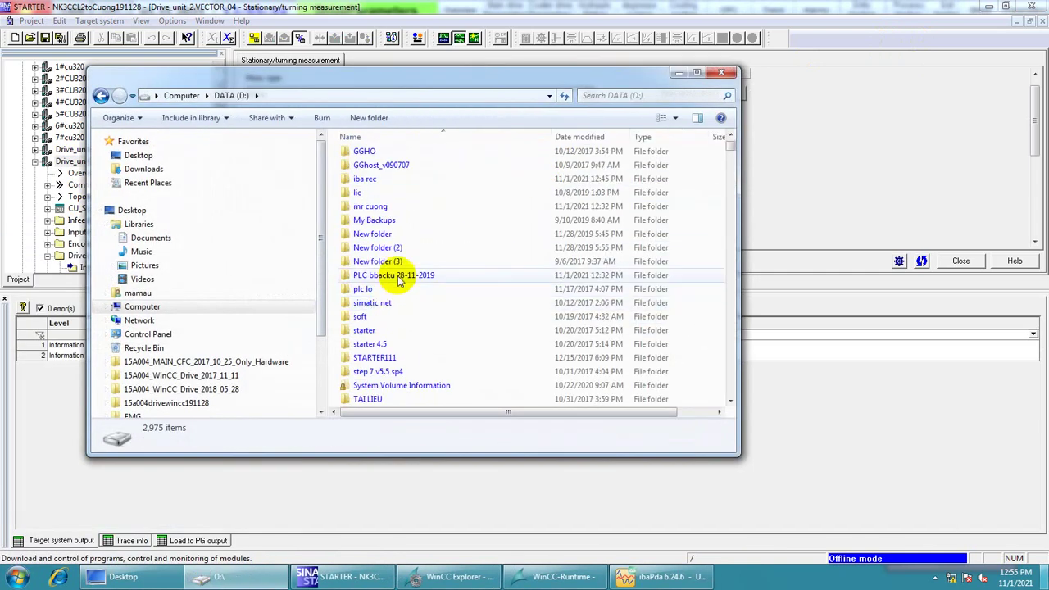
pyautogui.doubleClick(399, 278)
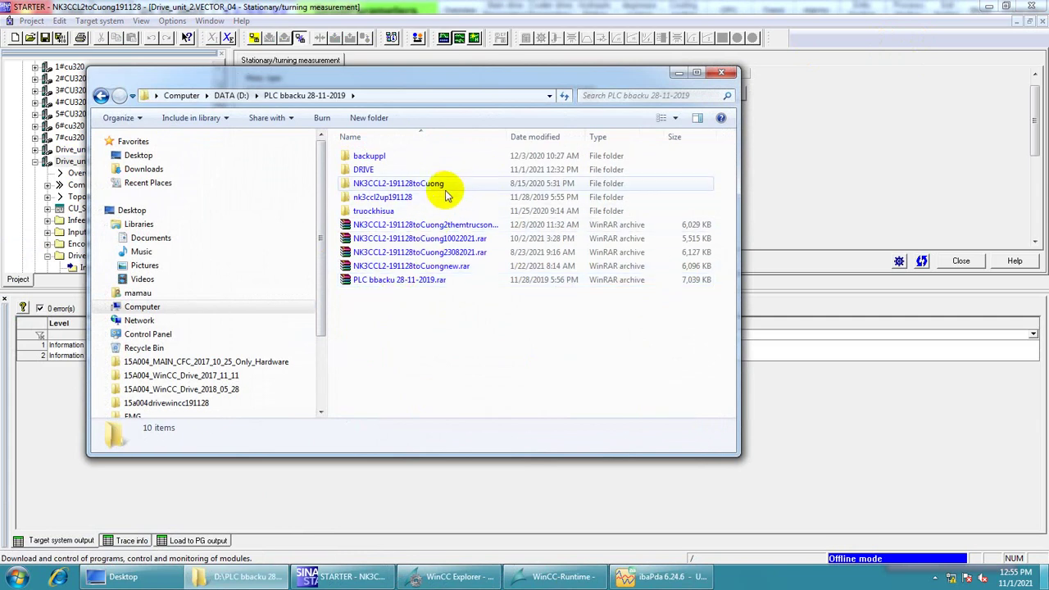
pyautogui.doubleClick(445, 185)
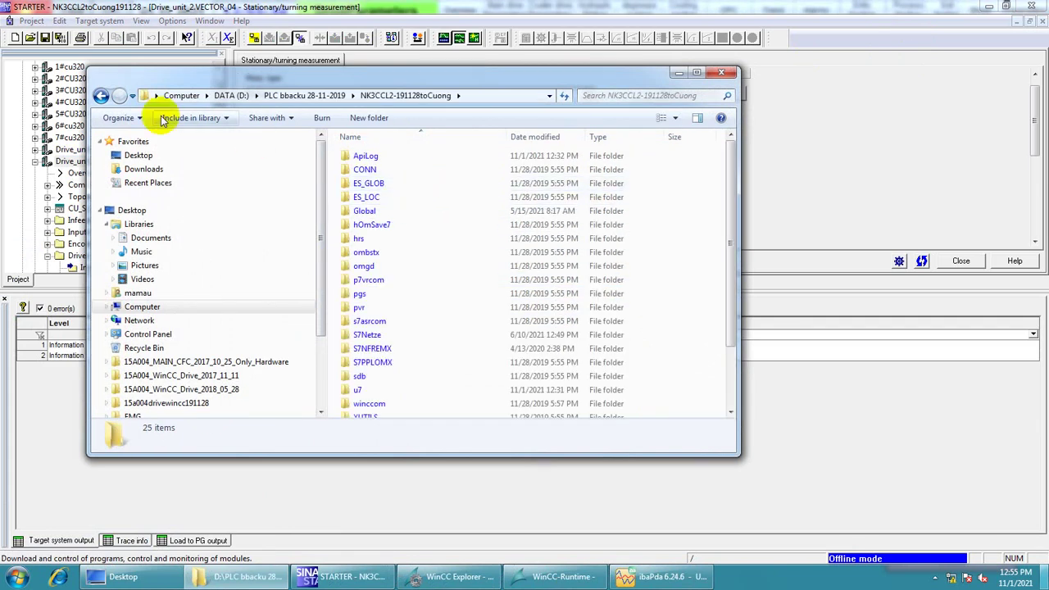
pyautogui.click(101, 95)
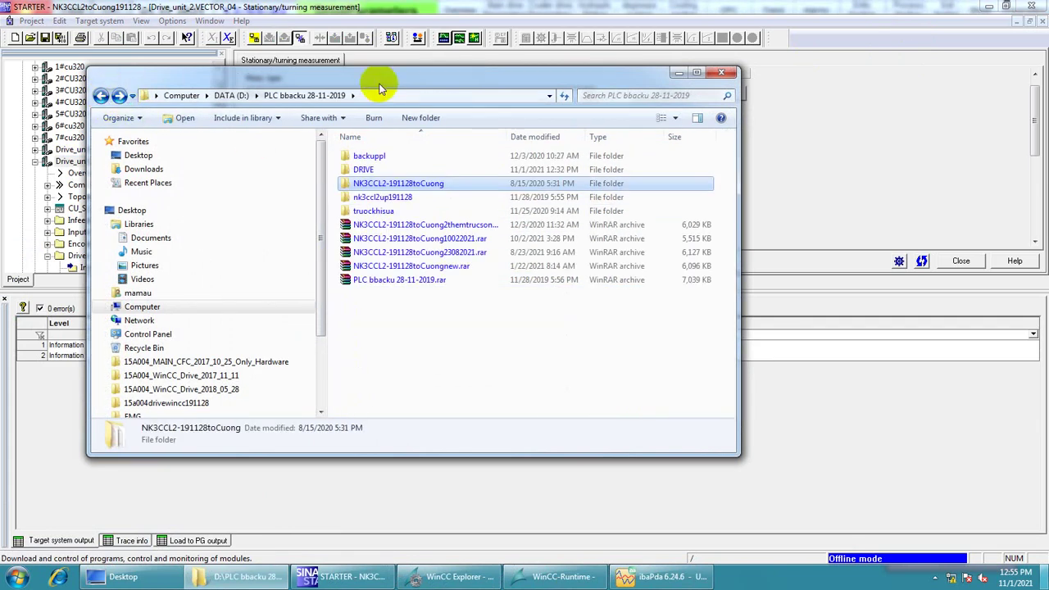
pyautogui.moveTo(386, 82); pyautogui.dragTo(432, 80)
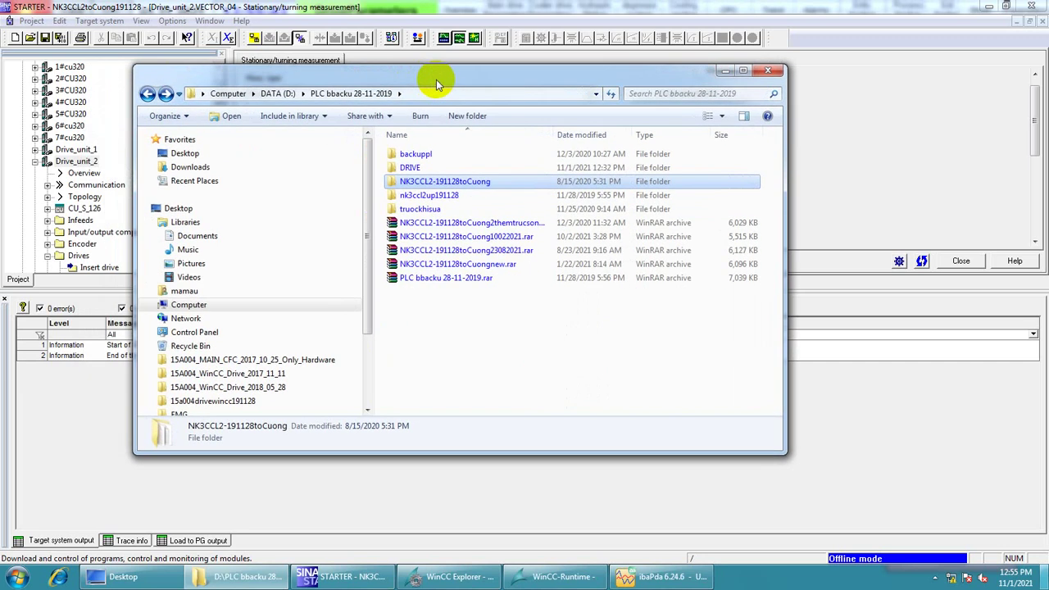
pyautogui.click(31, 21)
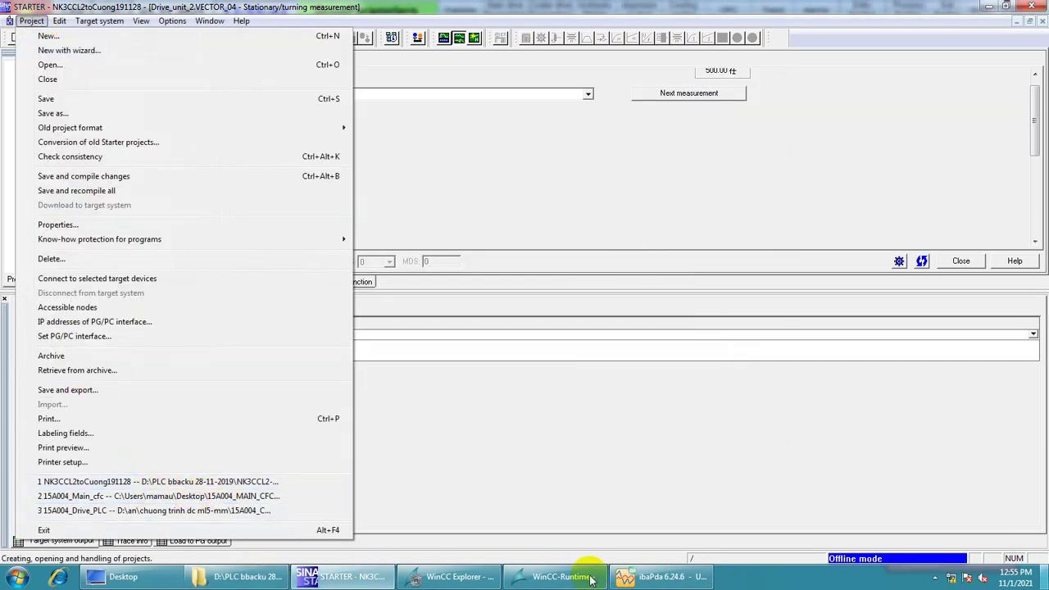
pyautogui.click(246, 577)
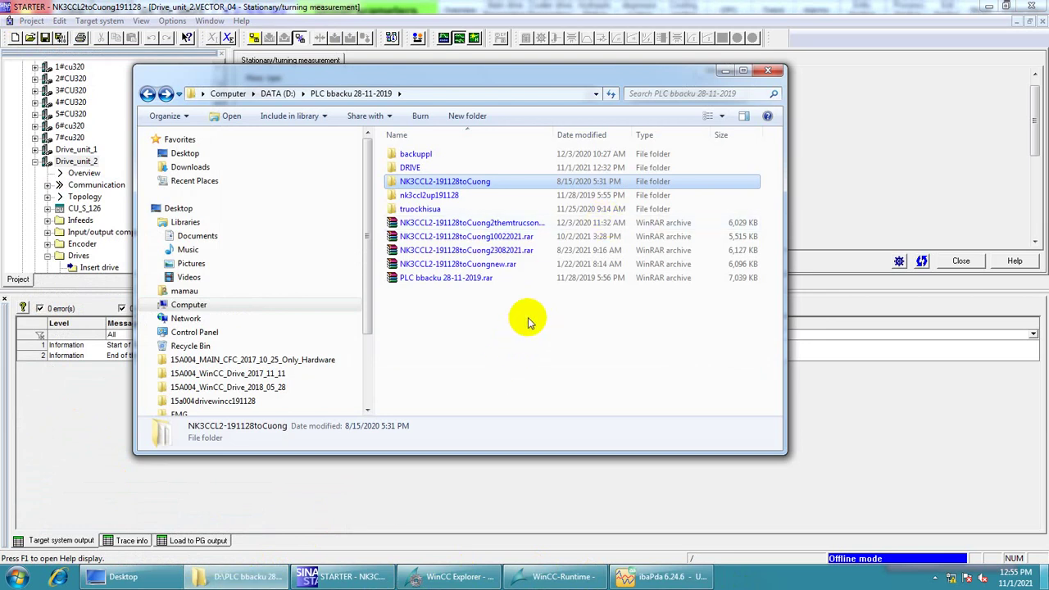
# Exit STARTER and save the changes to the NK3CCL2toCuong191128 project.
pyautogui.click(1034, 6)
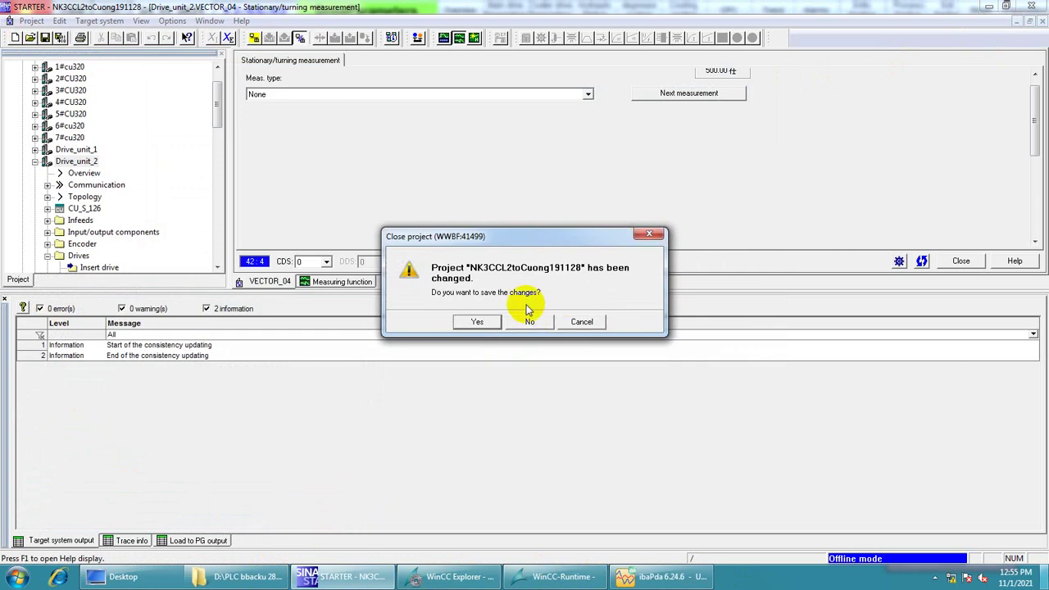
pyautogui.click(478, 323)
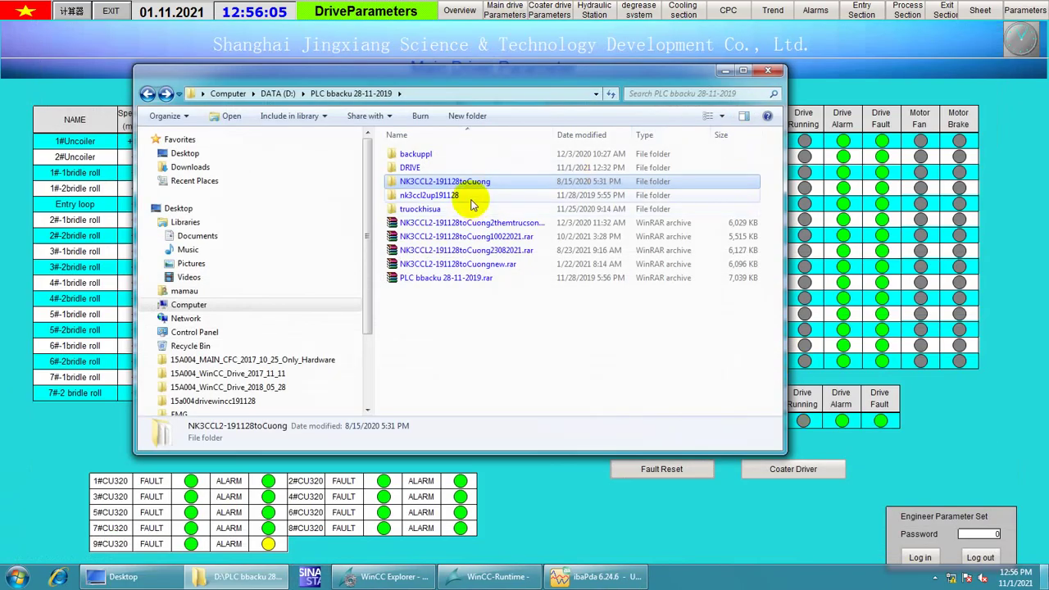
# Compress the NK3CCL2-191128toCuong folder into a RAR archive named NK3CCL2-191128toCuong_01112021.rar.
pyautogui.rightClick(473, 187)
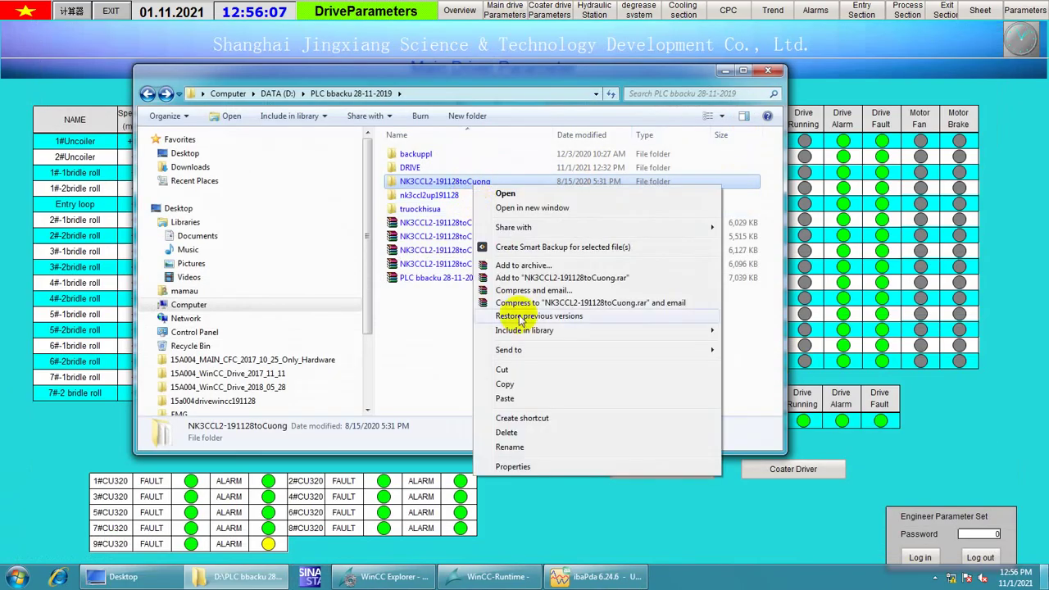
pyautogui.moveTo(602, 351)
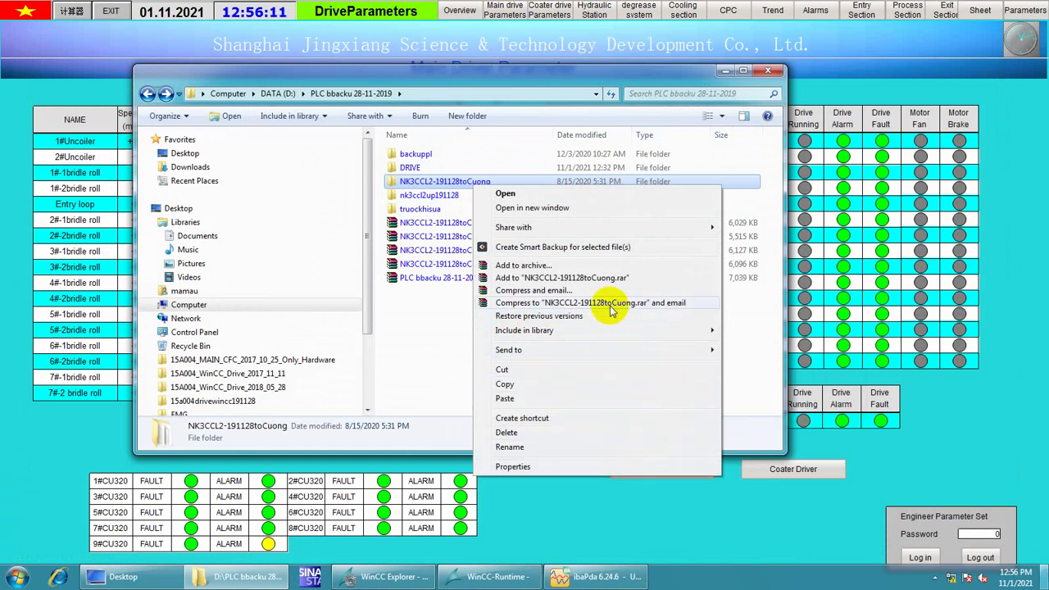
pyautogui.click(555, 267)
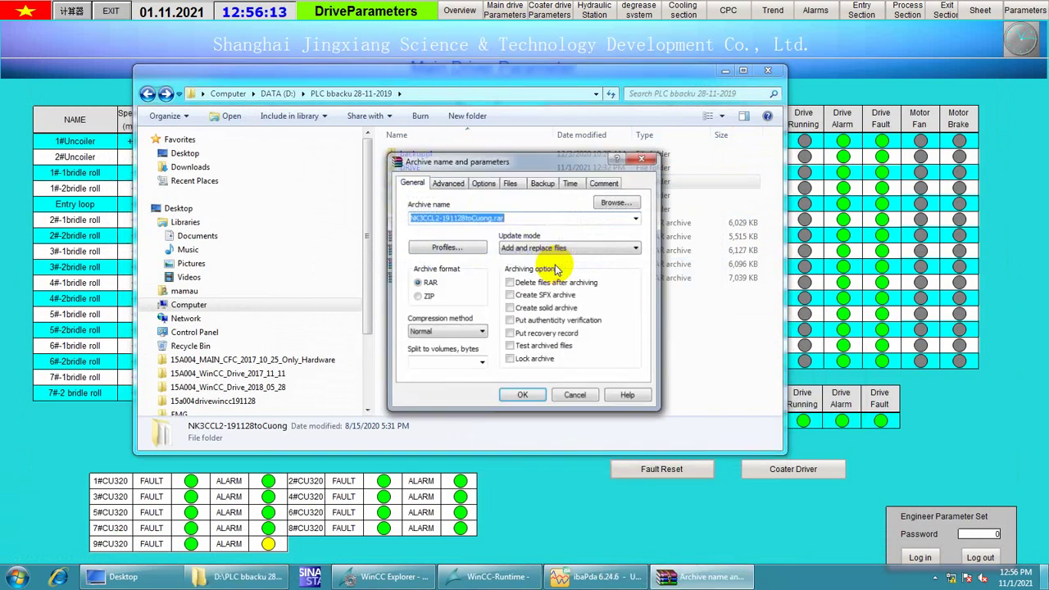
pyautogui.click(491, 217)
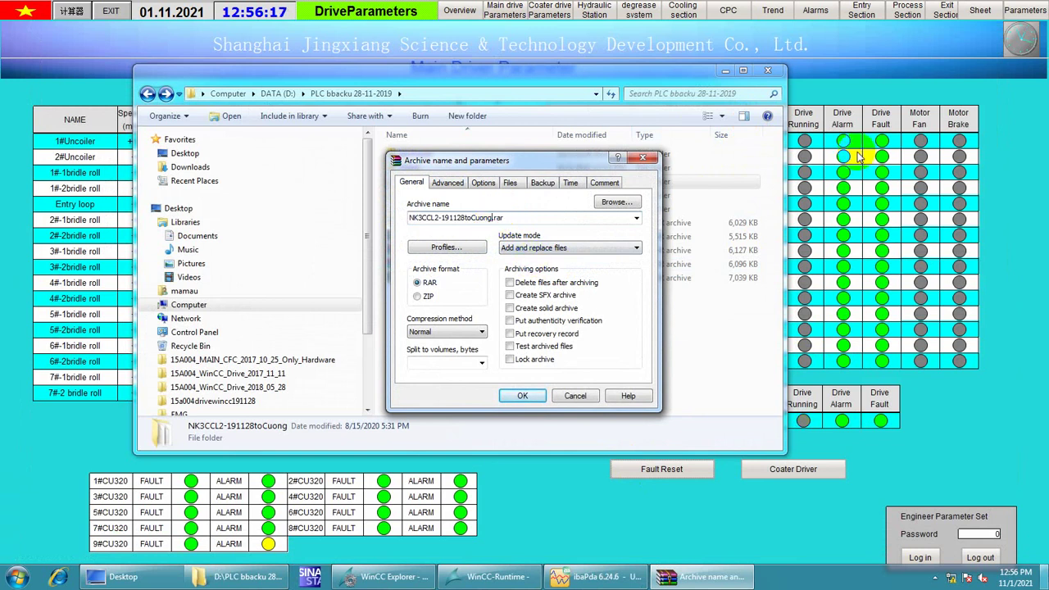
pyautogui.write('_01112021')
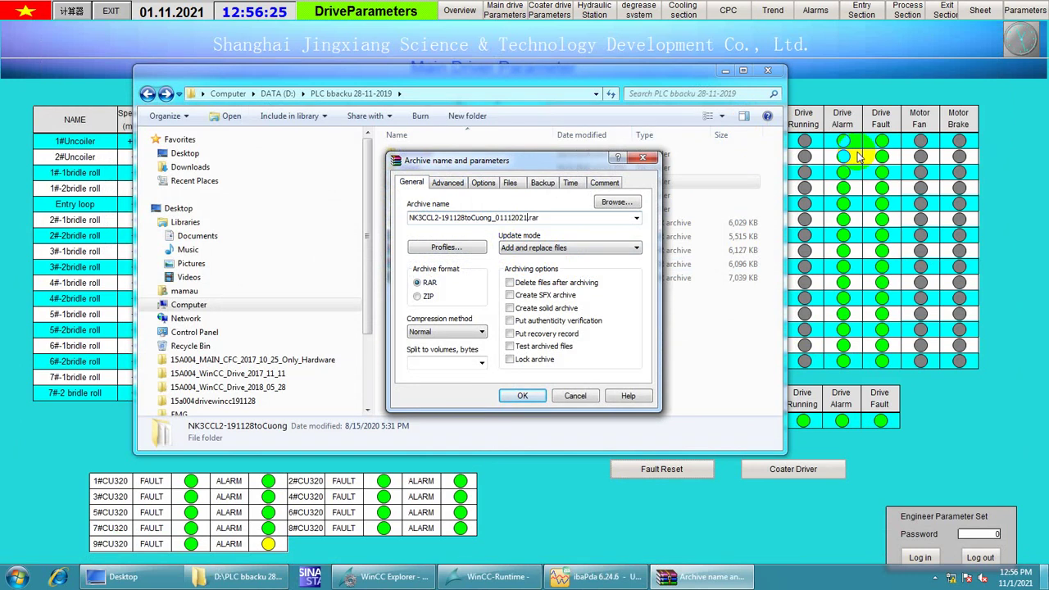
pyautogui.click(519, 396)
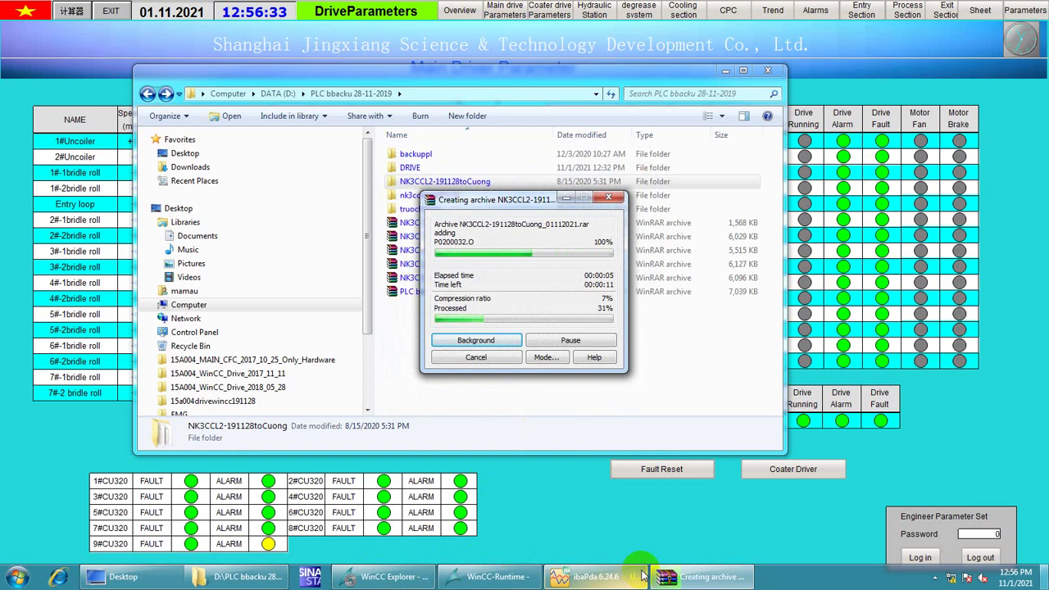
pyautogui.moveTo(644, 577)
pyautogui.moveTo(647, 546)
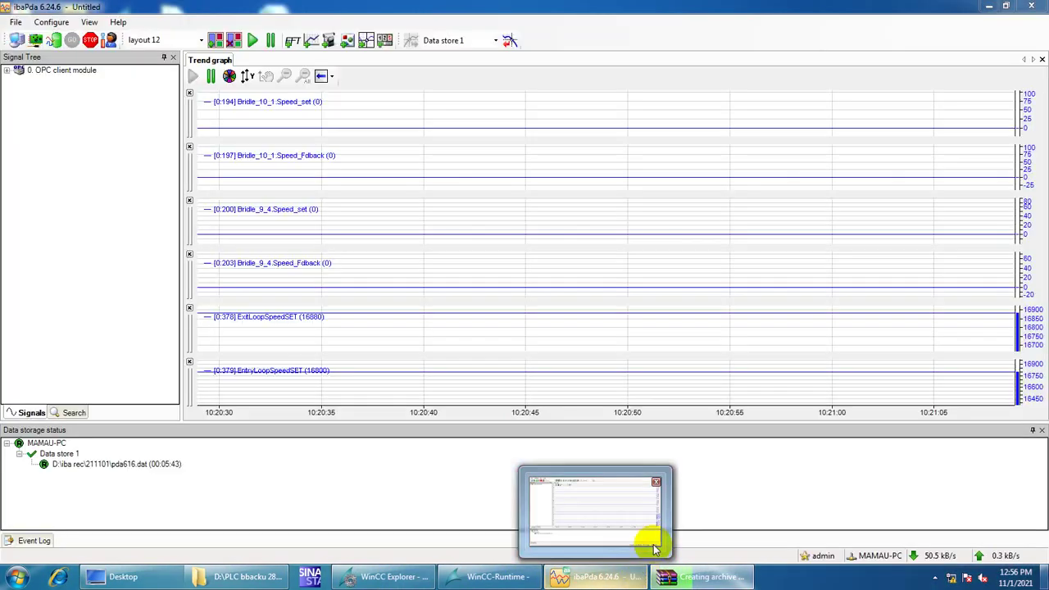